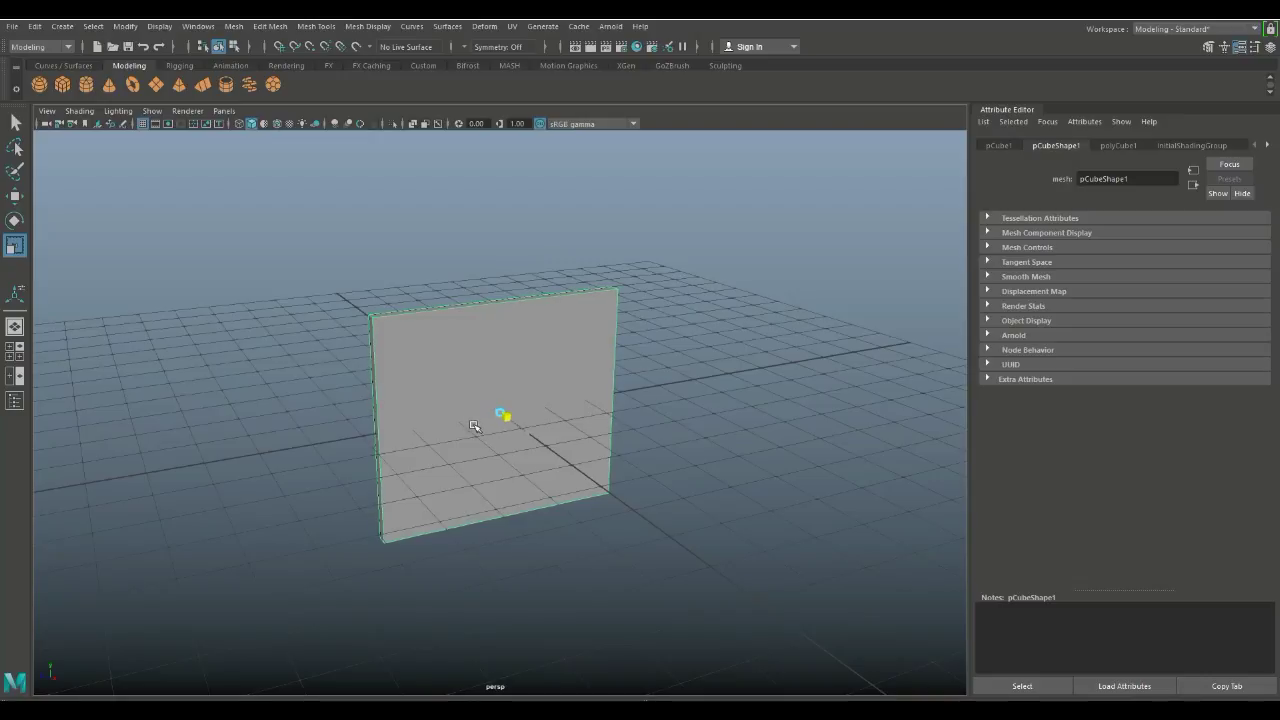
# Insert three evenly spaced edge loops through the slab's thickness with the Insert Edge Loop tool set to multiple edge loops.
pyautogui.keyDown('alt'); pyautogui.moveTo(472, 432); pyautogui.dragTo(297, 525); pyautogui.keyUp('alt')
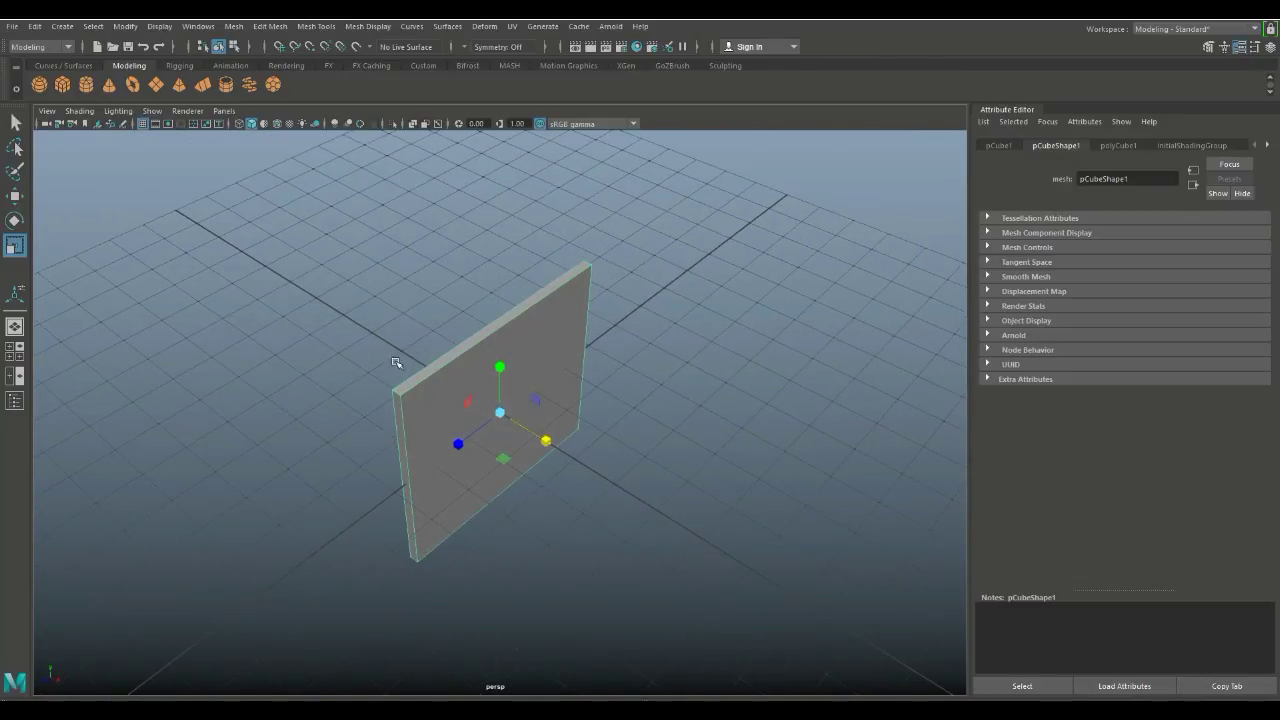
pyautogui.click(316, 26)
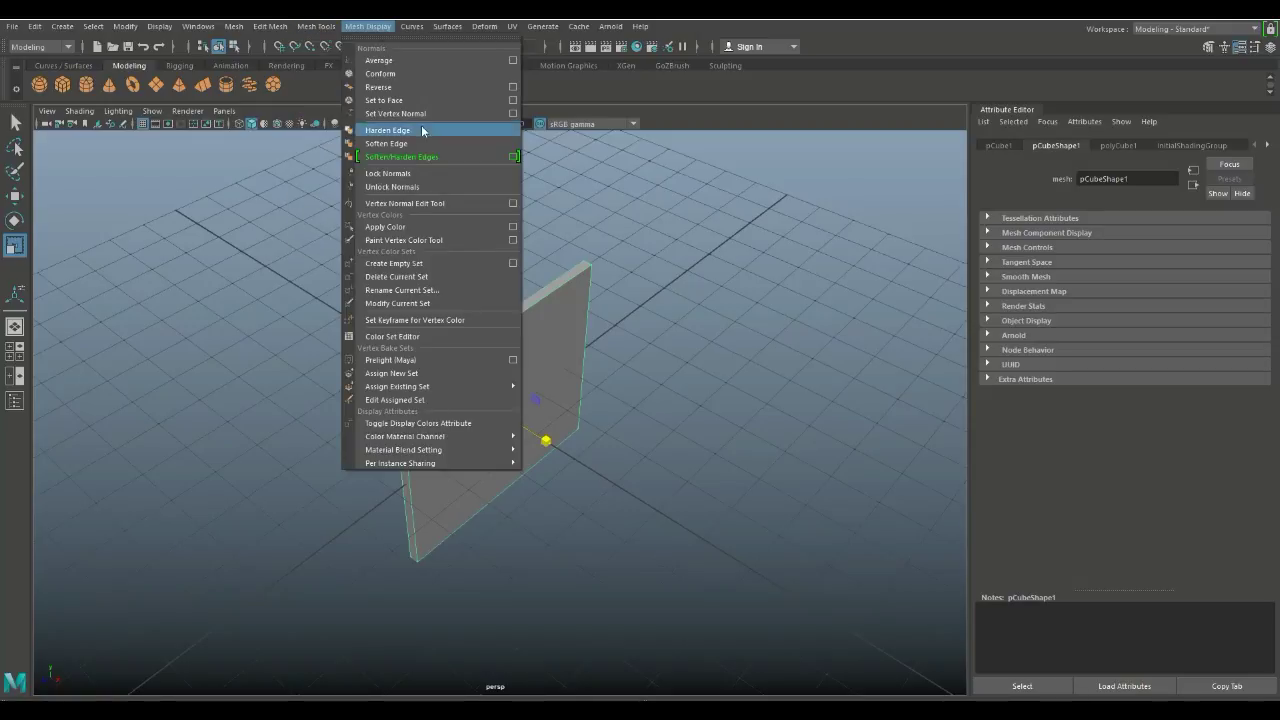
pyautogui.click(368, 26)
pyautogui.click(316, 26)
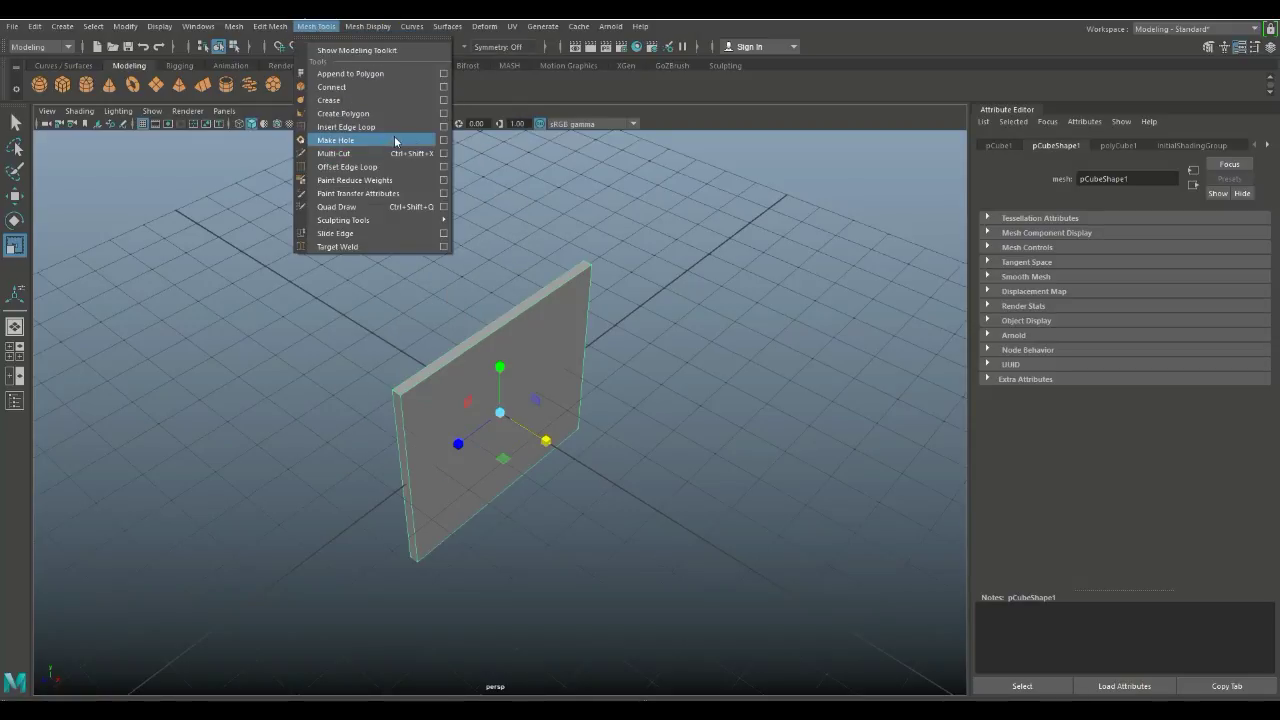
pyautogui.click(444, 127)
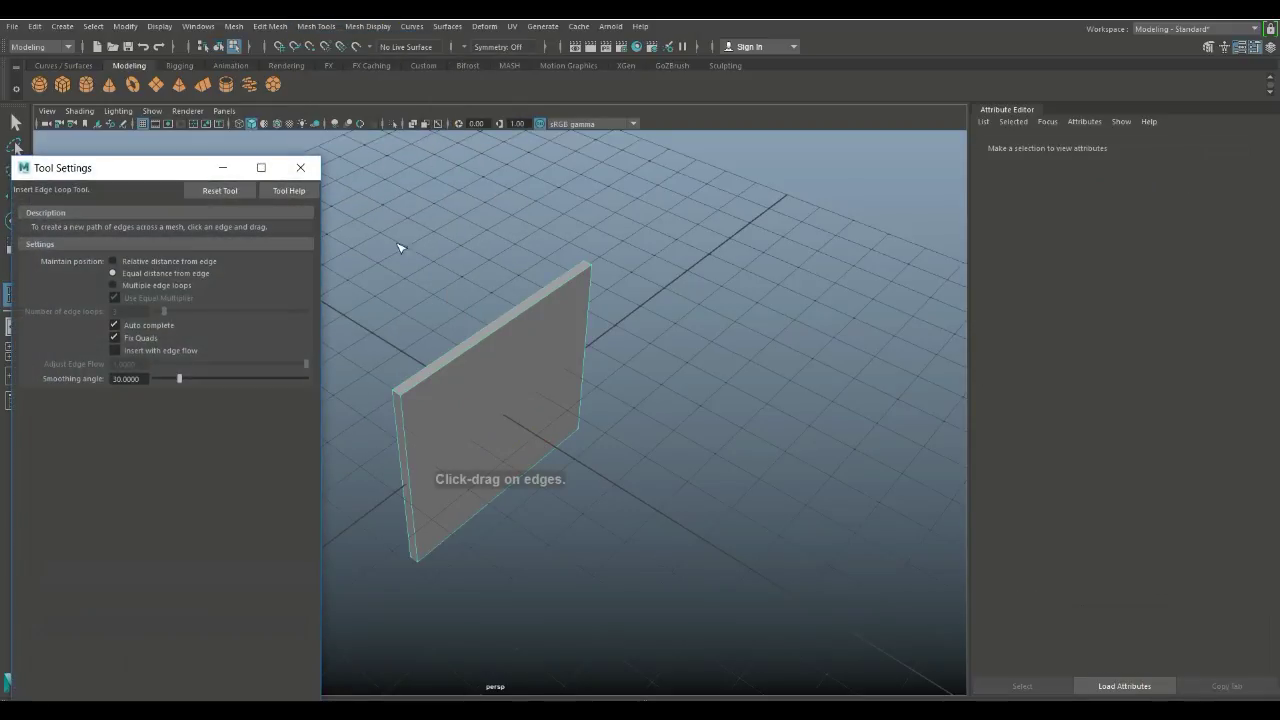
pyautogui.click(114, 286)
pyautogui.scroll(3, 443, 437)
pyautogui.keyDown('alt'); pyautogui.moveTo(443, 437); pyautogui.dragTo(654, 471); pyautogui.keyUp('alt')
pyautogui.scroll(5, 654, 471)
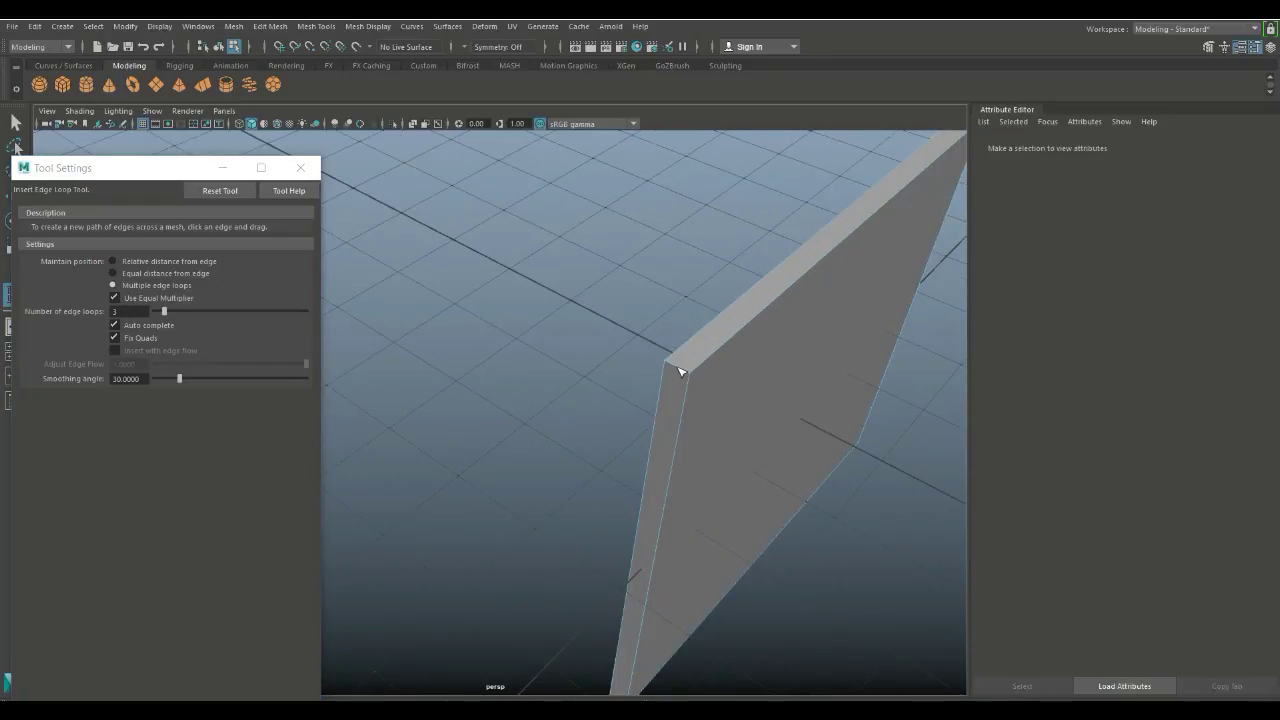
pyautogui.click(679, 371)
pyautogui.click(306, 172)
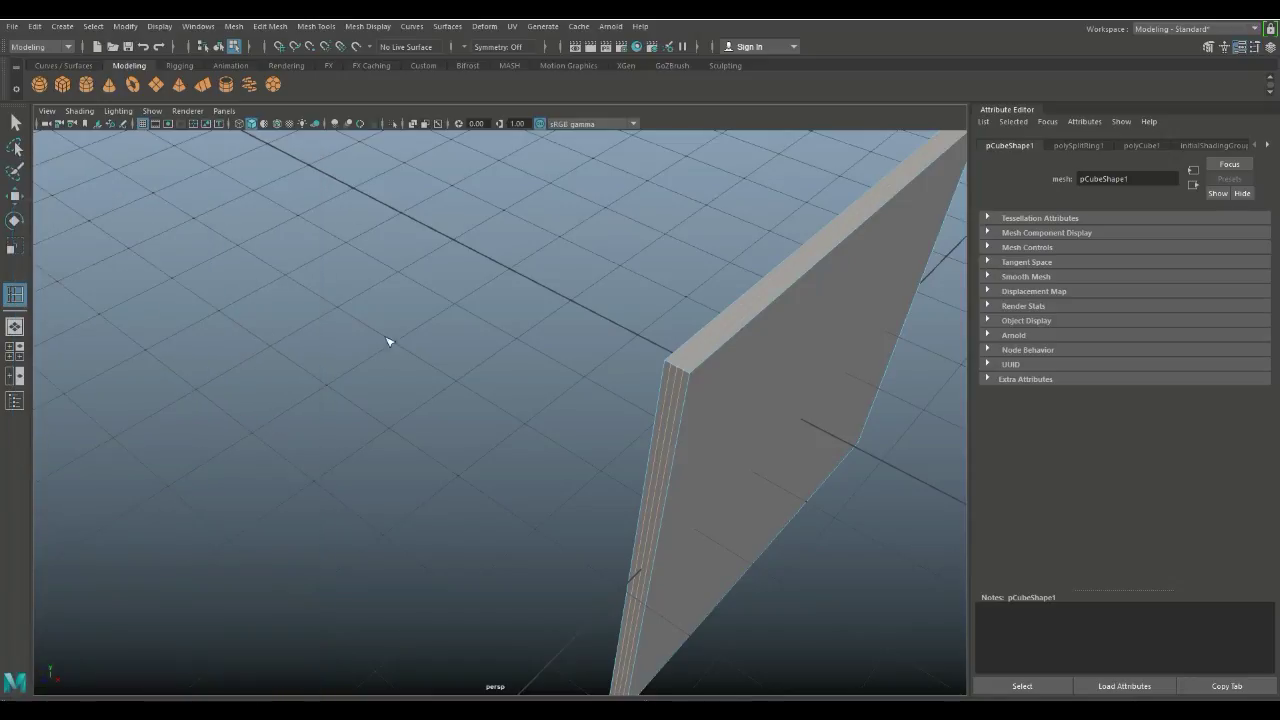
# In the top view, scale the three inner vertex columns at both slab ends slightly outward along the Z axis.
pyautogui.scroll(-4, 382, 395)
pyautogui.press('q')
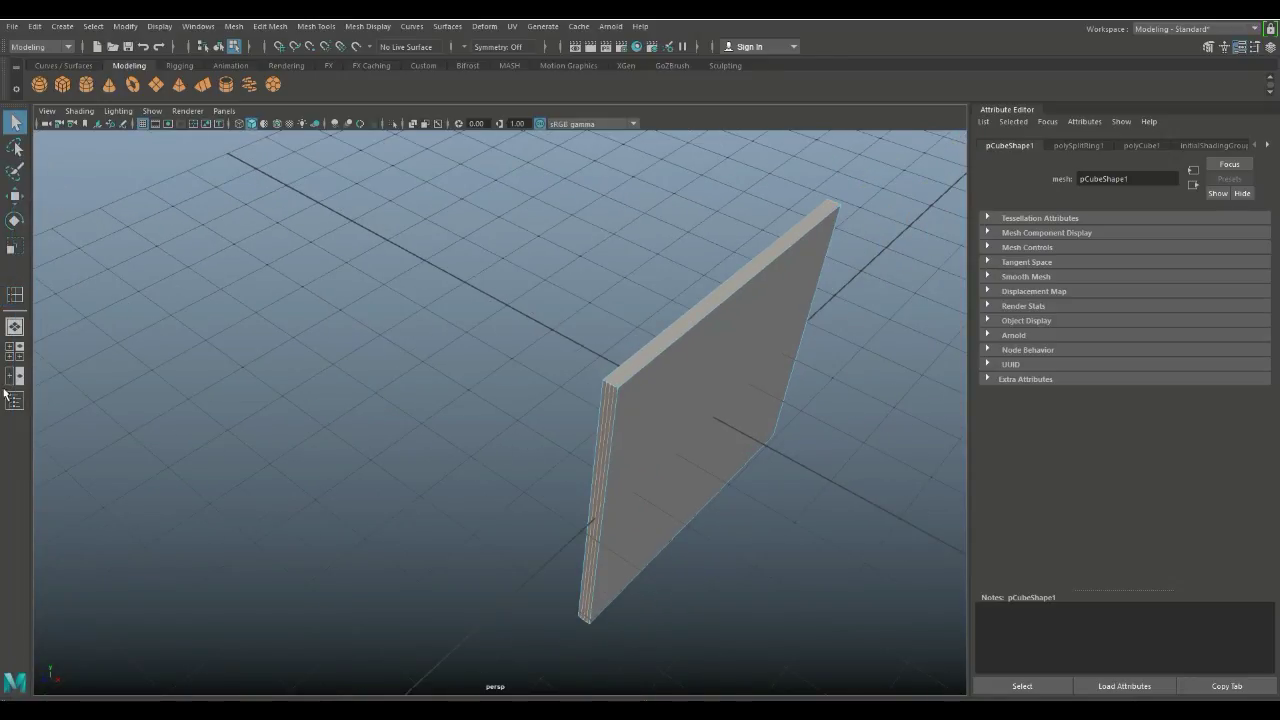
pyautogui.click(15, 295)
pyautogui.press('space')
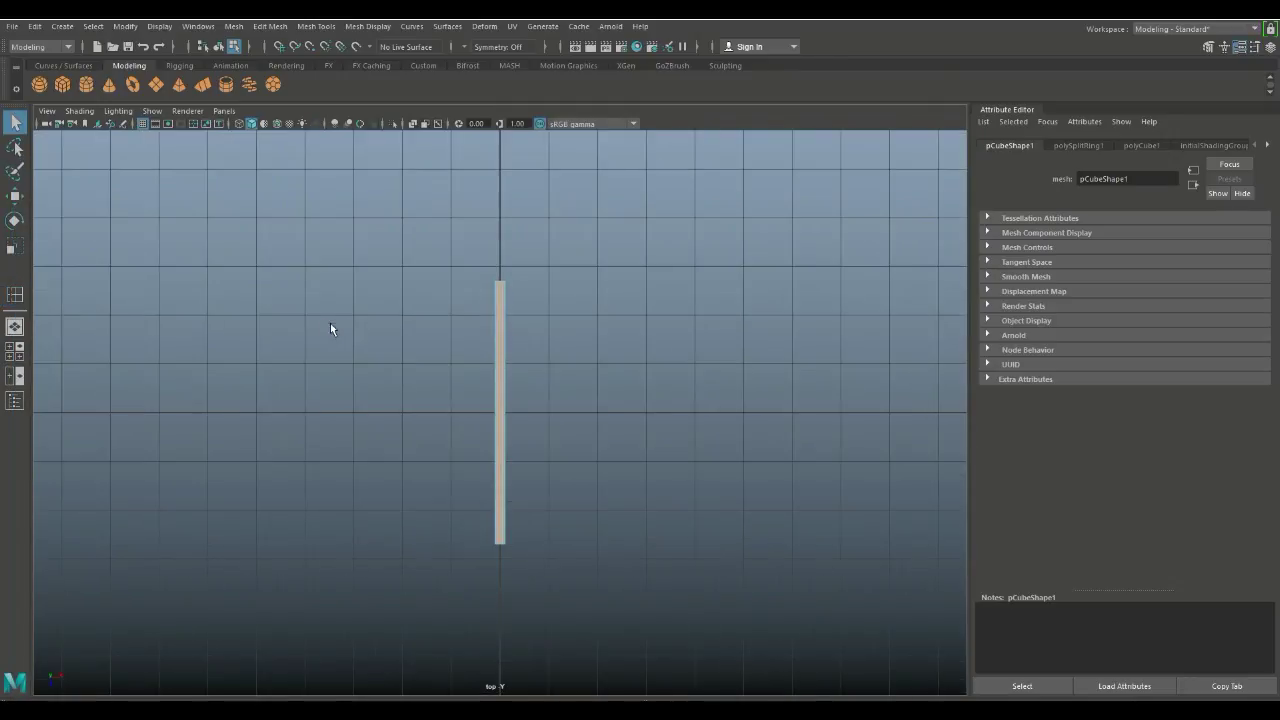
pyautogui.scroll(3, 331, 326)
pyautogui.rightClick(499, 277)
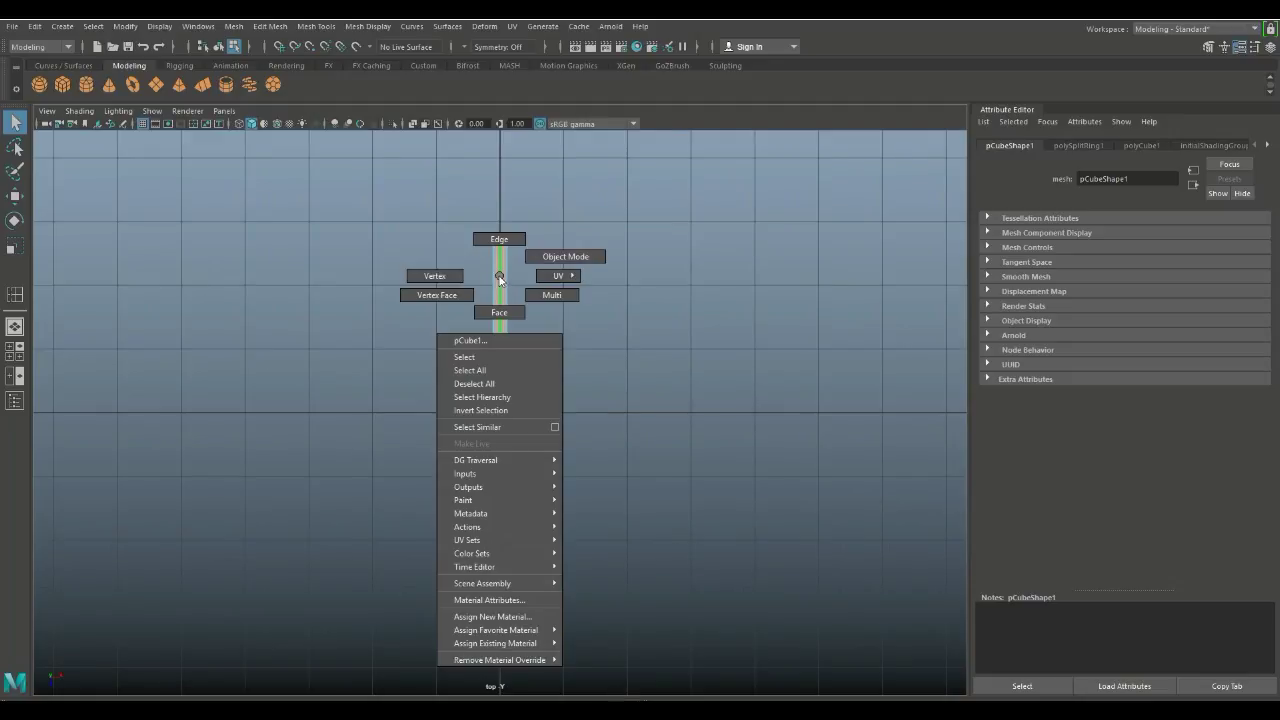
pyautogui.click(434, 276)
pyautogui.scroll(1, 495, 226)
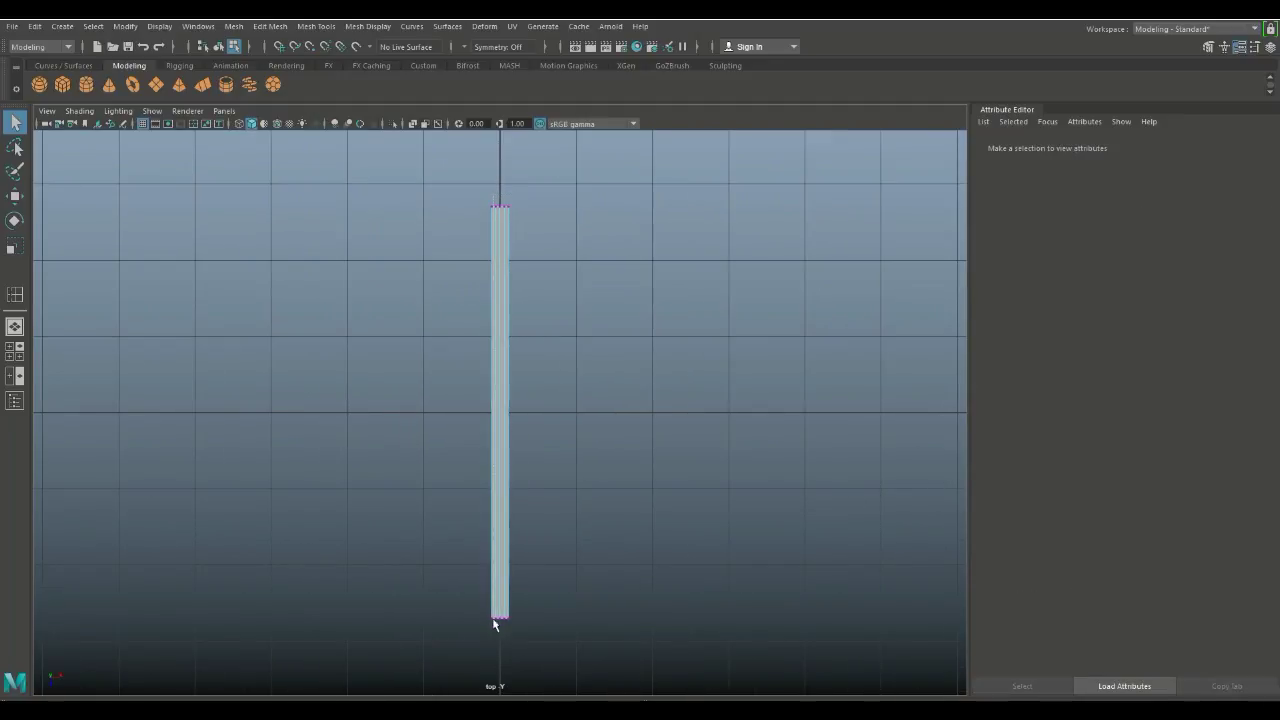
pyautogui.moveTo(494, 624); pyautogui.dragTo(507, 641)
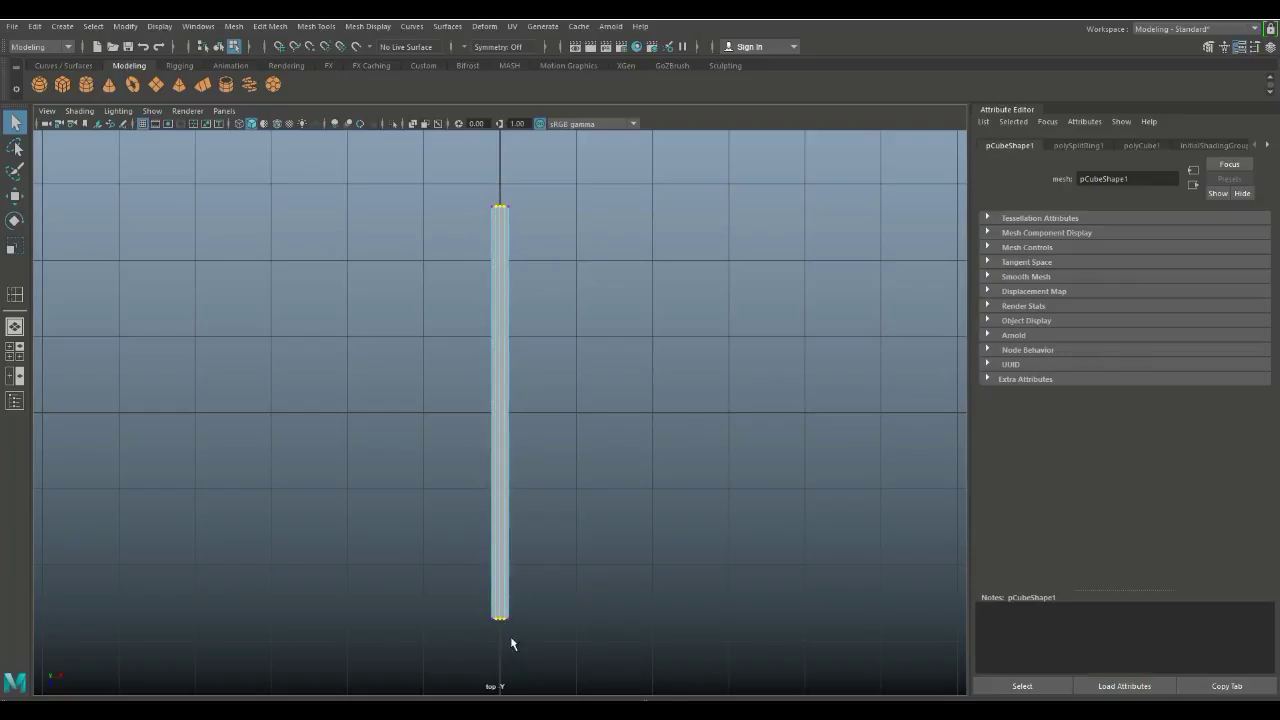
pyautogui.press('r')
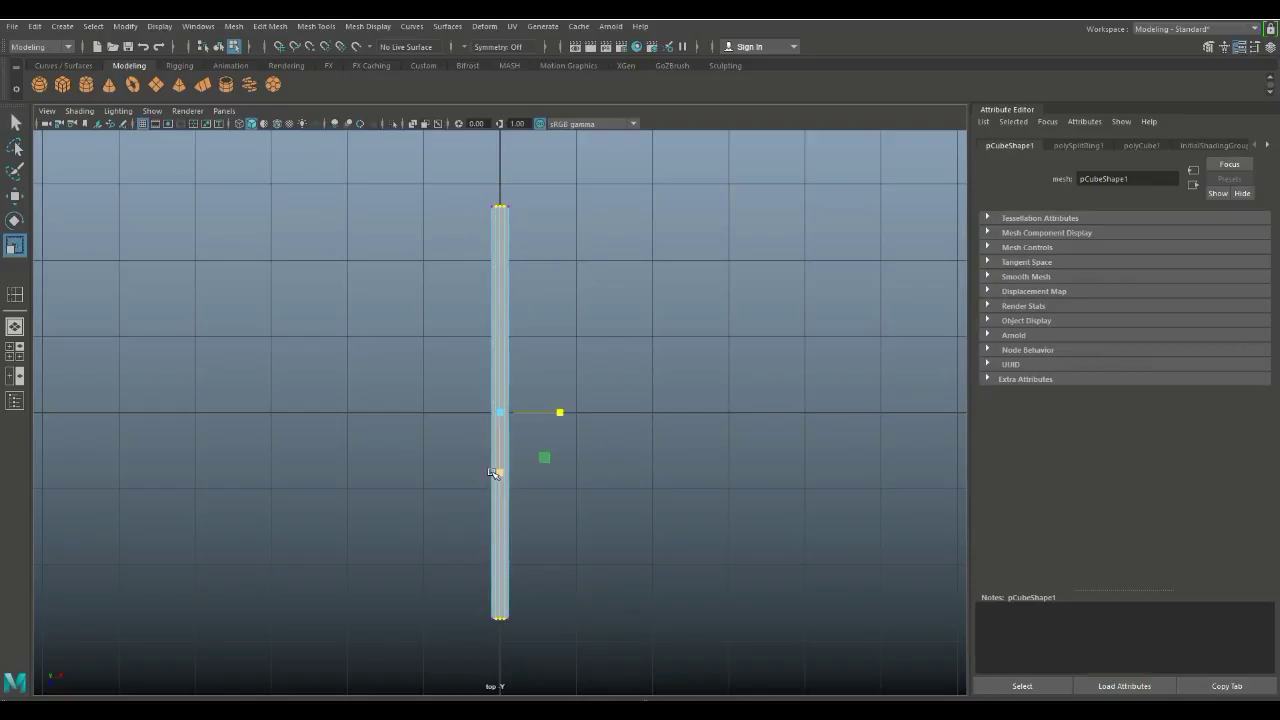
pyautogui.moveTo(500, 471); pyautogui.dragTo(500, 472)
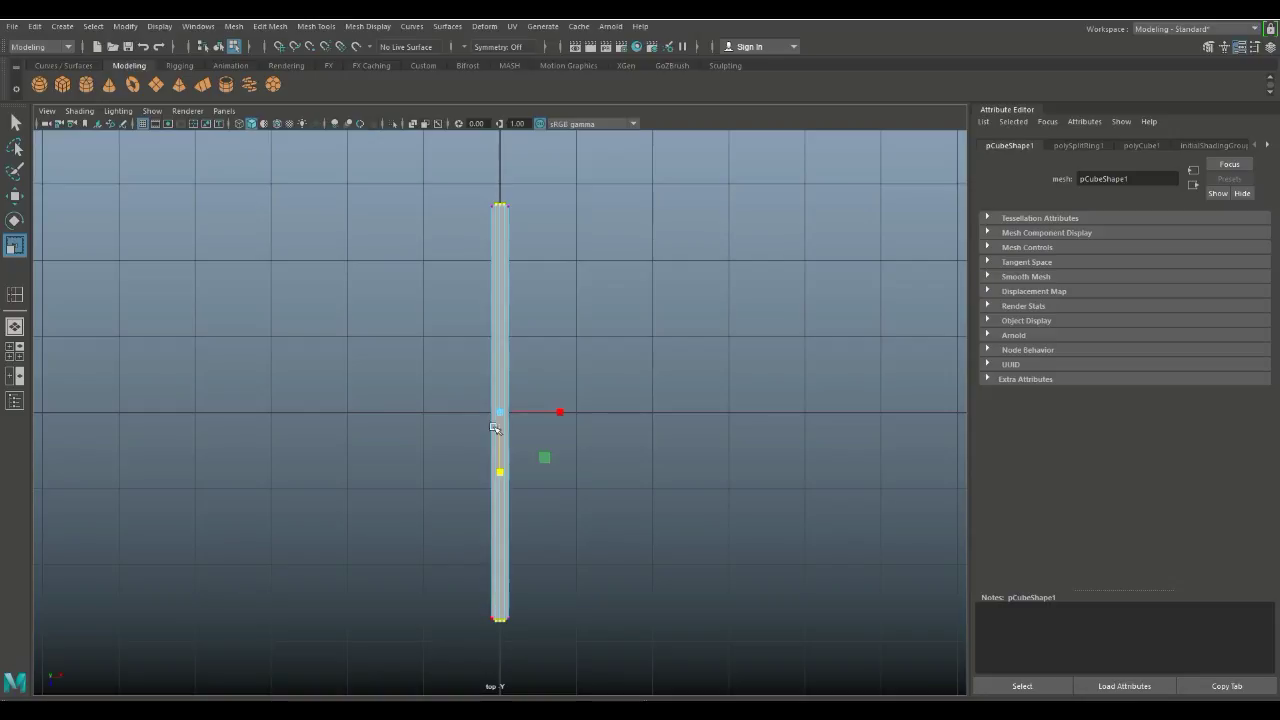
# Scale the centre vertex column at both slab ends slightly further outward along Z to round the ends, and return to the perspective view.
pyautogui.moveTo(498, 190); pyautogui.dragTo(504, 652)
pyautogui.moveTo(500, 474); pyautogui.dragTo(502, 476)
pyautogui.click(14, 350)
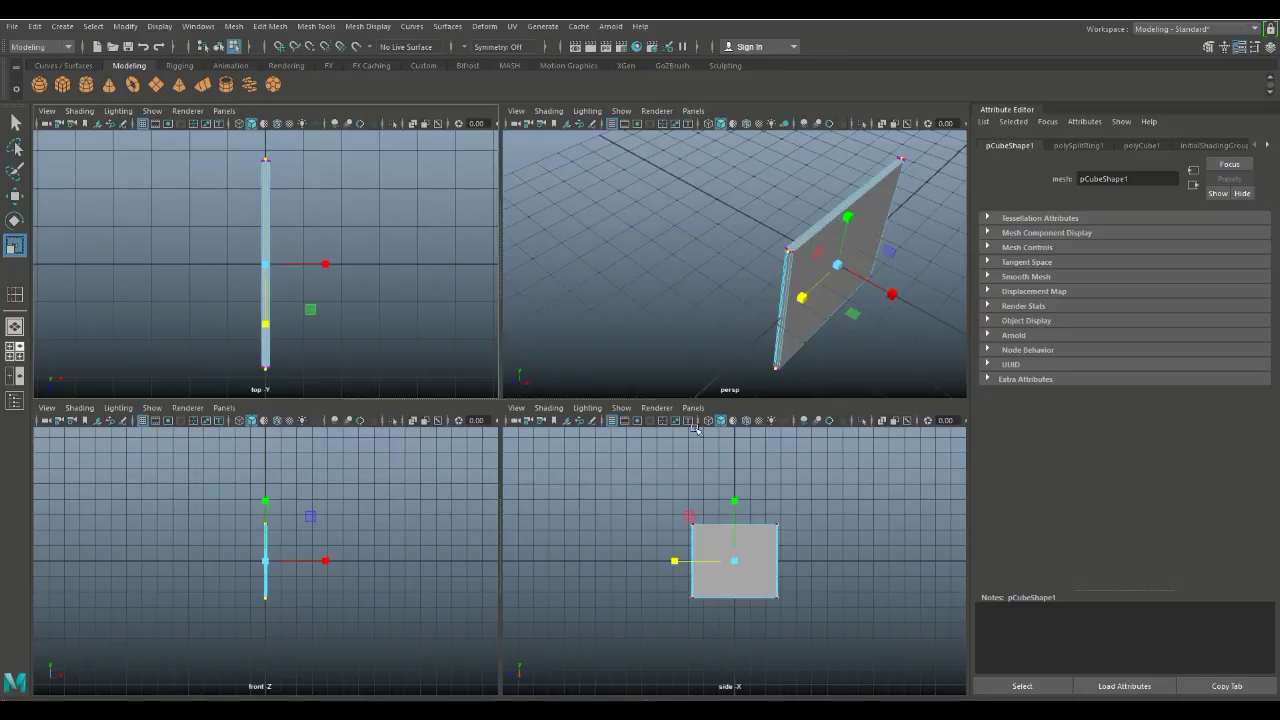
pyautogui.press('space')
pyautogui.click(474, 461)
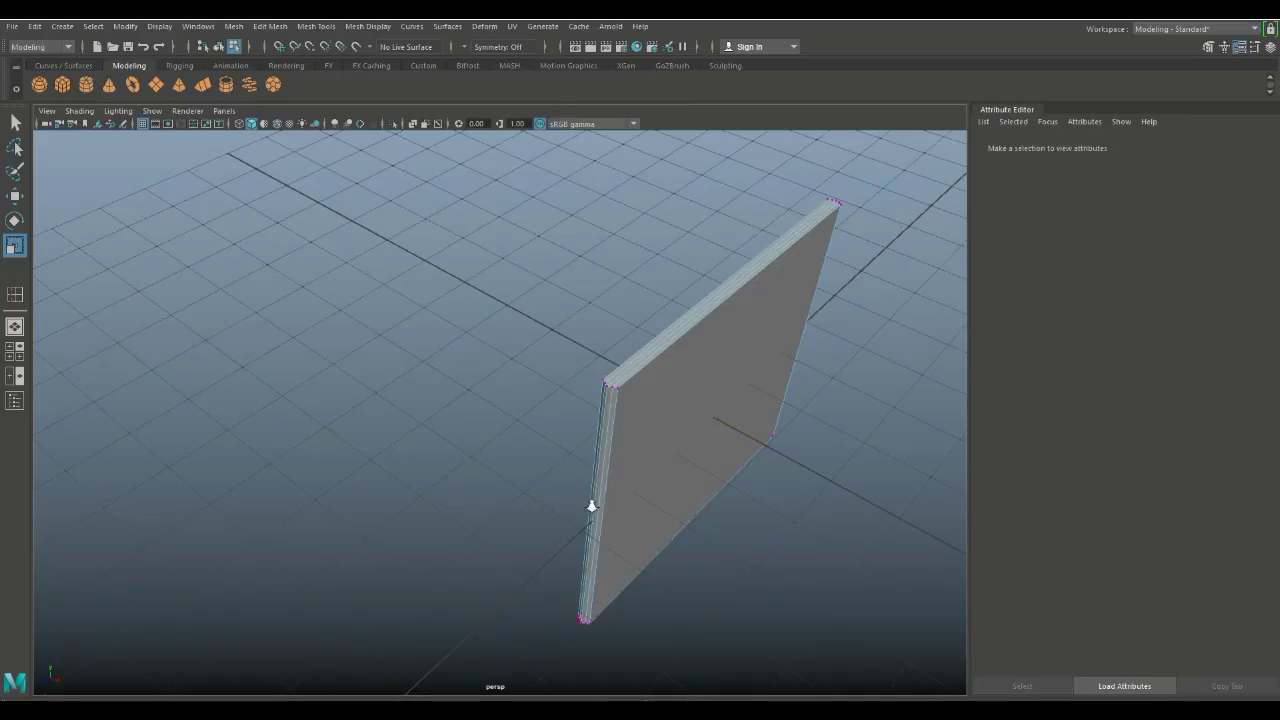
# Return the slab to object mode and move it along the Z axis away from the origin, leaving a gap beside the centre.
pyautogui.scroll(3, 596, 500)
pyautogui.scroll(-3, 592, 471)
pyautogui.keyDown('alt'); pyautogui.moveTo(592, 471); pyautogui.dragTo(422, 457); pyautogui.keyUp('alt')
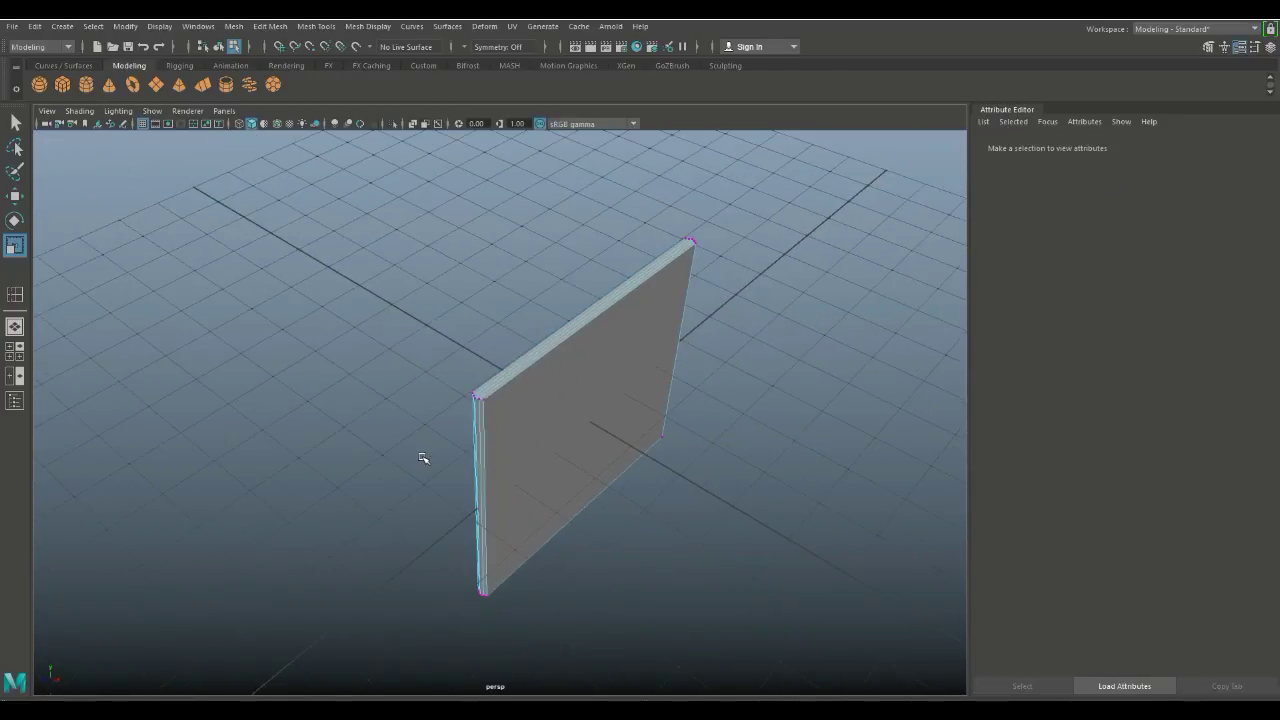
pyautogui.scroll(-3, 422, 457)
pyautogui.keyDown('alt'); pyautogui.moveTo(560, 583); pyautogui.dragTo(477, 527); pyautogui.keyUp('alt')
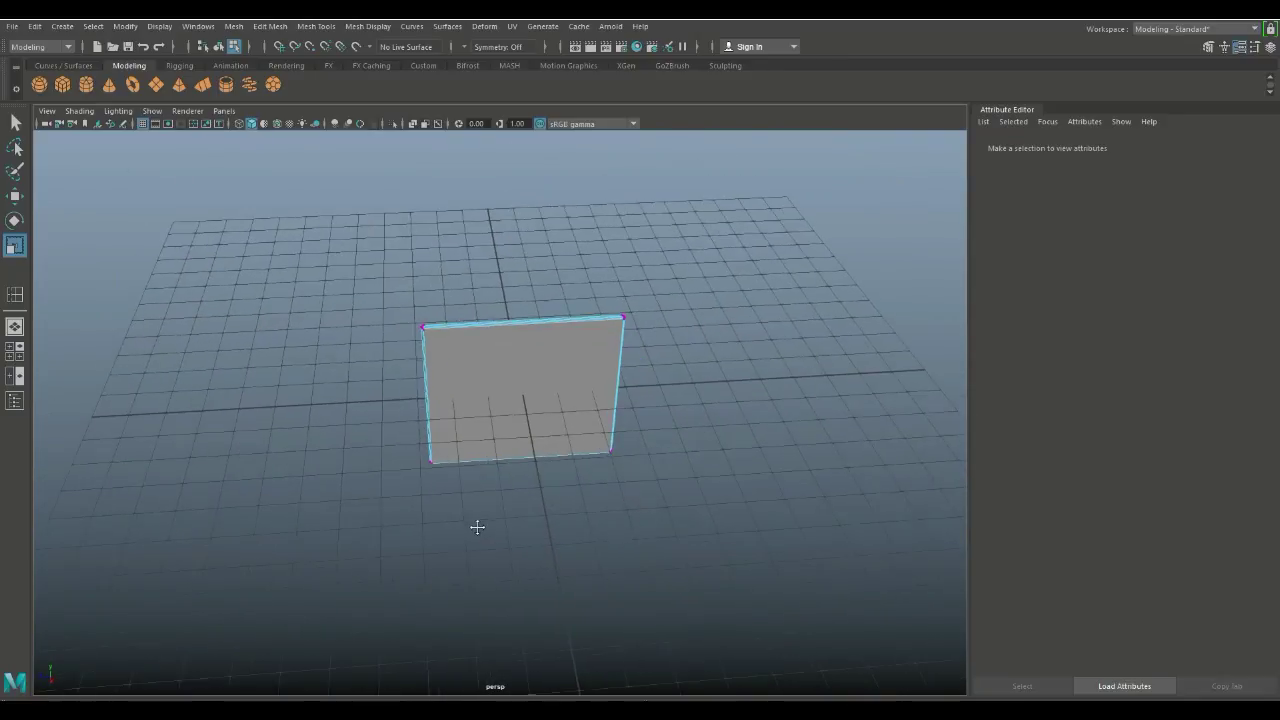
pyautogui.keyDown('alt'); pyautogui.moveTo(477, 527); pyautogui.dragTo(497, 509, button='middle'); pyautogui.keyUp('alt')
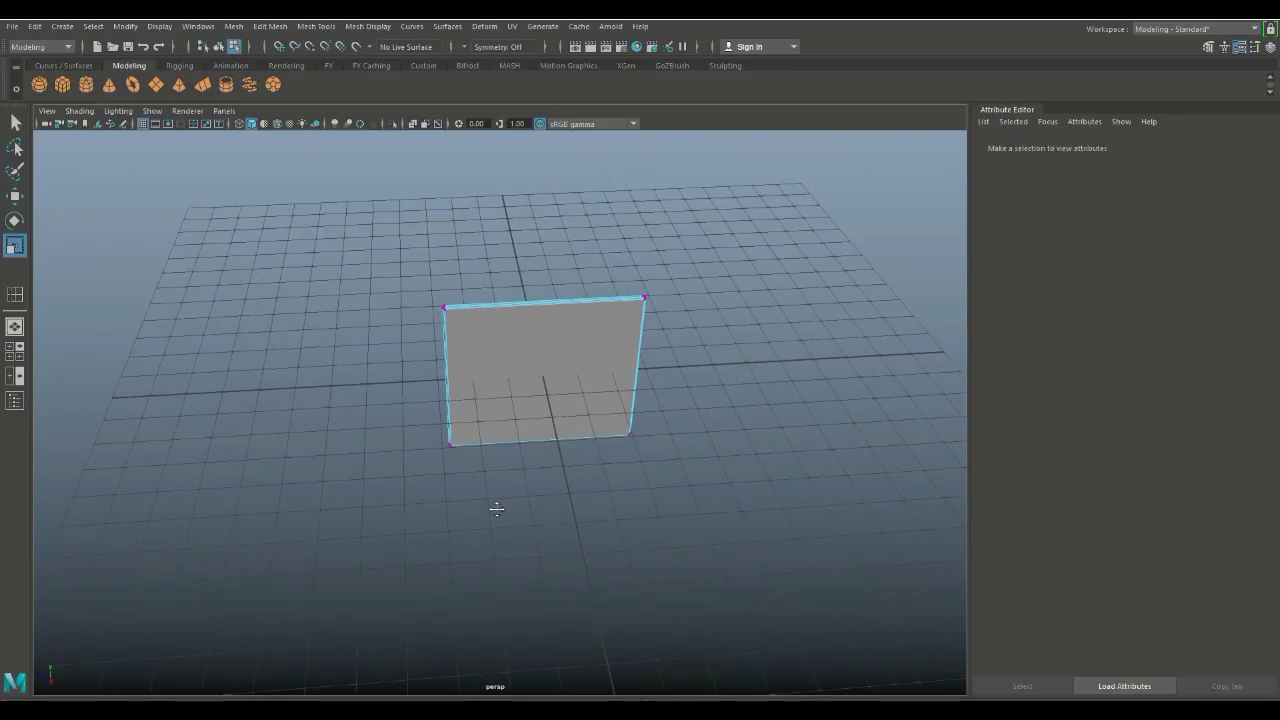
pyautogui.moveTo(499, 517)
pyautogui.keyDown('alt'); pyautogui.mouseDown()
pyautogui.moveTo(506, 529)
pyautogui.moveTo(503, 518)
pyautogui.mouseUp(); pyautogui.keyUp('alt')
pyautogui.keyDown('alt'); pyautogui.moveTo(511, 517); pyautogui.dragTo(465, 551, button='middle'); pyautogui.keyUp('alt')
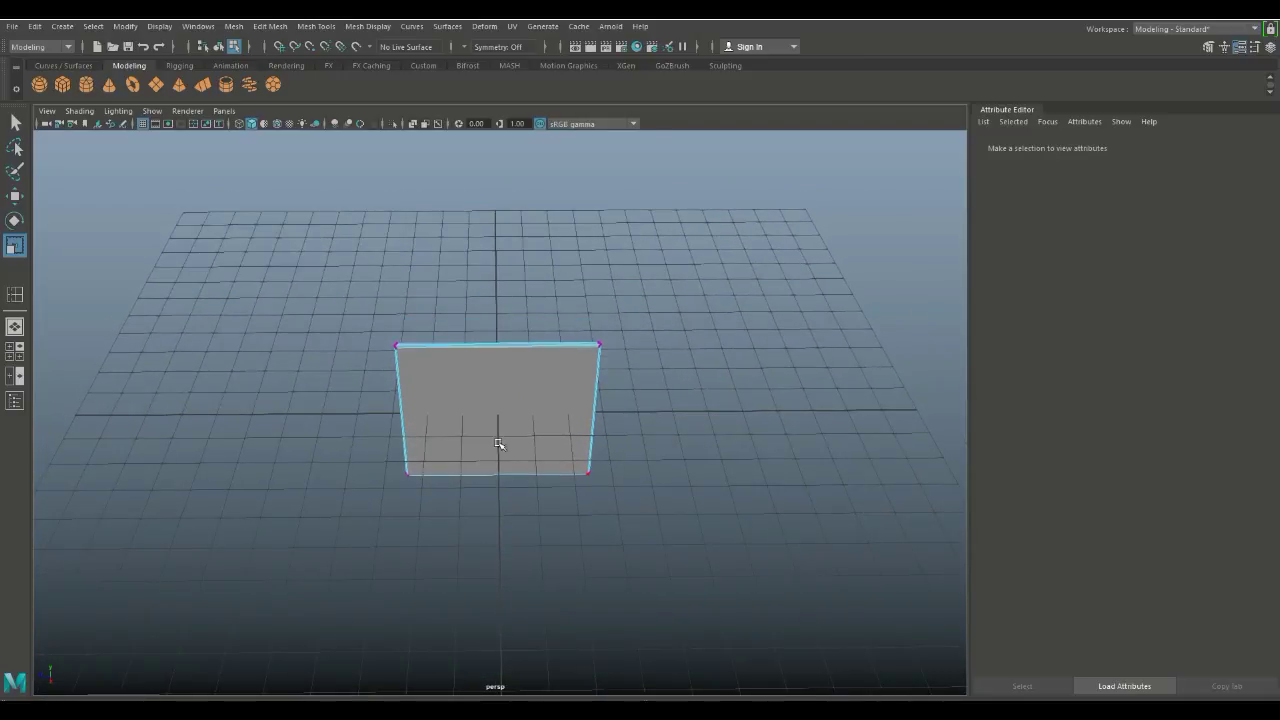
pyautogui.moveTo(499, 388); pyautogui.dragTo(563, 310, button='right')
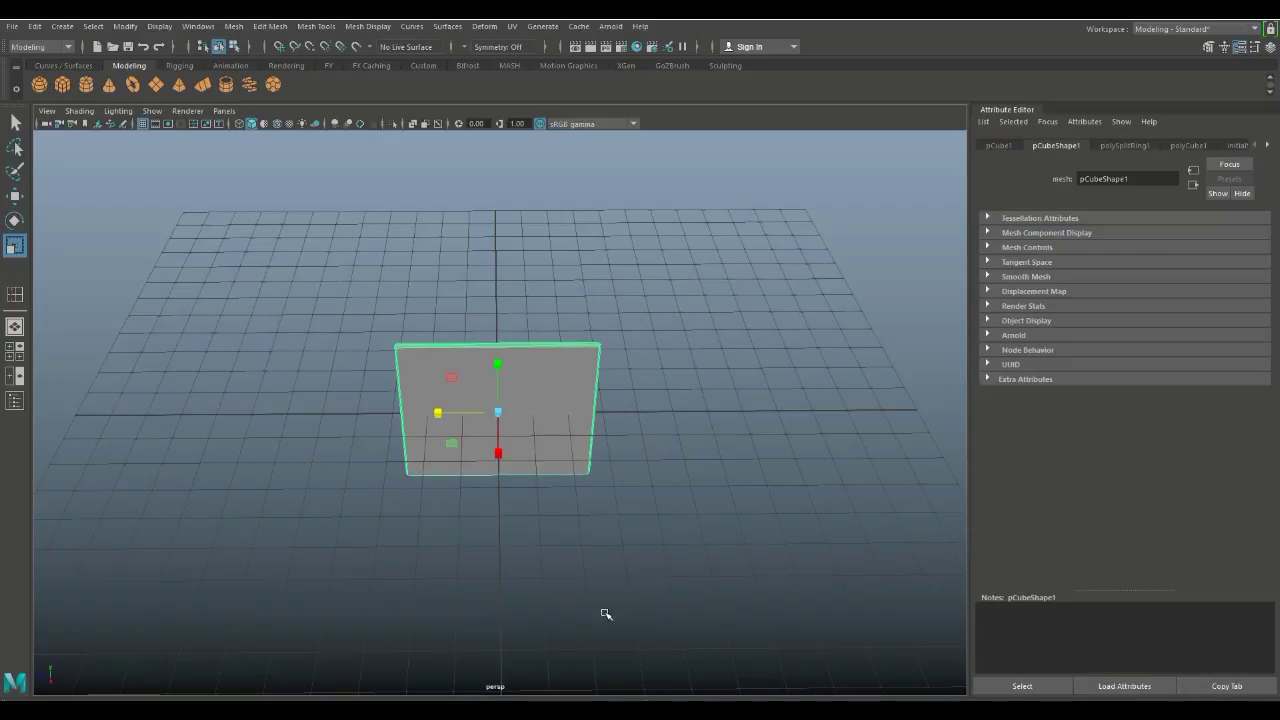
pyautogui.press('w')
pyautogui.moveTo(436, 418); pyautogui.dragTo(679, 455)
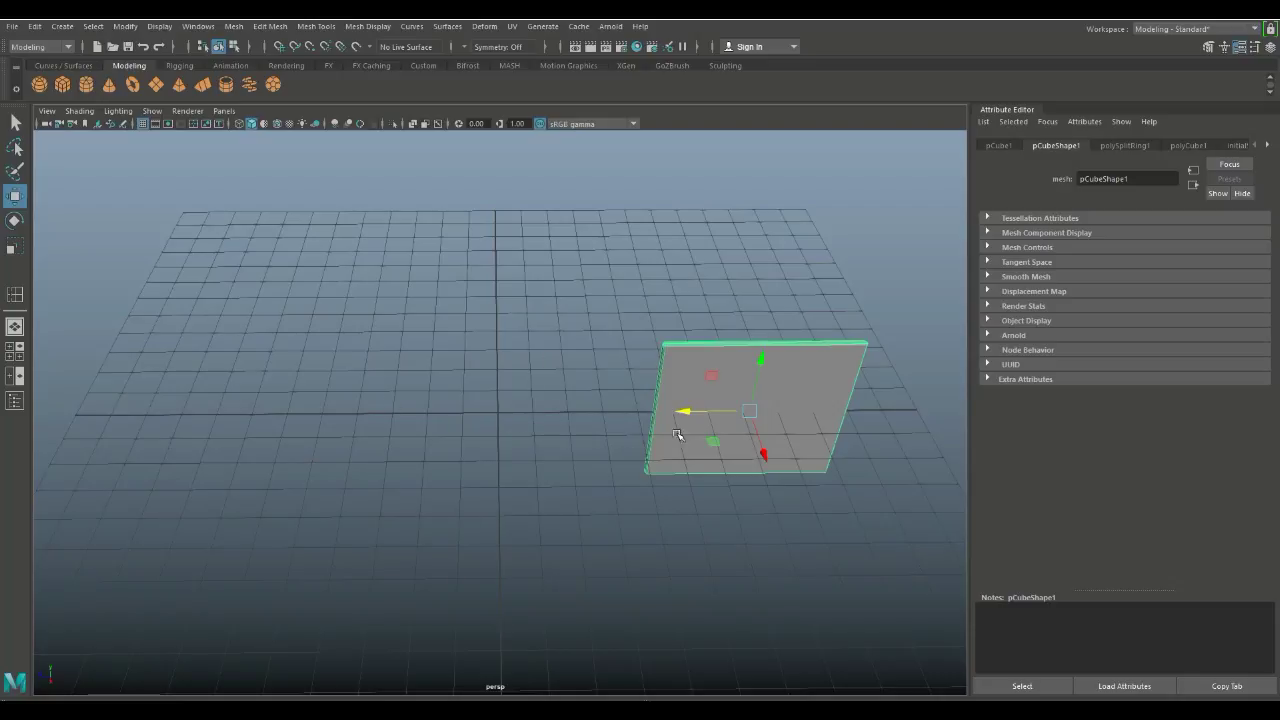
pyautogui.moveTo(684, 412); pyautogui.dragTo(673, 413)
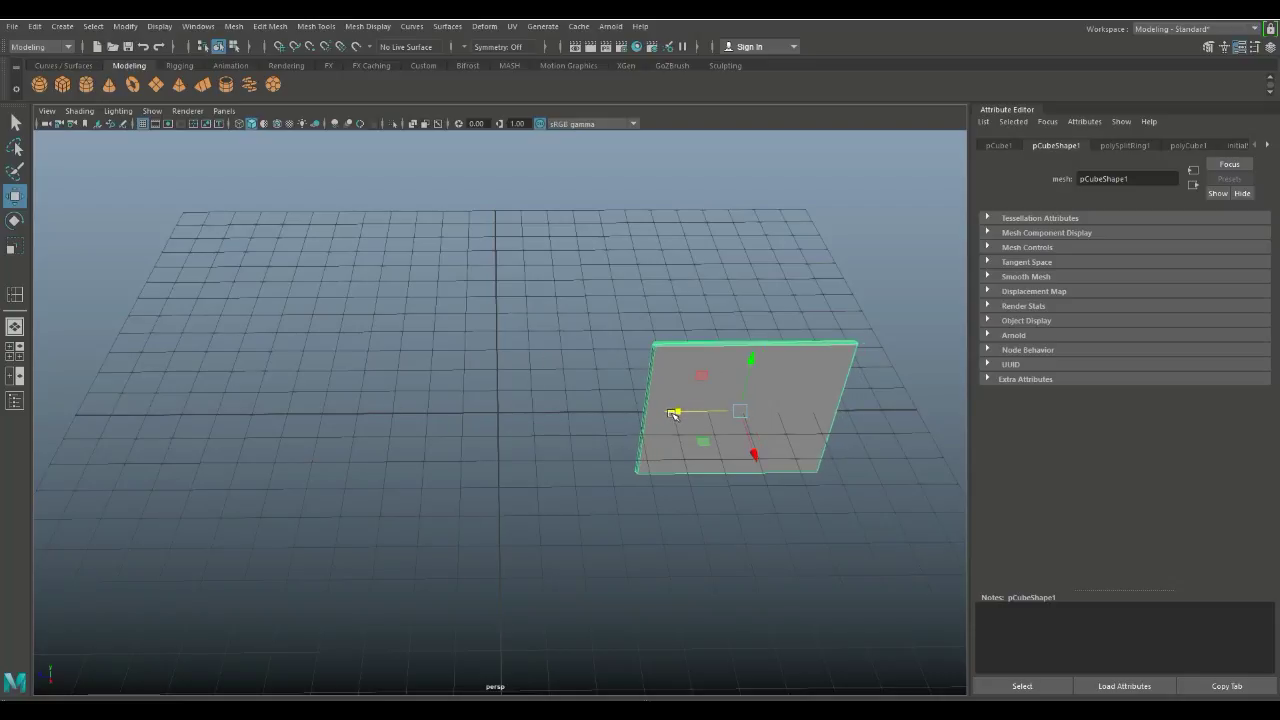
# Move the slab's pivot point back along Z to the centre of the grid.
pyautogui.keyDown('alt'); pyautogui.moveTo(564, 452); pyautogui.dragTo(483, 486); pyautogui.keyUp('alt')
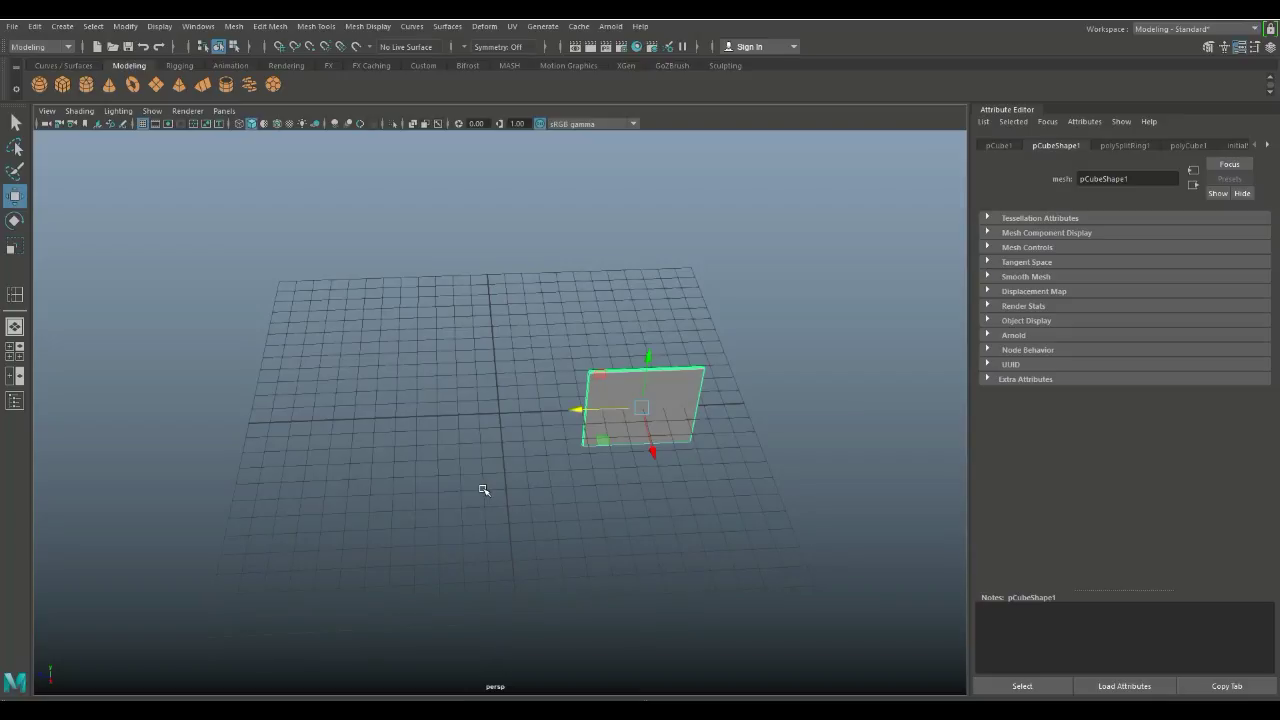
pyautogui.press('d')
pyautogui.moveTo(577, 411); pyautogui.dragTo(436, 417)
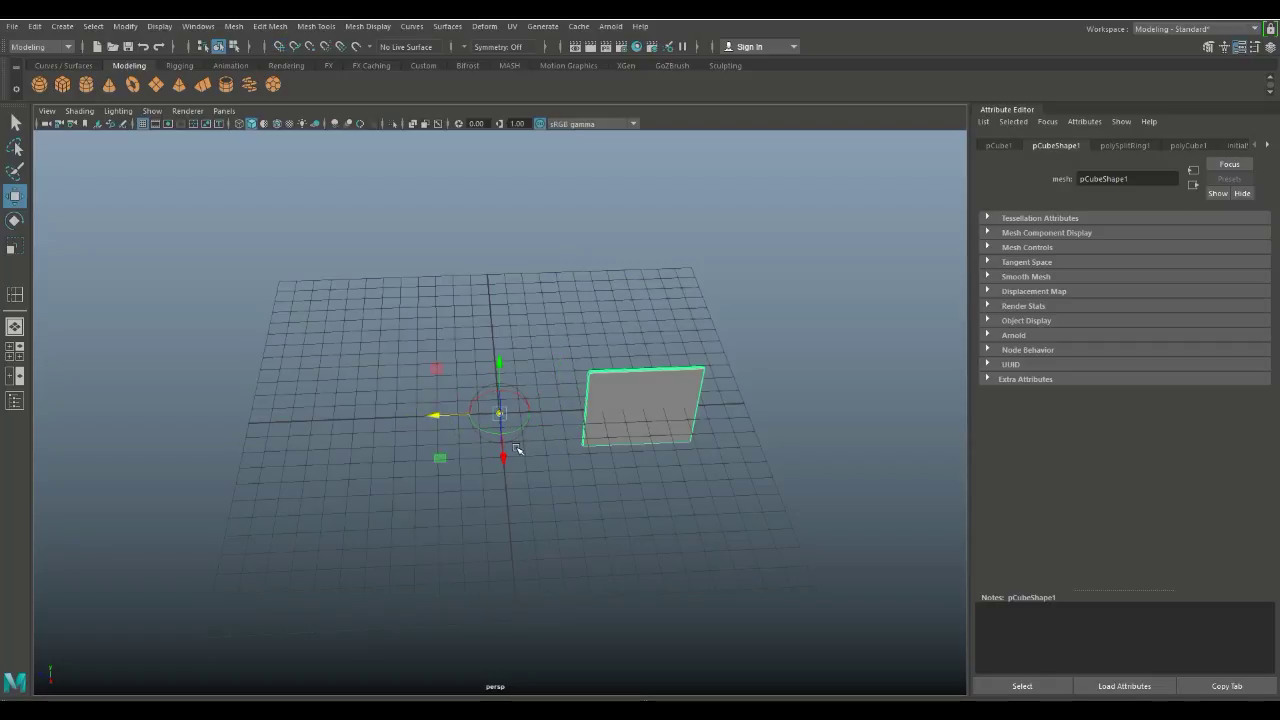
pyautogui.press('d')
# Duplicate the slab and rotate the copy about 15 degrees around the Y axis about the grid centre.
pyautogui.keyDown('alt'); pyautogui.moveTo(520, 462); pyautogui.dragTo(669, 479); pyautogui.keyUp('alt')
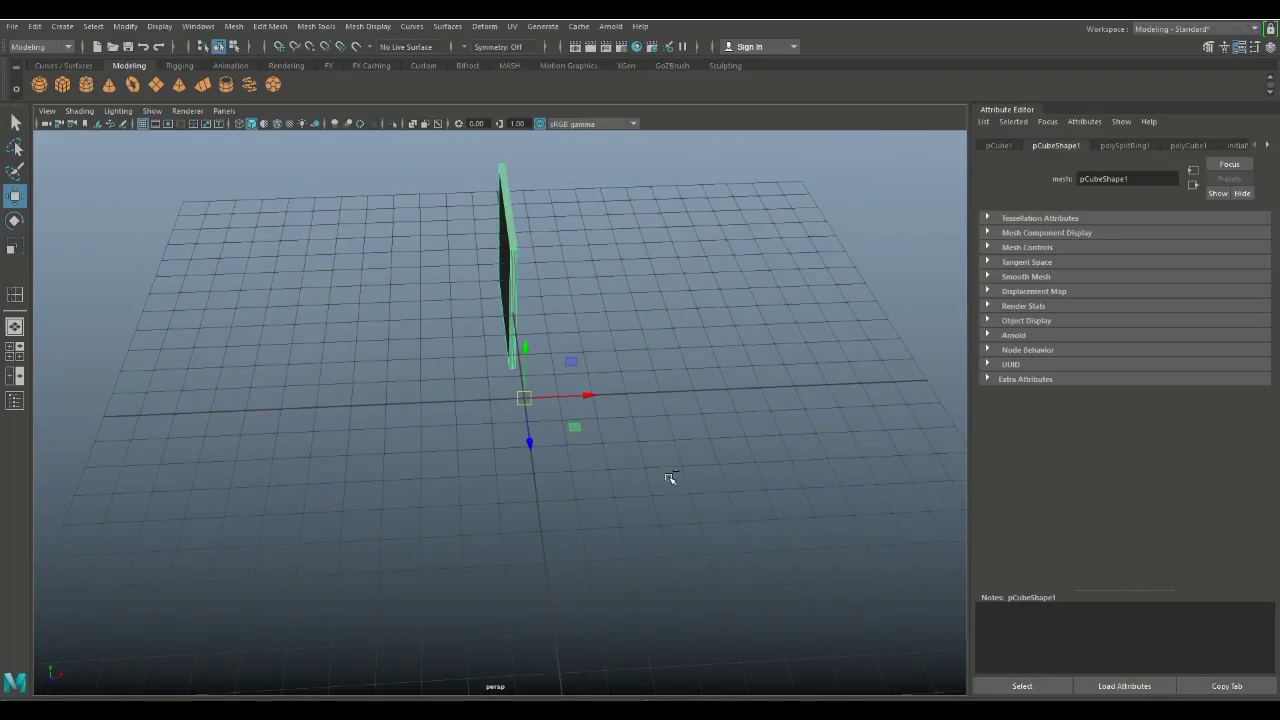
pyautogui.hotkey('ctrl', 'd')
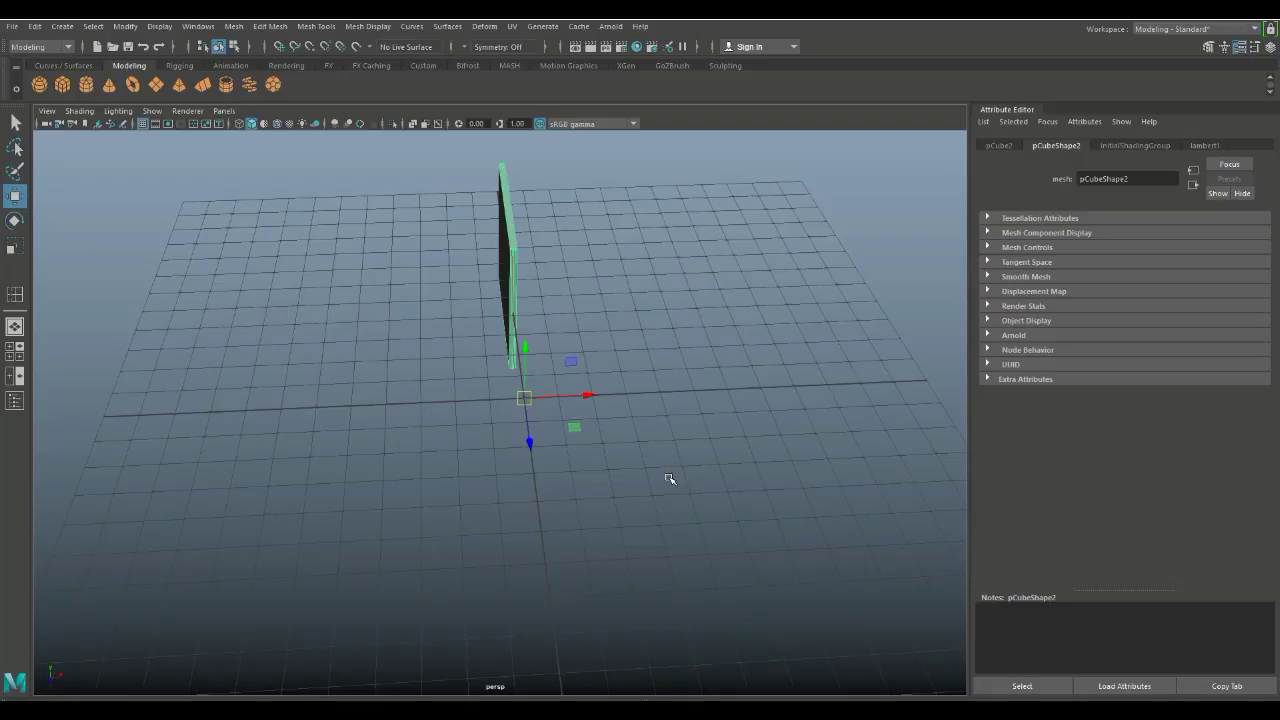
pyautogui.press('e')
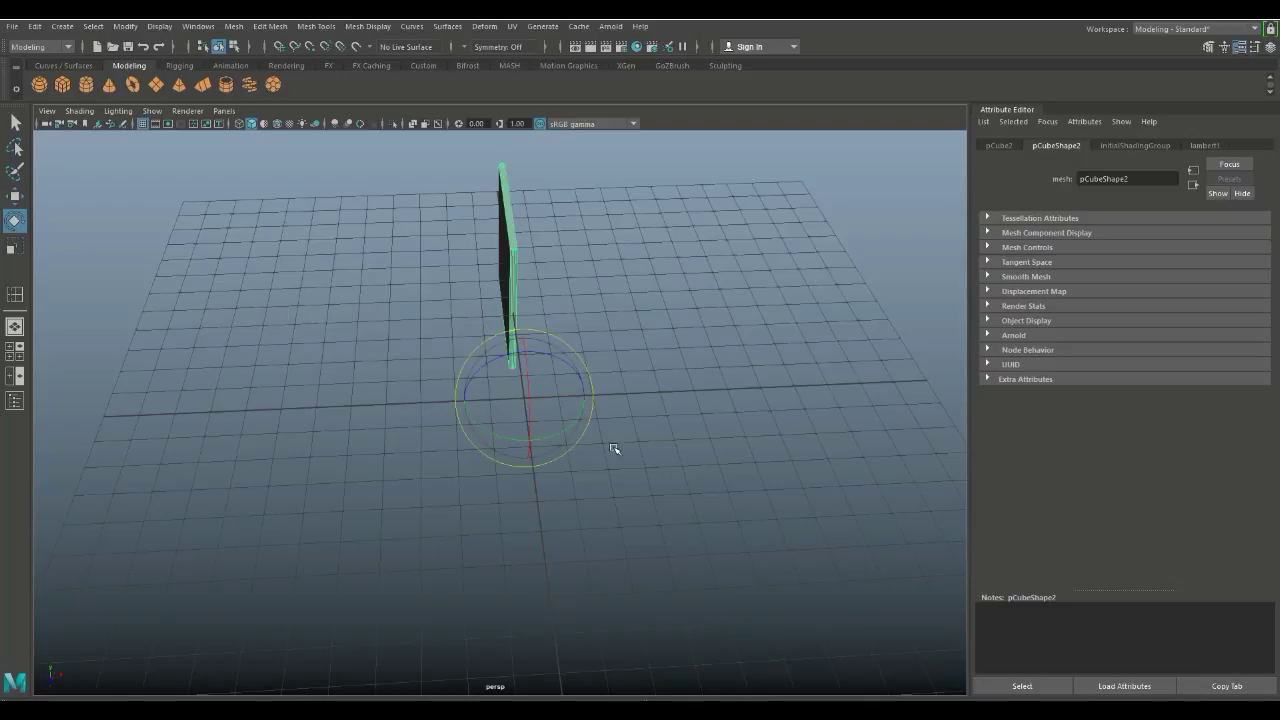
pyautogui.moveTo(560, 436); pyautogui.dragTo(546, 437)
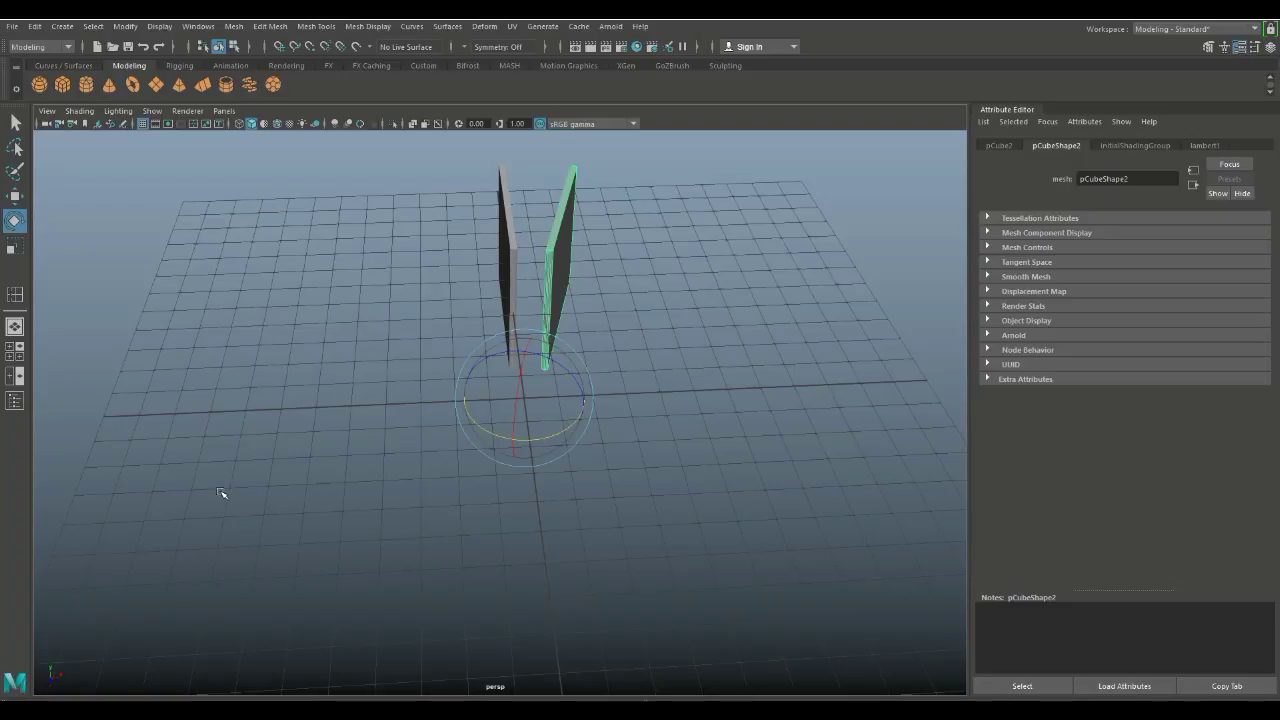
# Repeat Duplicate with Transform until a full ring of 24 evenly spaced slabs surrounds the grid centre.
pyautogui.hotkey('shift', 'd')
pyautogui.hotkey('shift', 'd')
pyautogui.hotkey('shift', 'd')
pyautogui.hotkey('shift', 'd')
pyautogui.hotkey('shift', 'd')
pyautogui.hotkey('shift', 'd')
pyautogui.hotkey('shift', 'd')
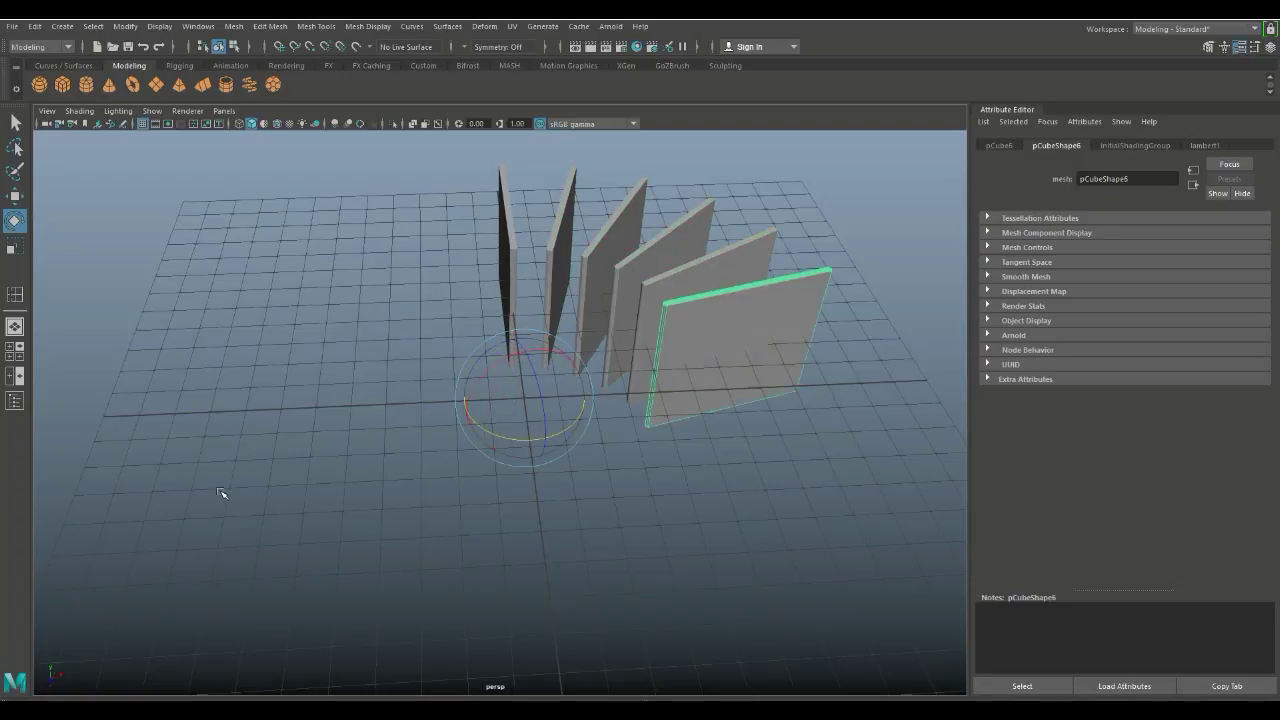
pyautogui.hotkey('shift', 'd')
pyautogui.hotkey('shift', 'd')
pyautogui.hotkey('shift', 'd')
pyautogui.hotkey('shift', 'd')
pyautogui.hotkey('shift', 'd')
pyautogui.hotkey('shift', 'd')
pyautogui.hotkey('shift', 'd')
pyautogui.hotkey('shift', 'd')
pyautogui.hotkey('shift', 'd')
pyautogui.hotkey('shift', 'd')
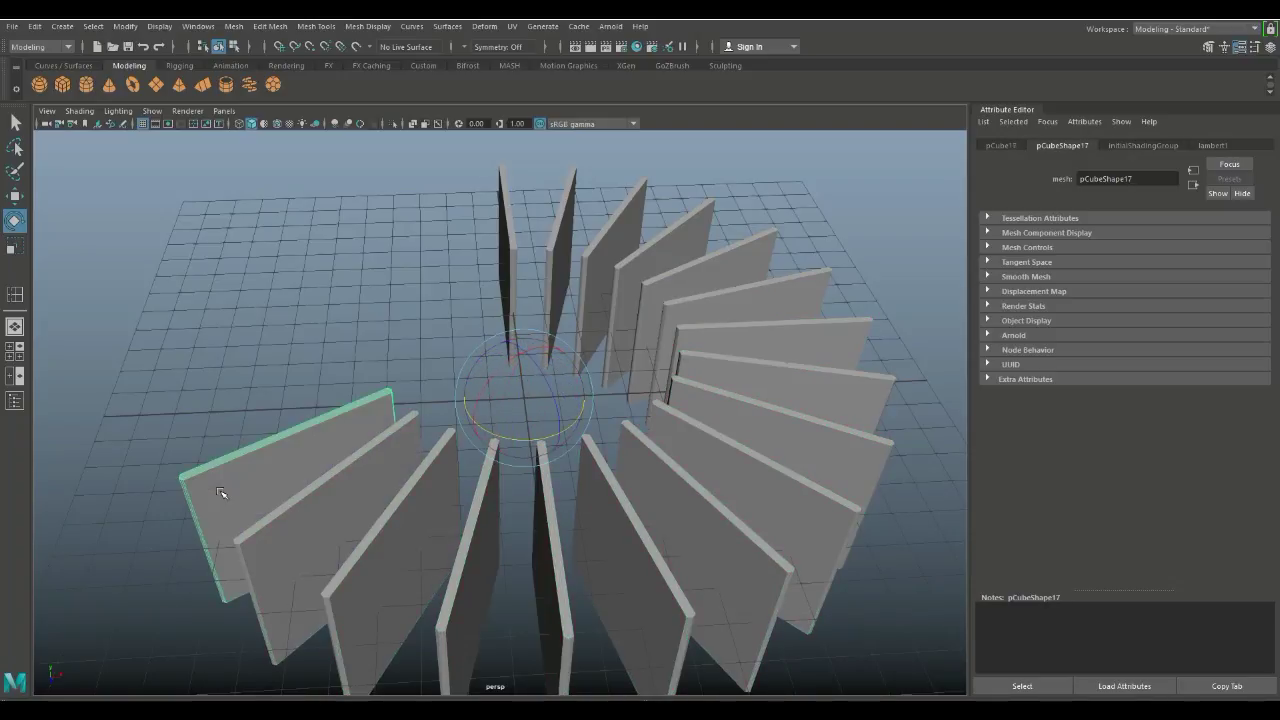
pyautogui.hotkey('shift', 'd')
pyautogui.hotkey('shift', 'd')
pyautogui.hotkey('shift', 'd')
pyautogui.hotkey('shift', 'd')
pyautogui.hotkey('shift', 'd')
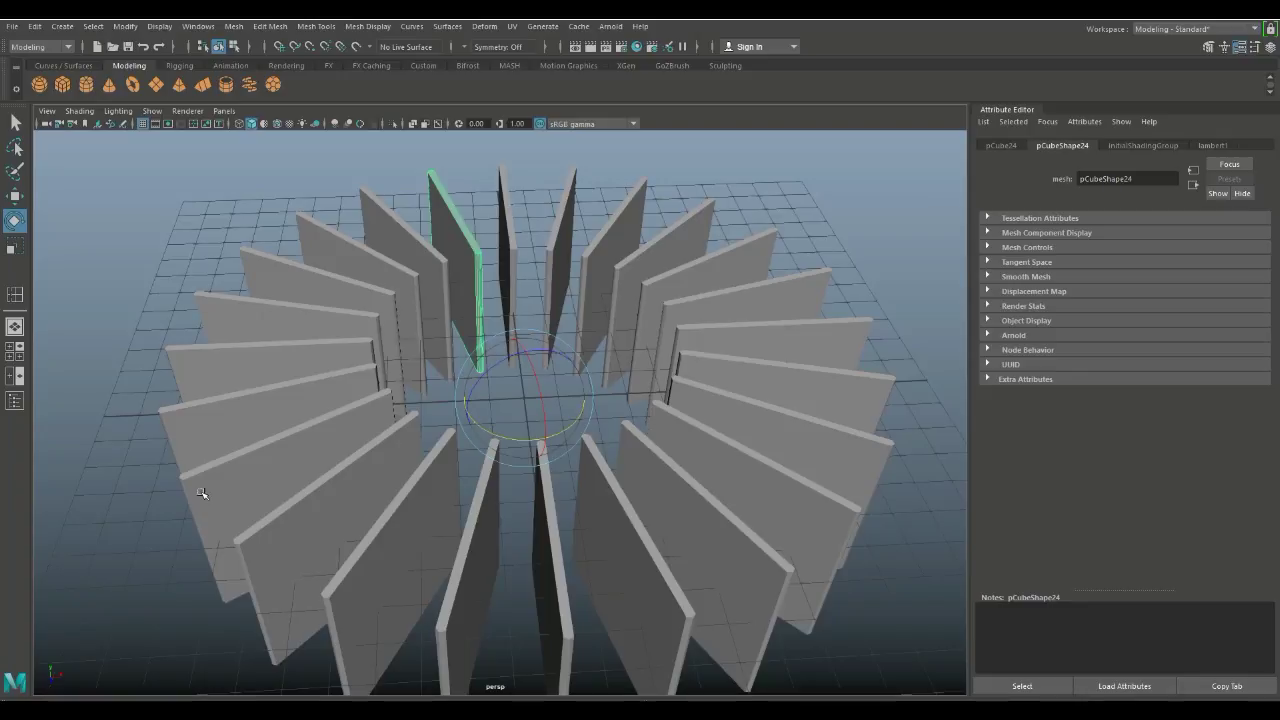
pyautogui.scroll(-5, 282, 438)
pyautogui.keyDown('alt'); pyautogui.moveTo(487, 393); pyautogui.dragTo(480, 368); pyautogui.keyUp('alt')
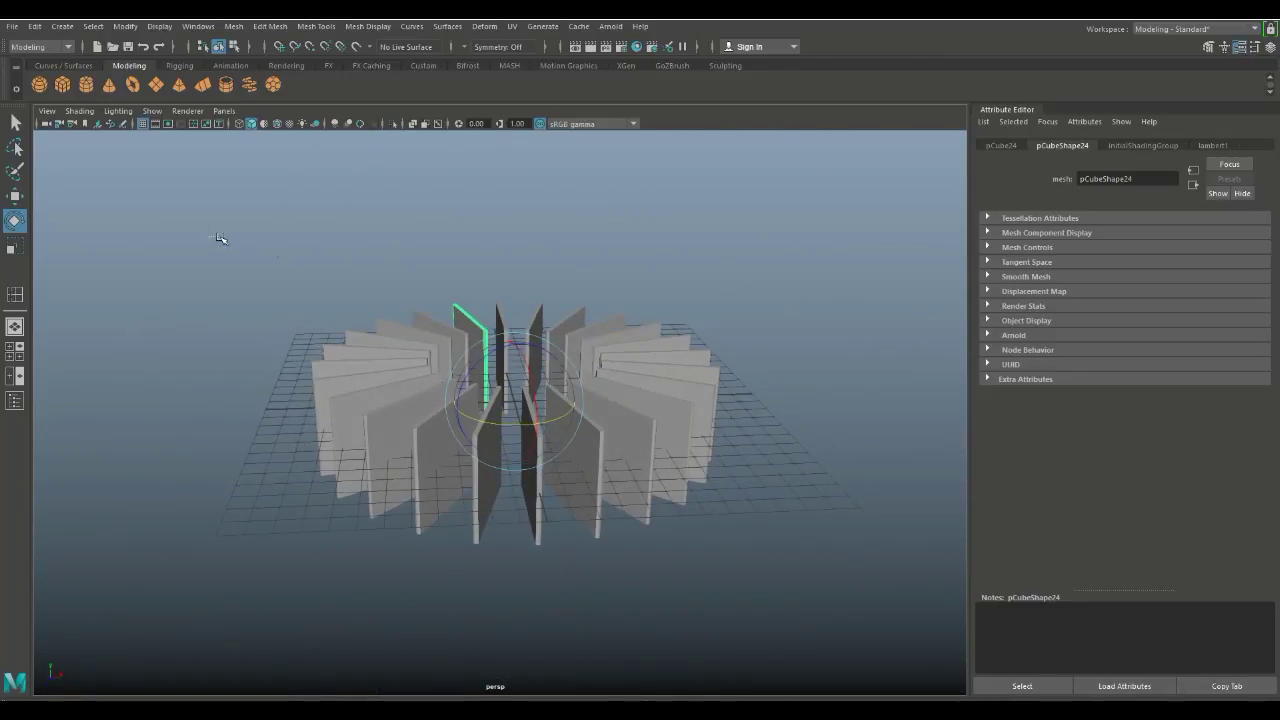
# Combine all the slabs of the ring into one mesh and center its pivot, leaving nothing selected.
pyautogui.moveTo(219, 238); pyautogui.dragTo(755, 490)
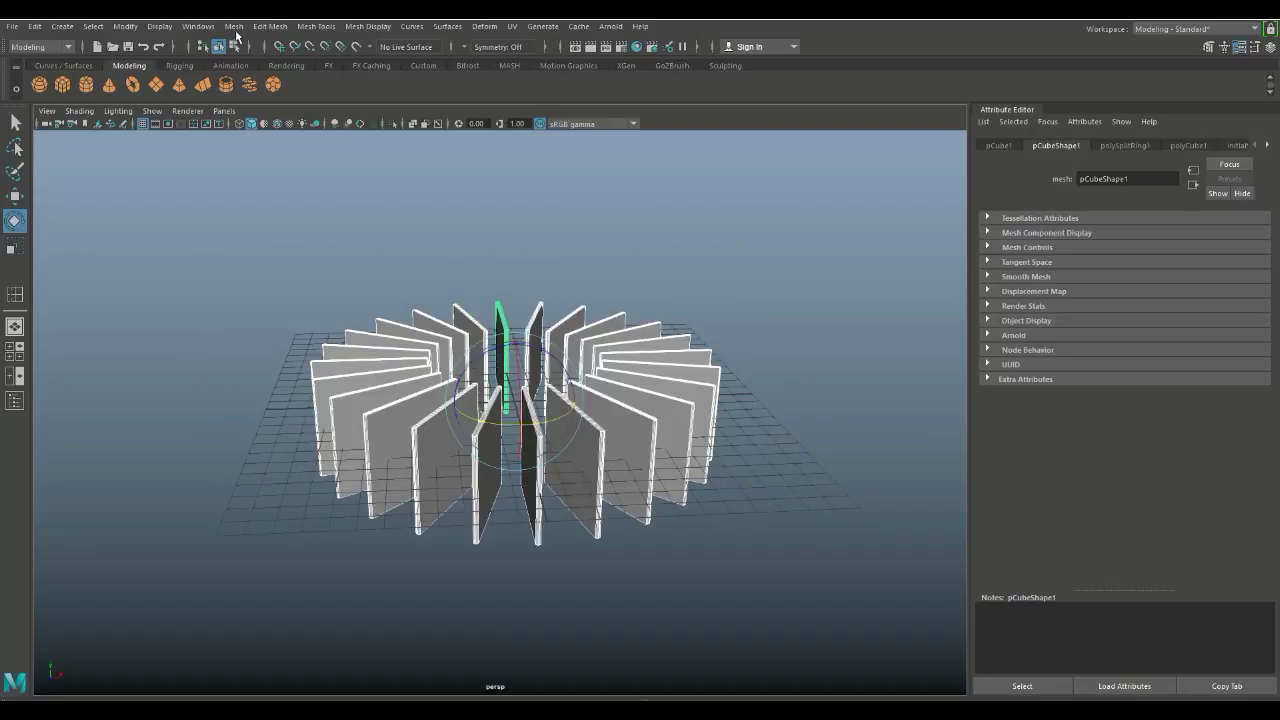
pyautogui.click(234, 26)
pyautogui.click(252, 76)
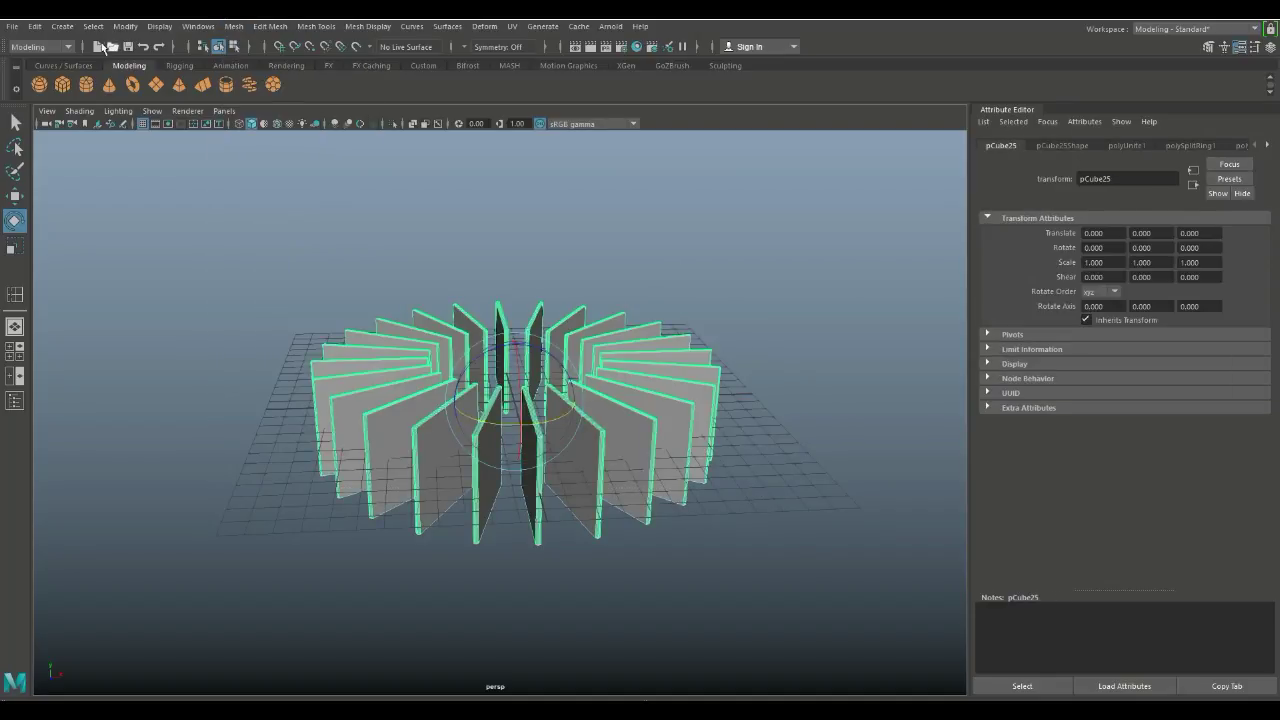
pyautogui.click(125, 26)
pyautogui.click(175, 122)
pyautogui.click(709, 591)
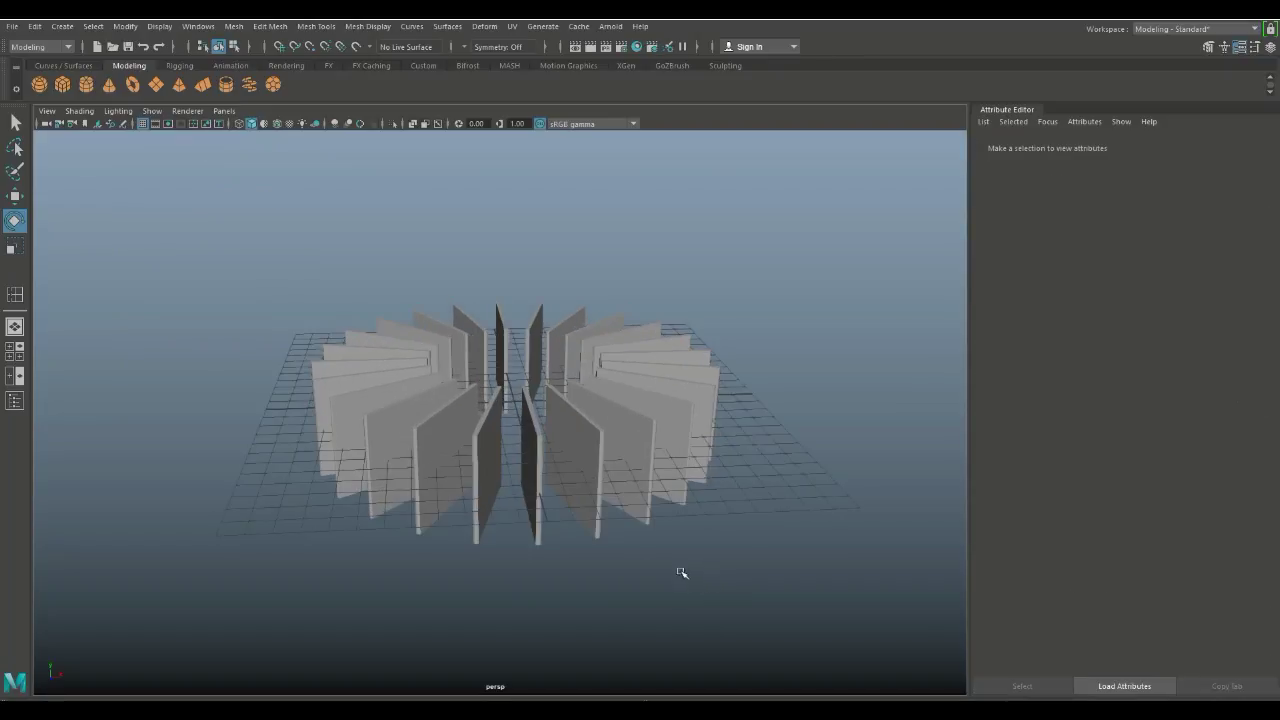
# Duplicate the combined slab ring and rotate the copy about -4.9 degrees around the Y axis, leaving nothing selected.
pyautogui.keyDown('alt'); pyautogui.moveTo(681, 573); pyautogui.dragTo(619, 317); pyautogui.keyUp('alt')
pyautogui.click(631, 344)
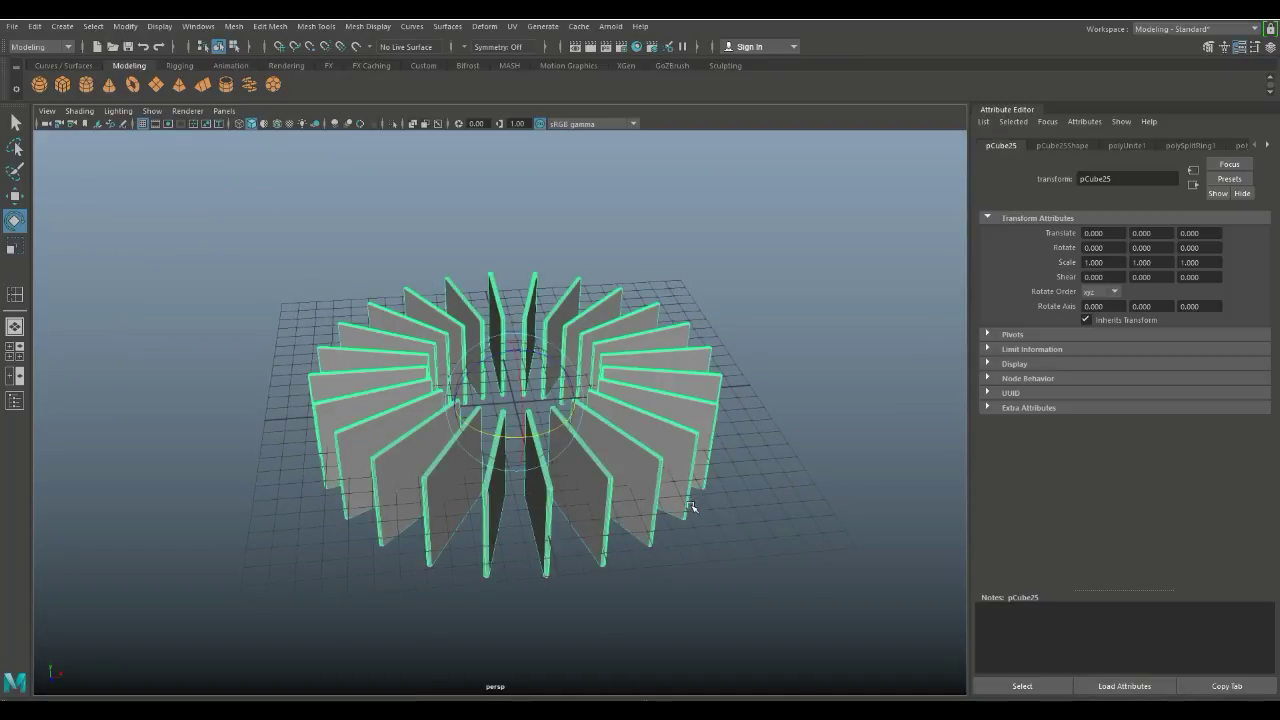
pyautogui.keyDown('alt'); pyautogui.moveTo(691, 508); pyautogui.dragTo(706, 530); pyautogui.keyUp('alt')
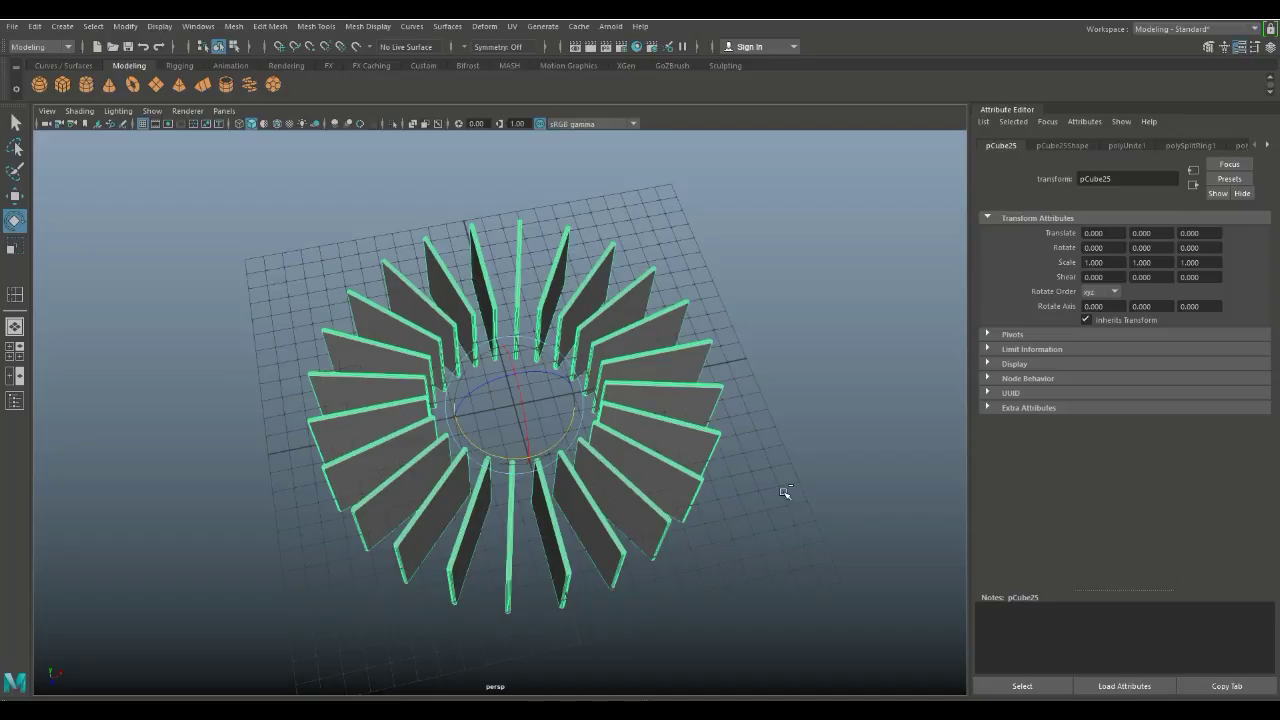
pyautogui.hotkey('ctrl', 'd')
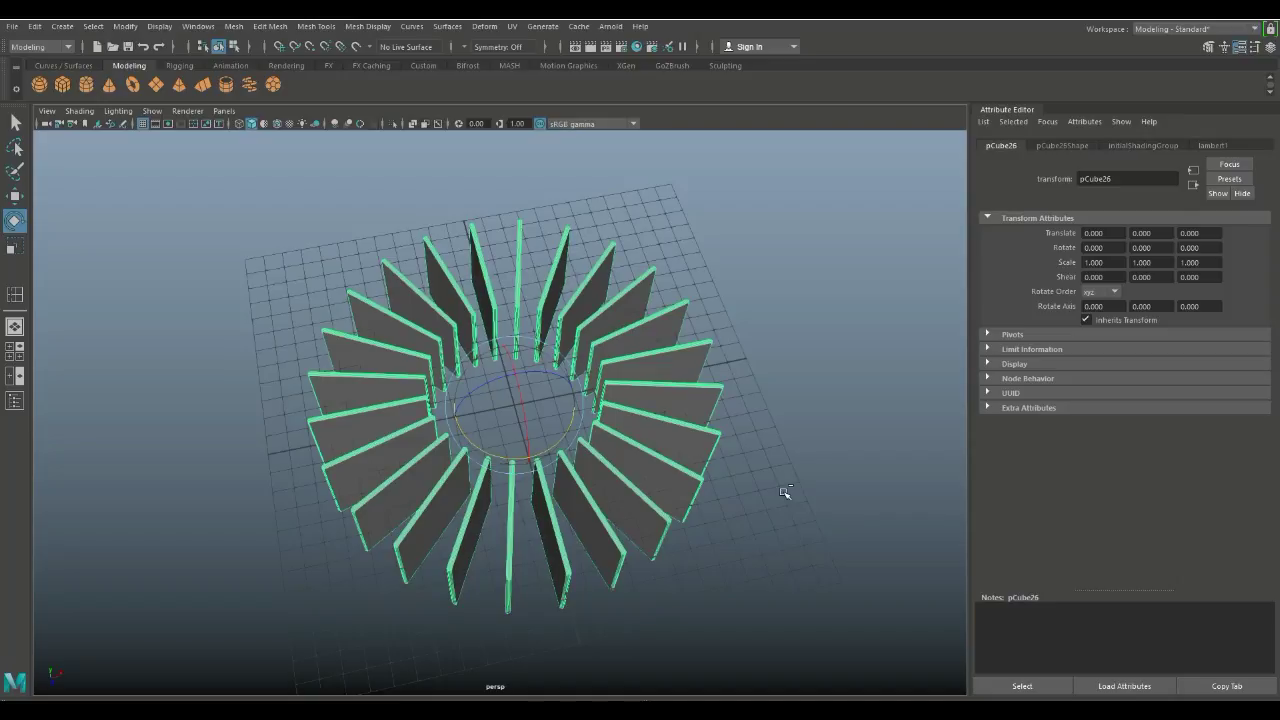
pyautogui.click(14, 350)
pyautogui.press('space')
pyautogui.scroll(-5, 390, 386)
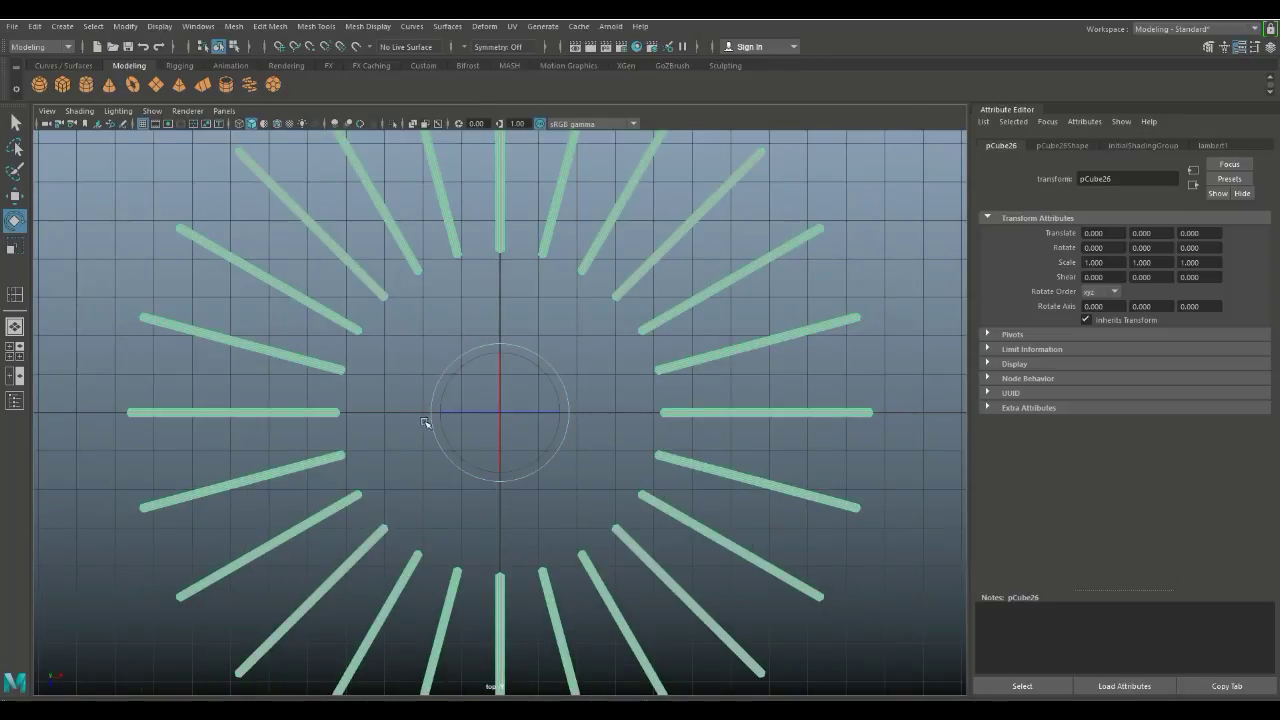
pyautogui.moveTo(556, 370); pyautogui.dragTo(556, 375)
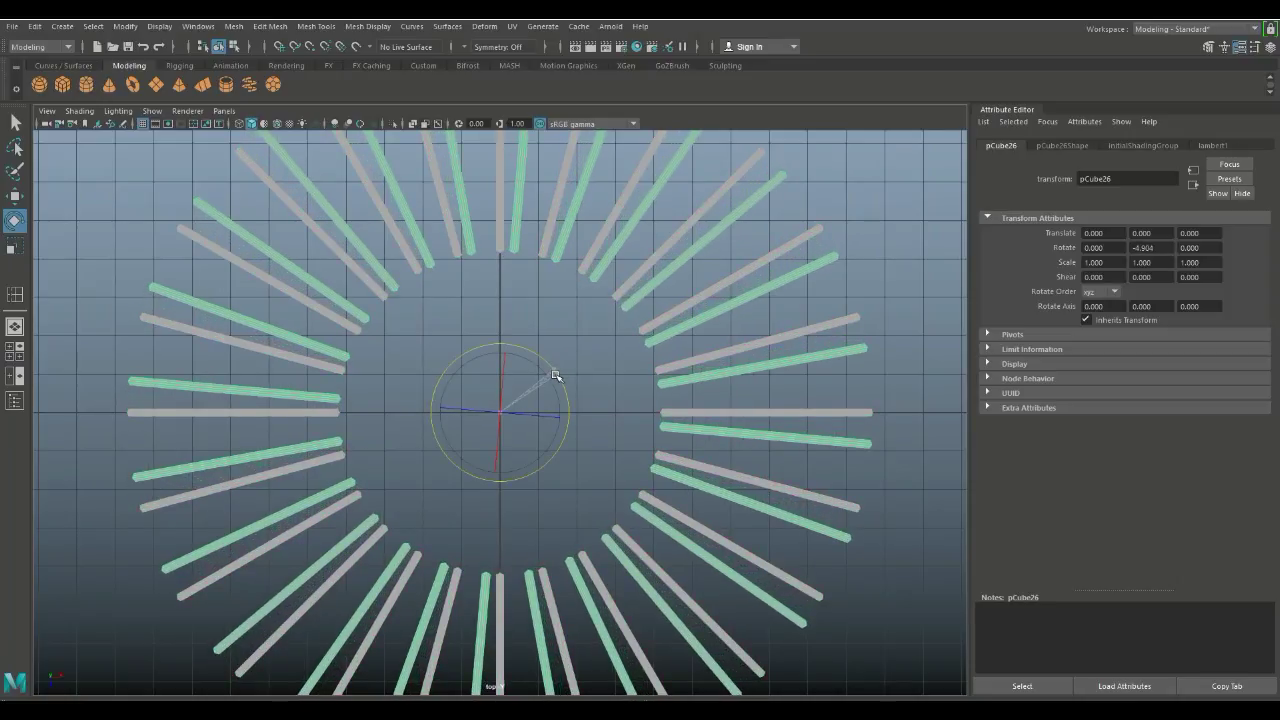
pyautogui.moveTo(556, 375); pyautogui.dragTo(556, 375)
pyautogui.click(15, 350)
pyautogui.press('space')
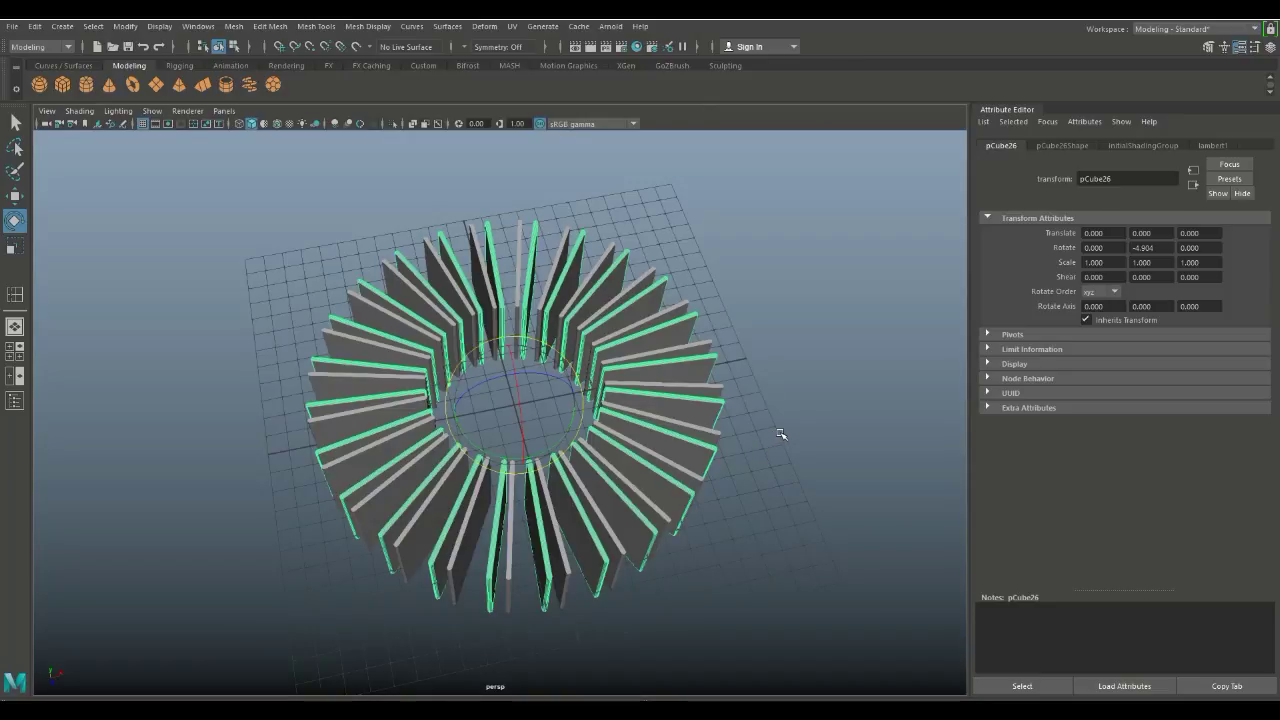
pyautogui.click(790, 436)
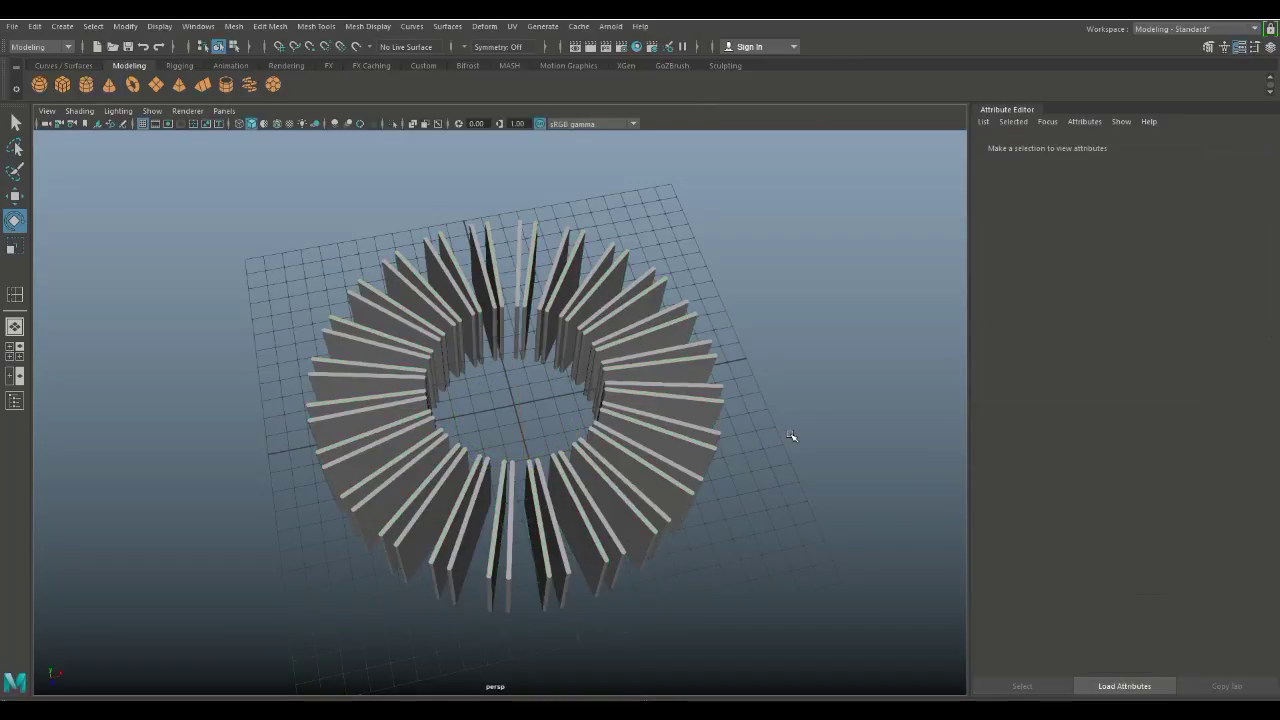
# Duplicate the rotated ring copy and turn the new copy to about -9.6 degrees in Y to fill the remaining gaps.
pyautogui.click(549, 337)
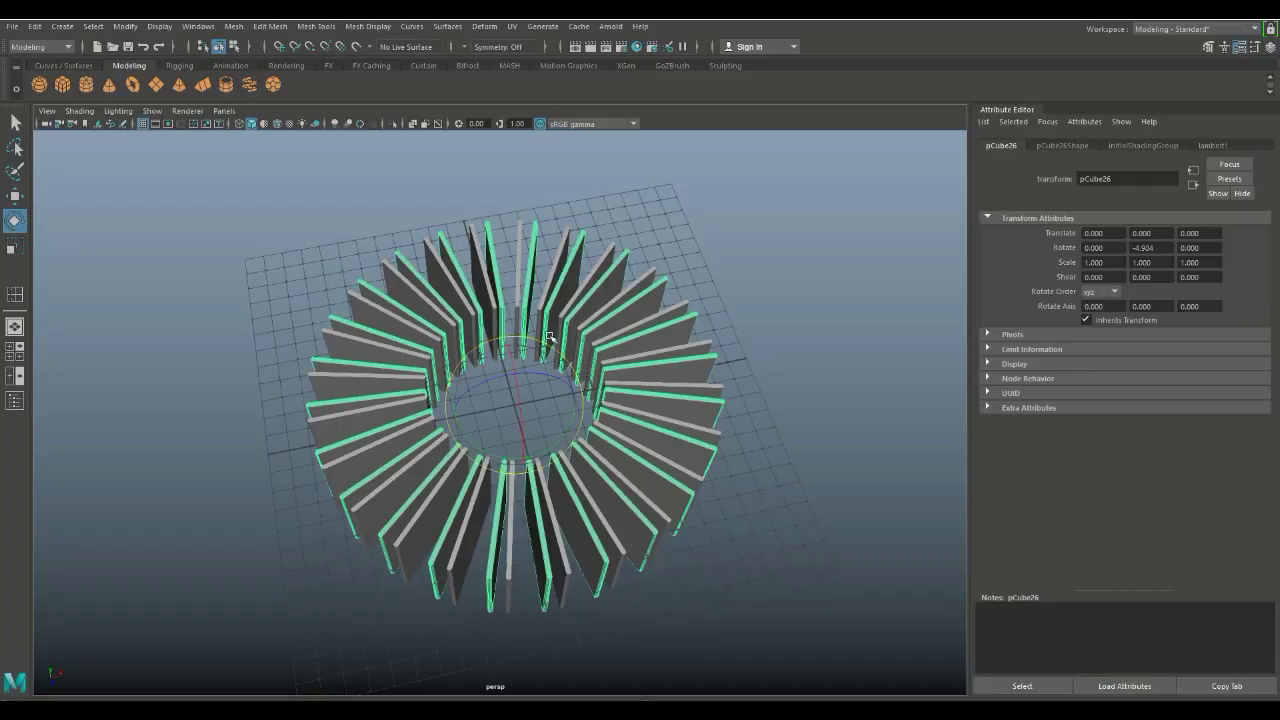
pyautogui.keyDown('shift'); pyautogui.click(595, 368); pyautogui.keyUp('shift')
pyautogui.click(15, 352)
pyautogui.press('space')
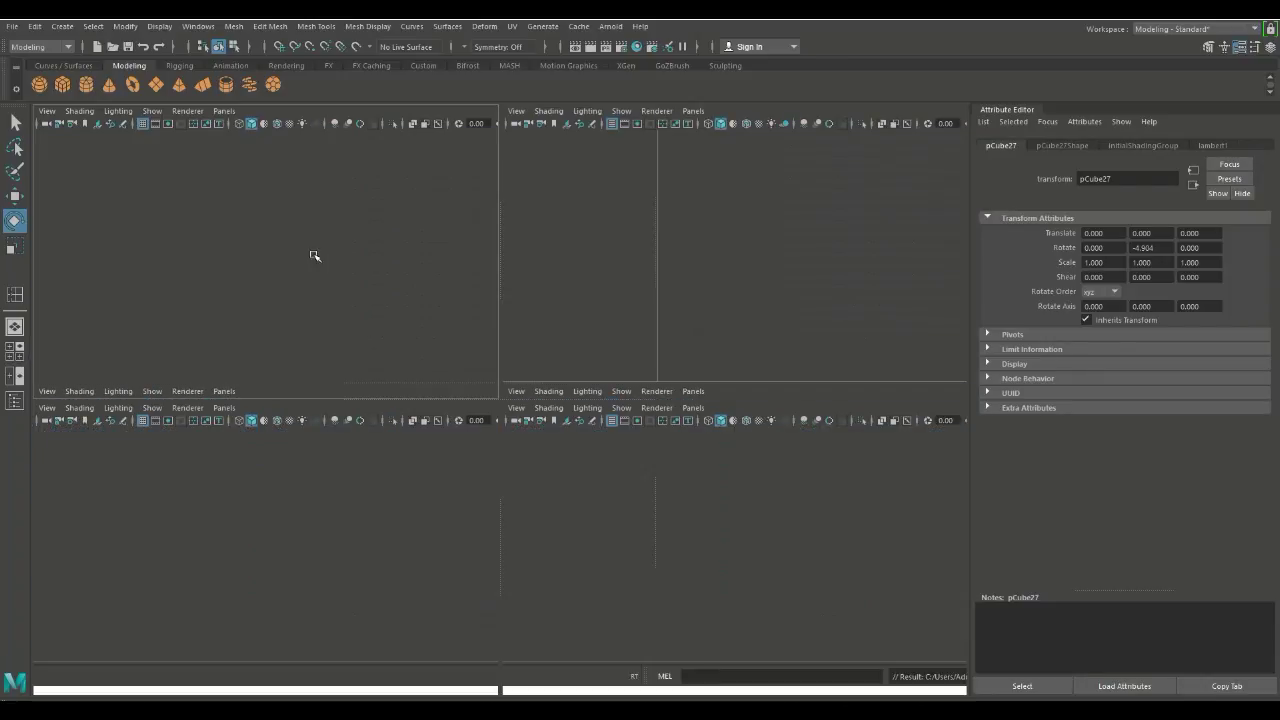
pyautogui.moveTo(500, 363); pyautogui.dragTo(528, 354)
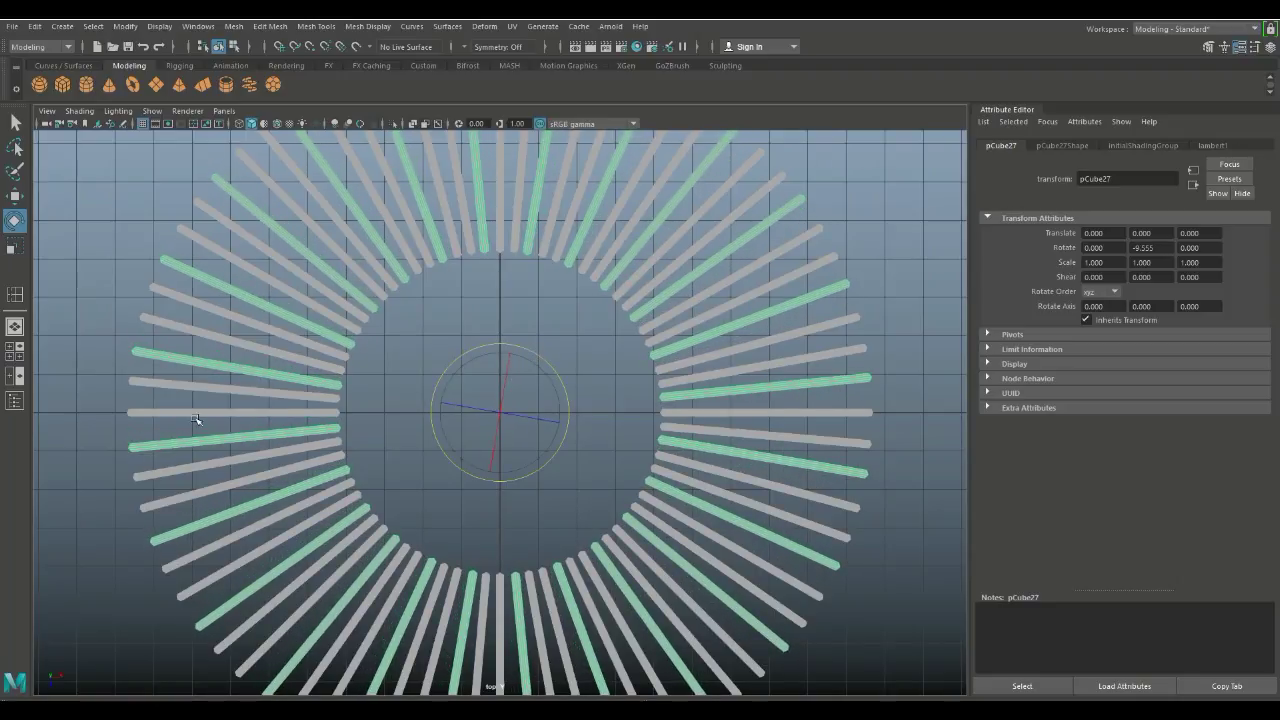
pyautogui.press('space')
pyautogui.press('space')
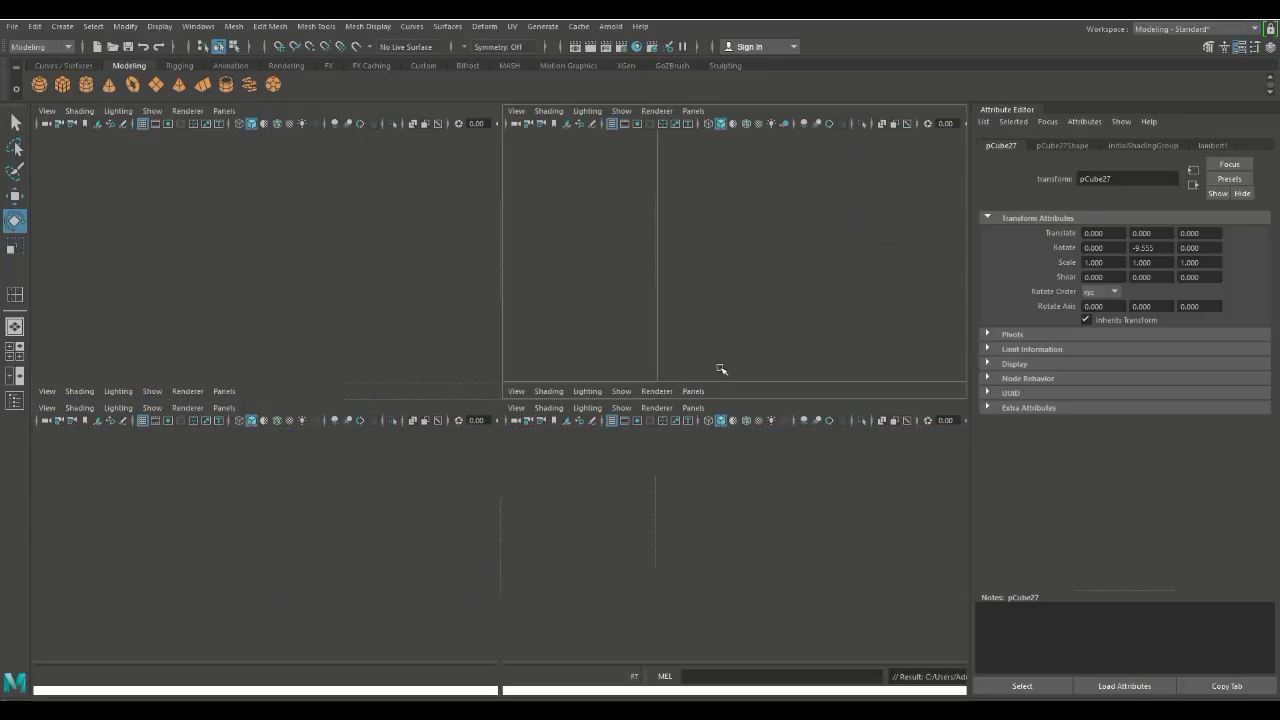
pyautogui.click(800, 327)
# Combine all three slab rings into one mesh and center its pivot, leaving nothing selected.
pyautogui.keyDown('alt'); pyautogui.moveTo(766, 354); pyautogui.dragTo(718, 459); pyautogui.keyUp('alt')
pyautogui.moveTo(322, 272); pyautogui.dragTo(715, 534)
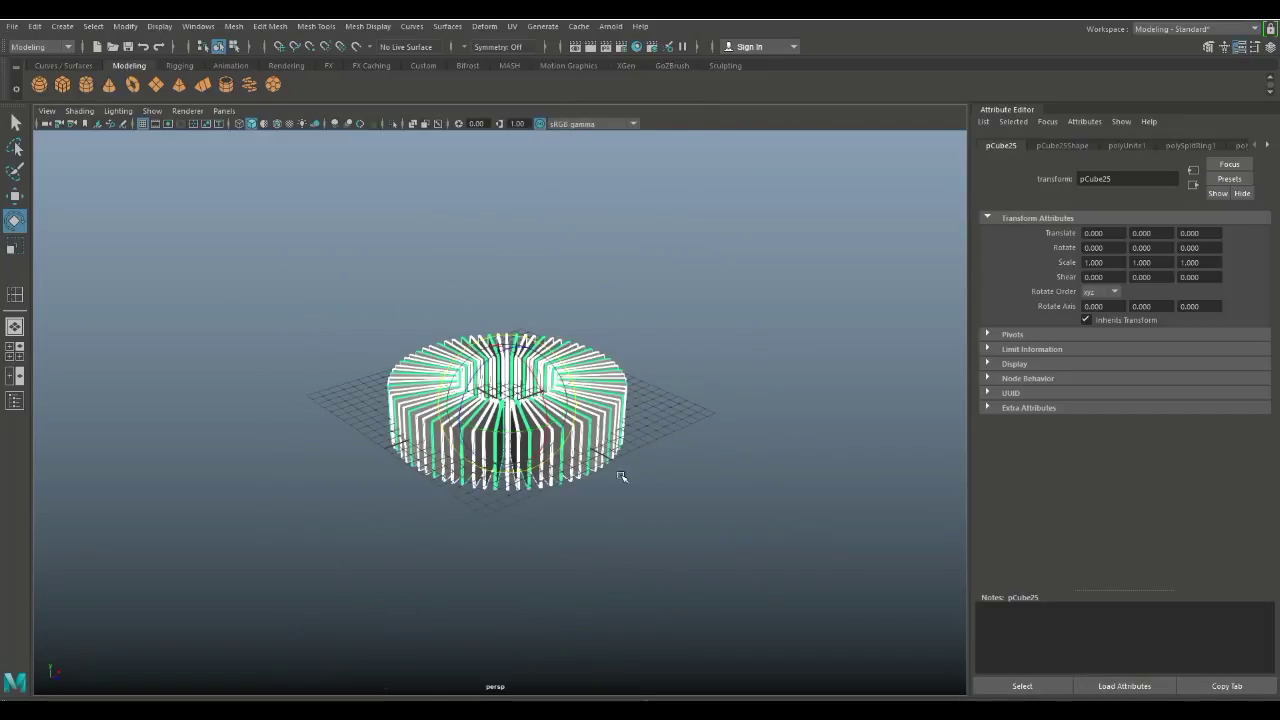
pyautogui.click(233, 27)
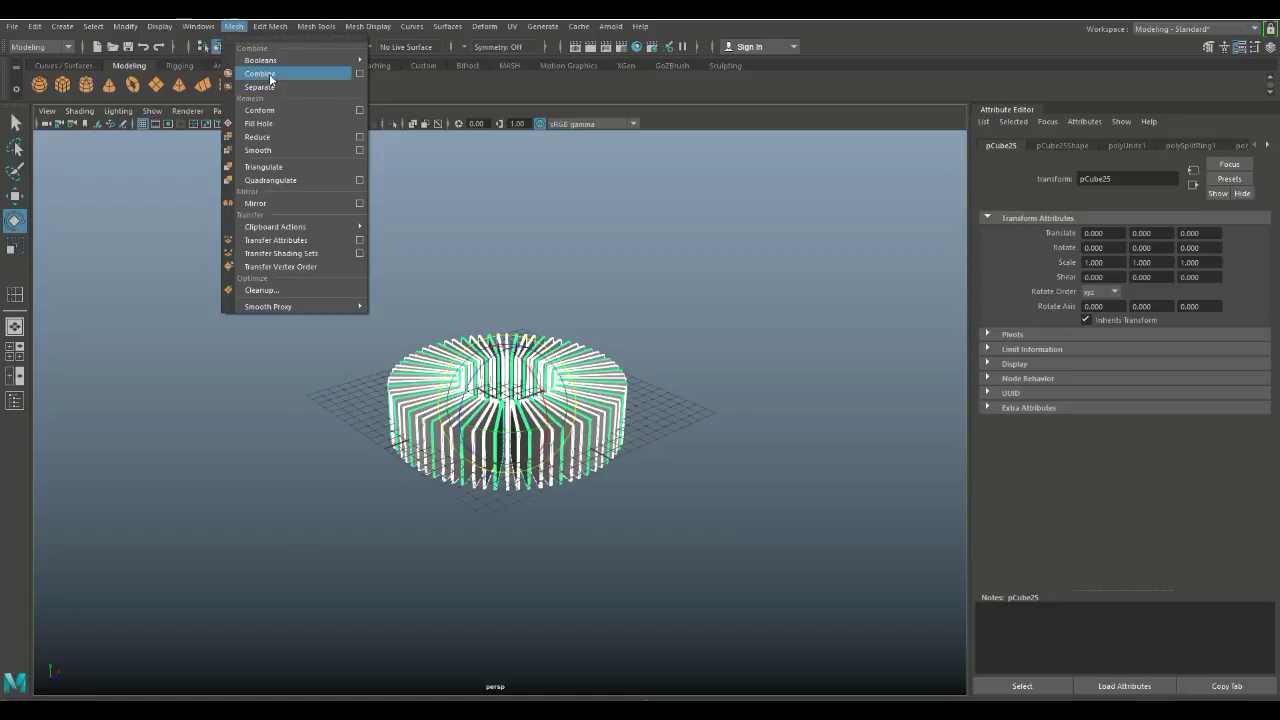
pyautogui.click(258, 86)
pyautogui.click(125, 27)
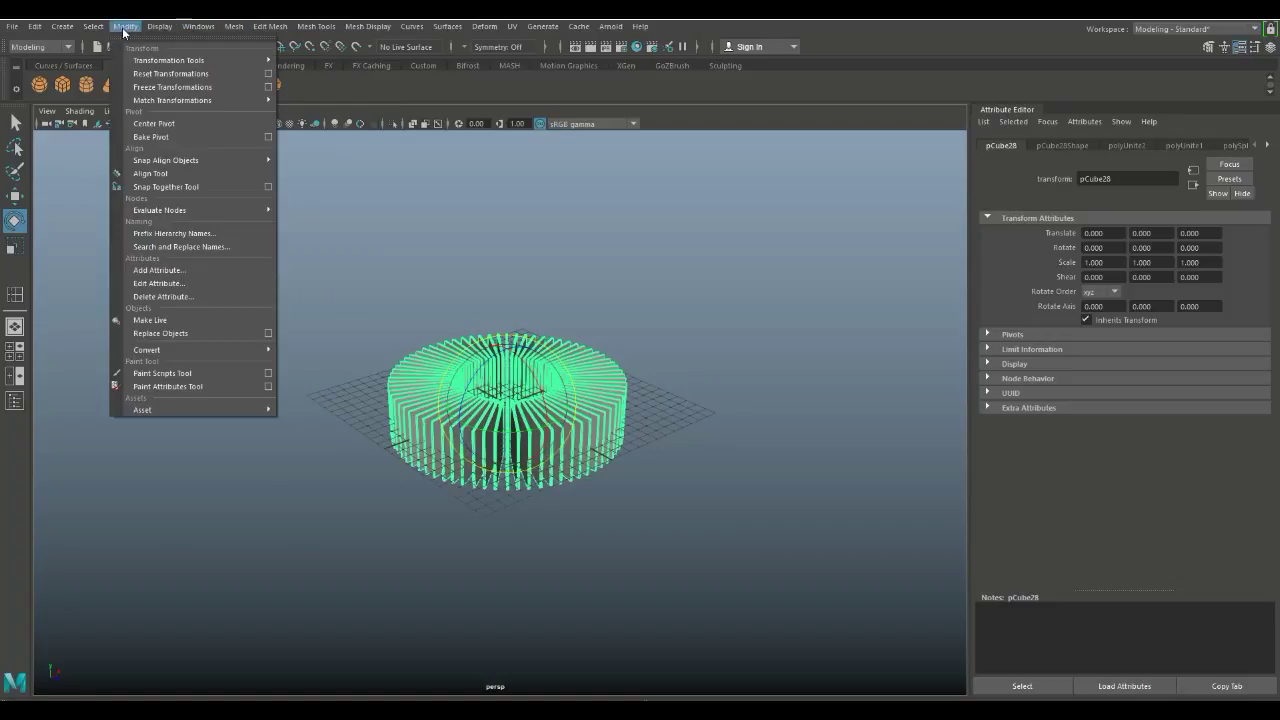
pyautogui.click(182, 132)
pyautogui.click(270, 545)
# Create a polygon pipe at the grid centre and raise it about 11.7 units along Y above the slab ring.
pyautogui.scroll(5, 400, 551)
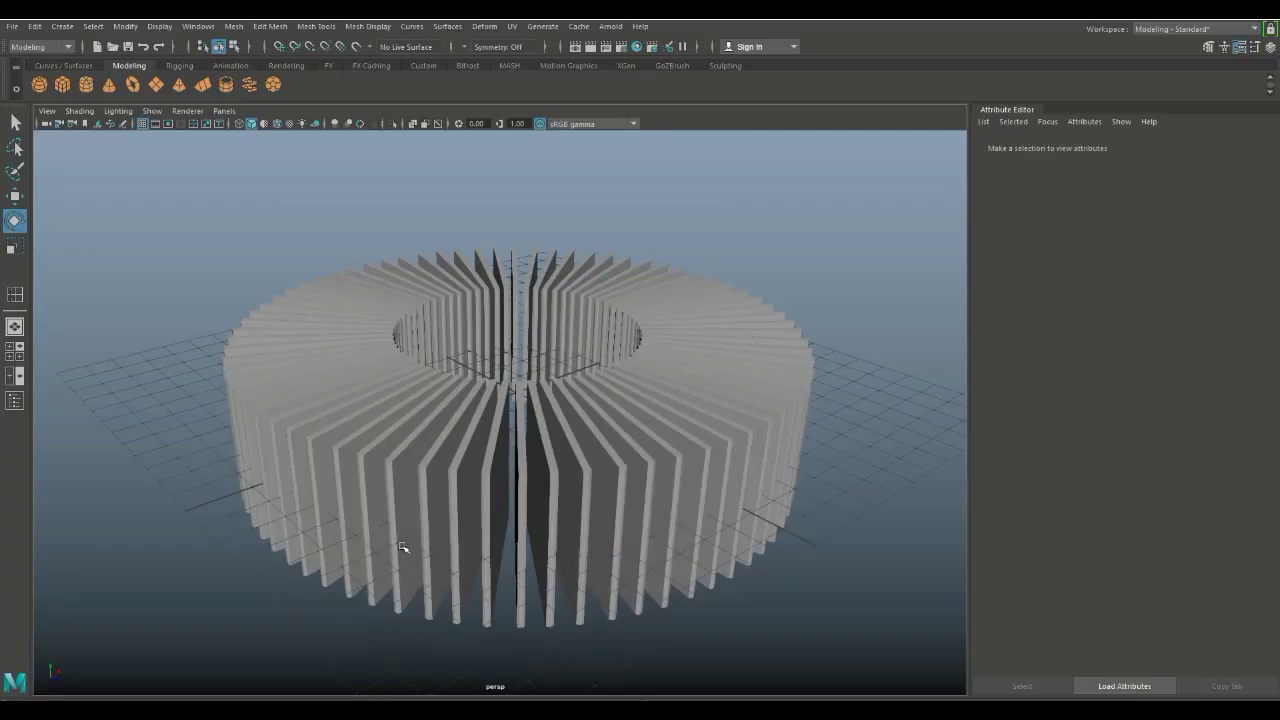
pyautogui.moveTo(400, 551)
pyautogui.keyDown('alt'); pyautogui.mouseDown()
pyautogui.moveTo(420, 565)
pyautogui.moveTo(370, 534)
pyautogui.moveTo(391, 571)
pyautogui.mouseUp(); pyautogui.keyUp('alt')
pyautogui.scroll(-3, 400, 560)
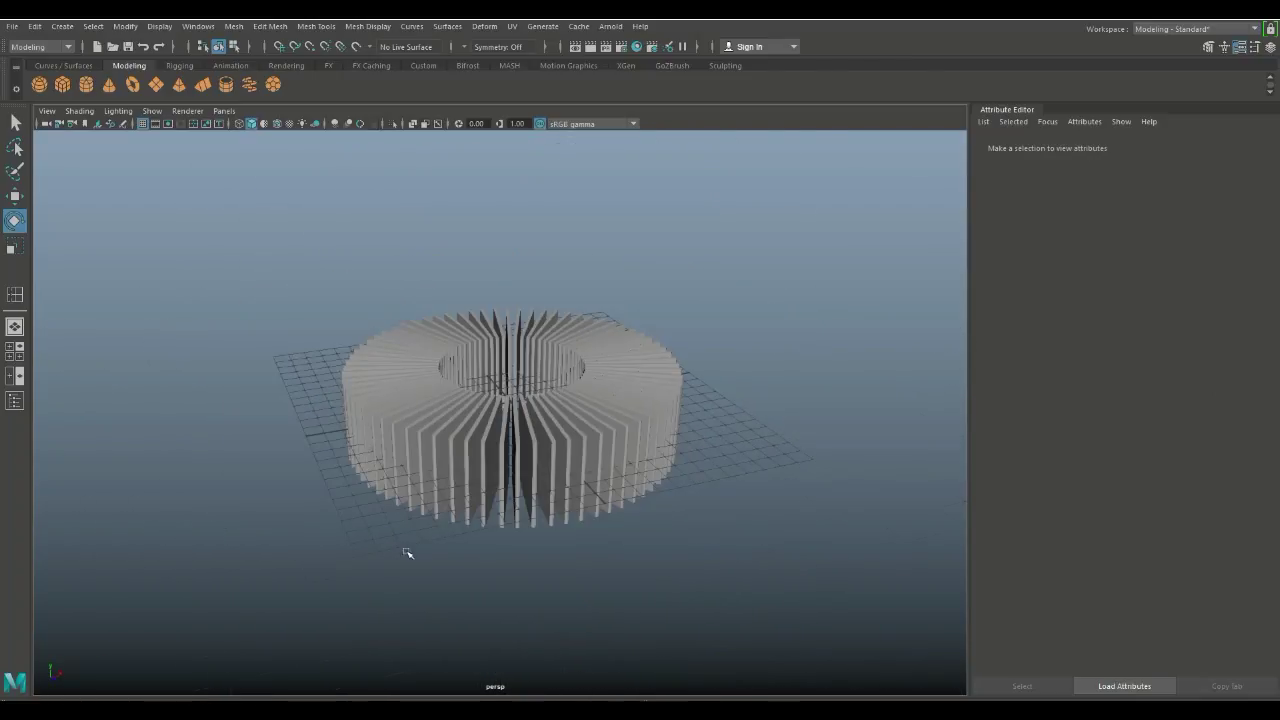
pyautogui.keyDown('alt'); pyautogui.moveTo(418, 516); pyautogui.dragTo(443, 541); pyautogui.keyUp('alt')
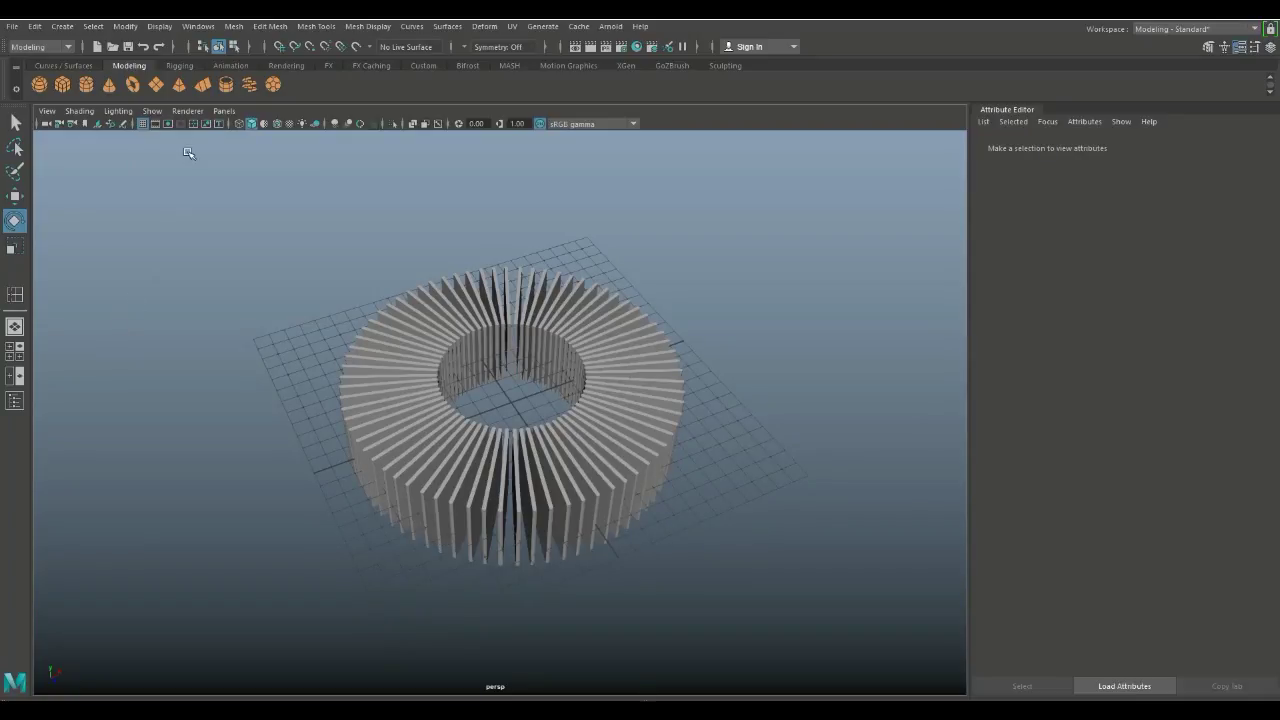
pyautogui.click(226, 85)
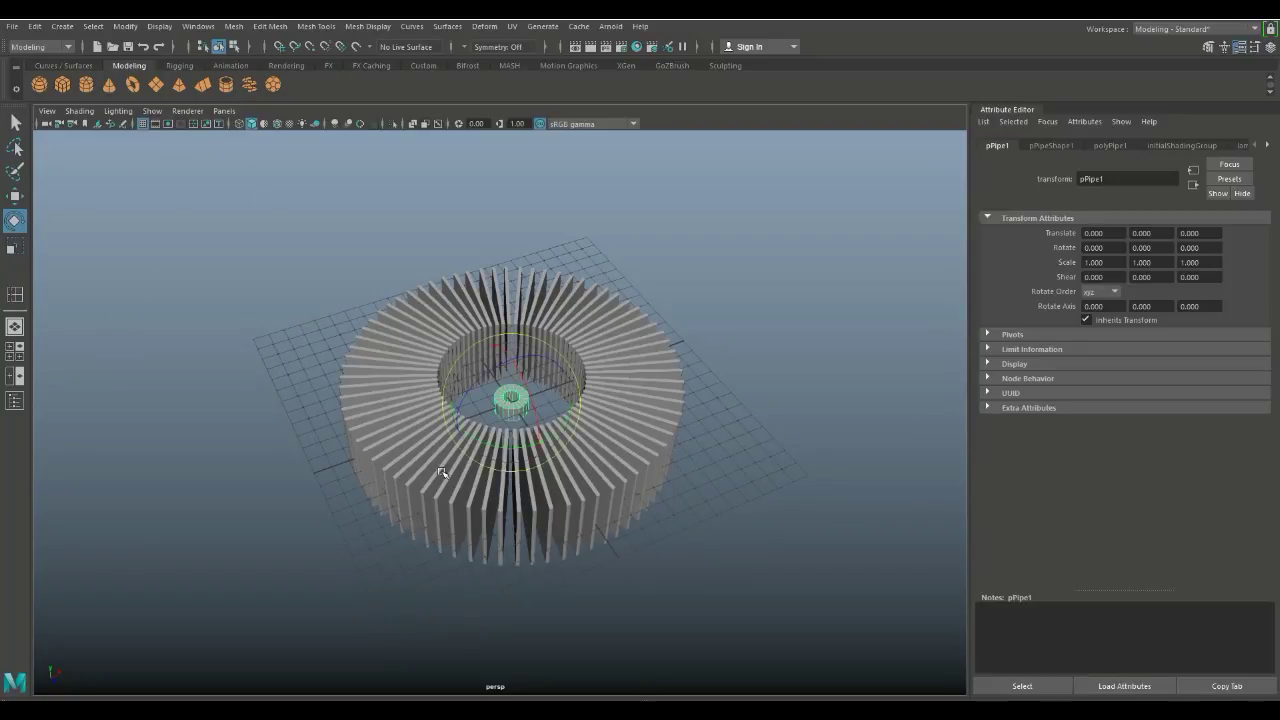
pyautogui.press('w')
pyautogui.moveTo(511, 356); pyautogui.dragTo(518, 178)
pyautogui.keyDown('alt'); pyautogui.moveTo(571, 336); pyautogui.dragTo(561, 311); pyautogui.keyUp('alt')
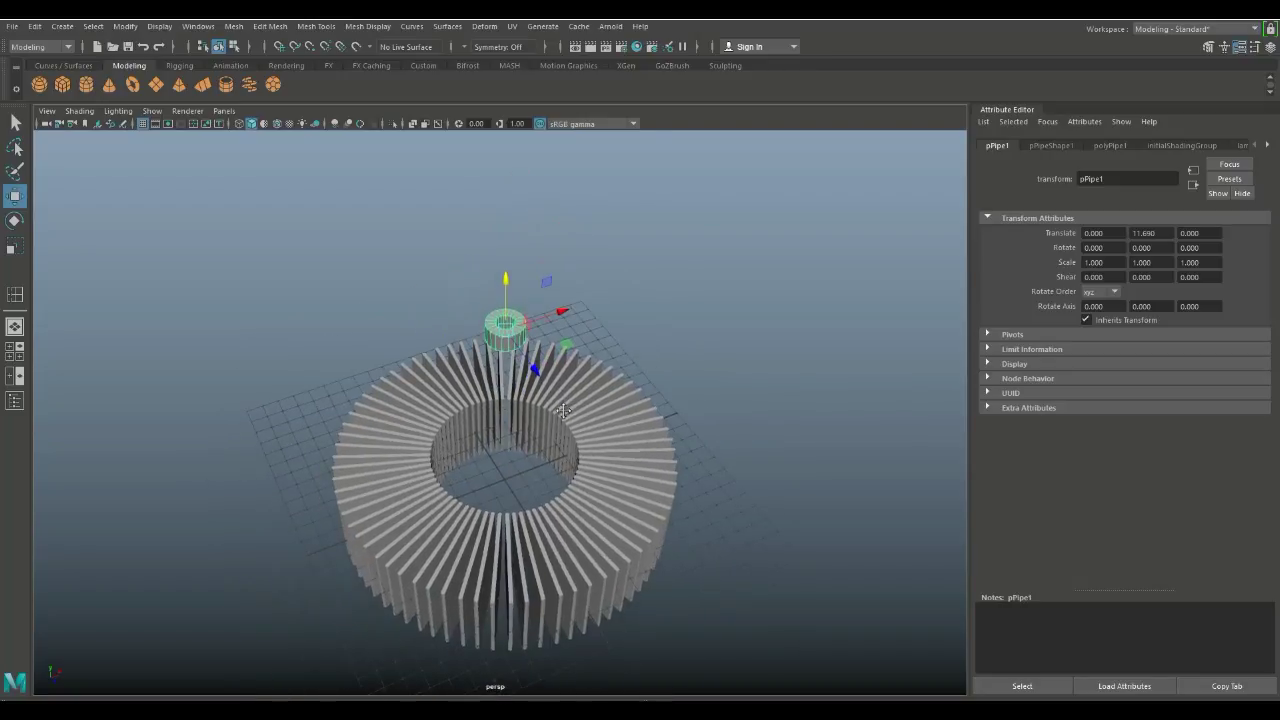
# Set the pipe's Subdivisions Axis to 60.
pyautogui.keyDown('alt'); pyautogui.moveTo(599, 421); pyautogui.dragTo(741, 395, button='right'); pyautogui.keyUp('alt')
pyautogui.click(1113, 145)
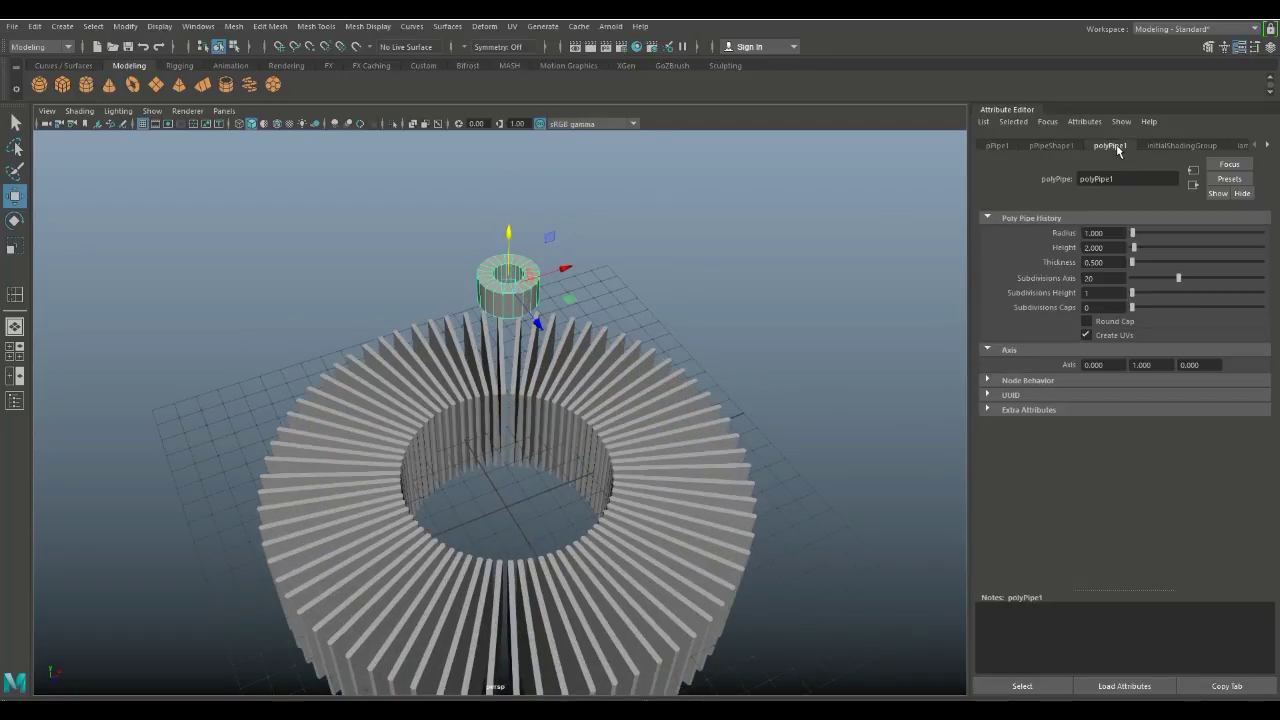
pyautogui.click(1100, 278)
pyautogui.write('60')
pyautogui.press('Return')
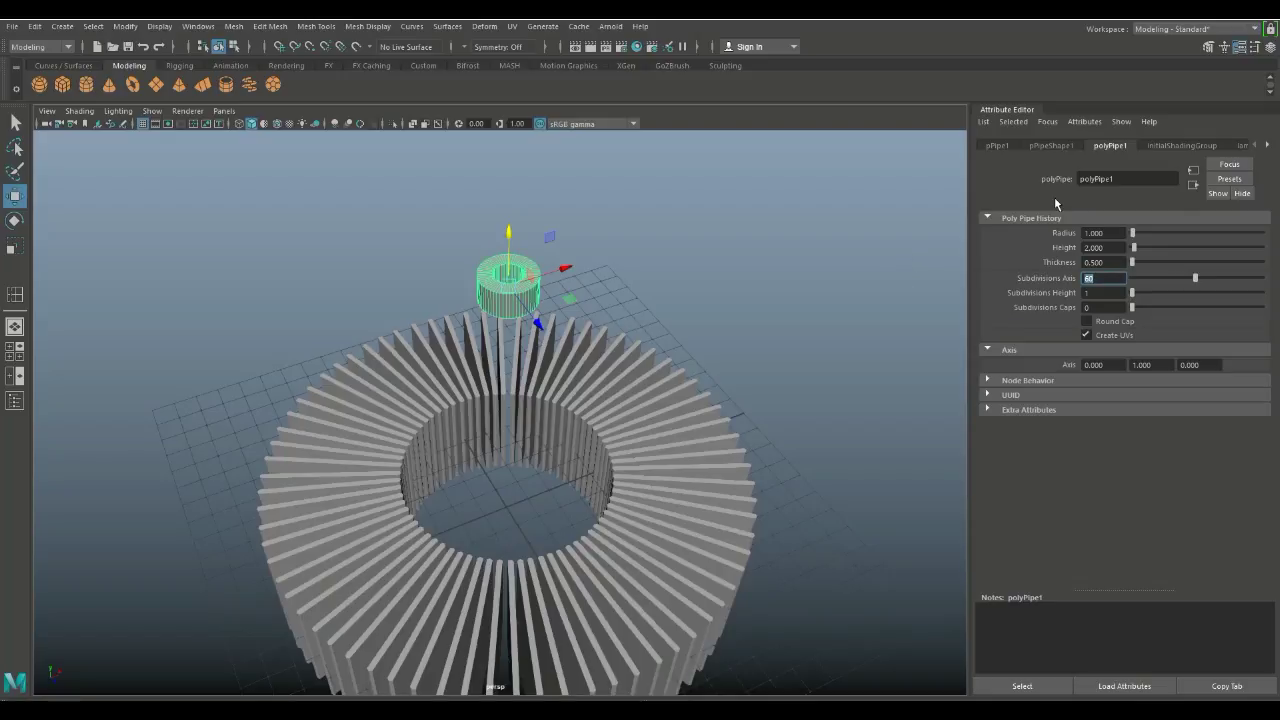
# Delete the pipe's side and bottom faces, keeping only the flat top ring, and return to object mode.
pyautogui.keyDown('alt'); pyautogui.moveTo(651, 197); pyautogui.dragTo(620, 374); pyautogui.keyUp('alt')
pyautogui.press('f')
pyautogui.moveTo(588, 400); pyautogui.dragTo(593, 362, button='right')
pyautogui.keyDown('alt'); pyautogui.moveTo(614, 478); pyautogui.dragTo(323, 437); pyautogui.keyUp('alt')
pyautogui.moveTo(178, 387); pyautogui.dragTo(823, 600)
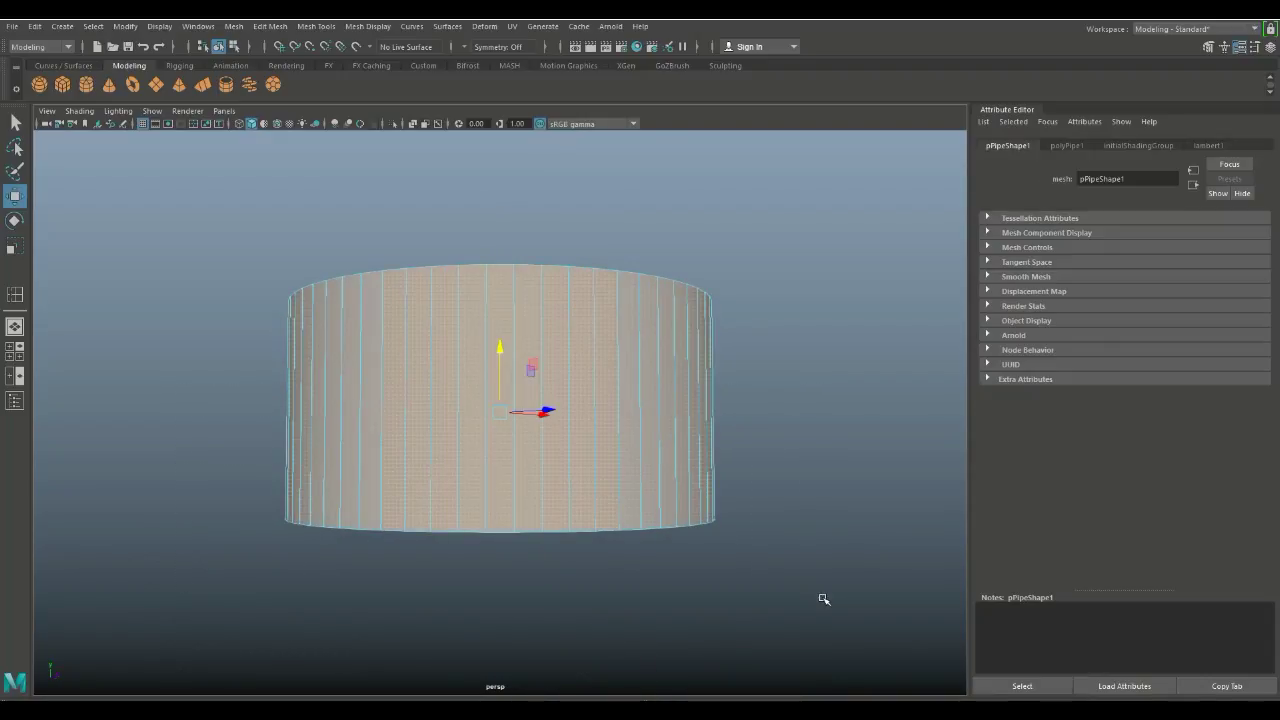
pyautogui.press('Delete')
pyautogui.keyDown('alt'); pyautogui.moveTo(768, 438); pyautogui.dragTo(749, 474); pyautogui.keyUp('alt')
pyautogui.moveTo(669, 299); pyautogui.dragTo(714, 286, button='right')
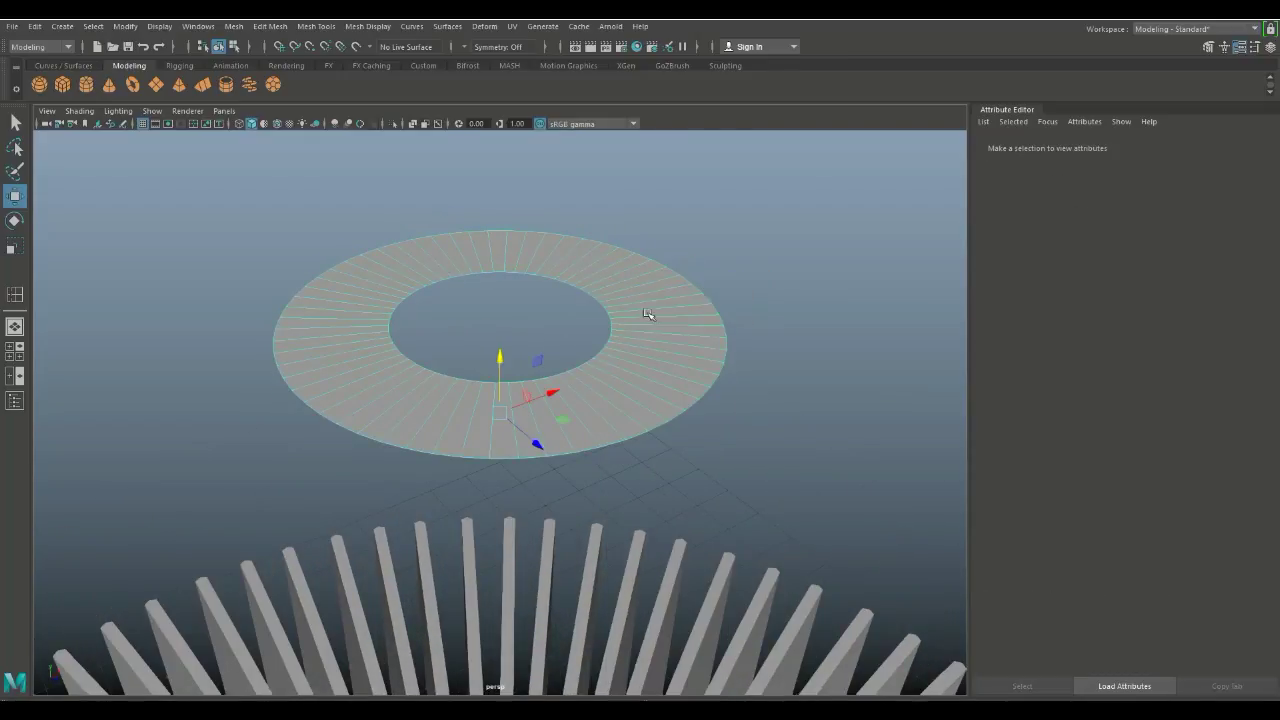
# Lower the flat ring towards the slab ring and scale it up uniformly.
pyautogui.scroll(-6, 646, 337)
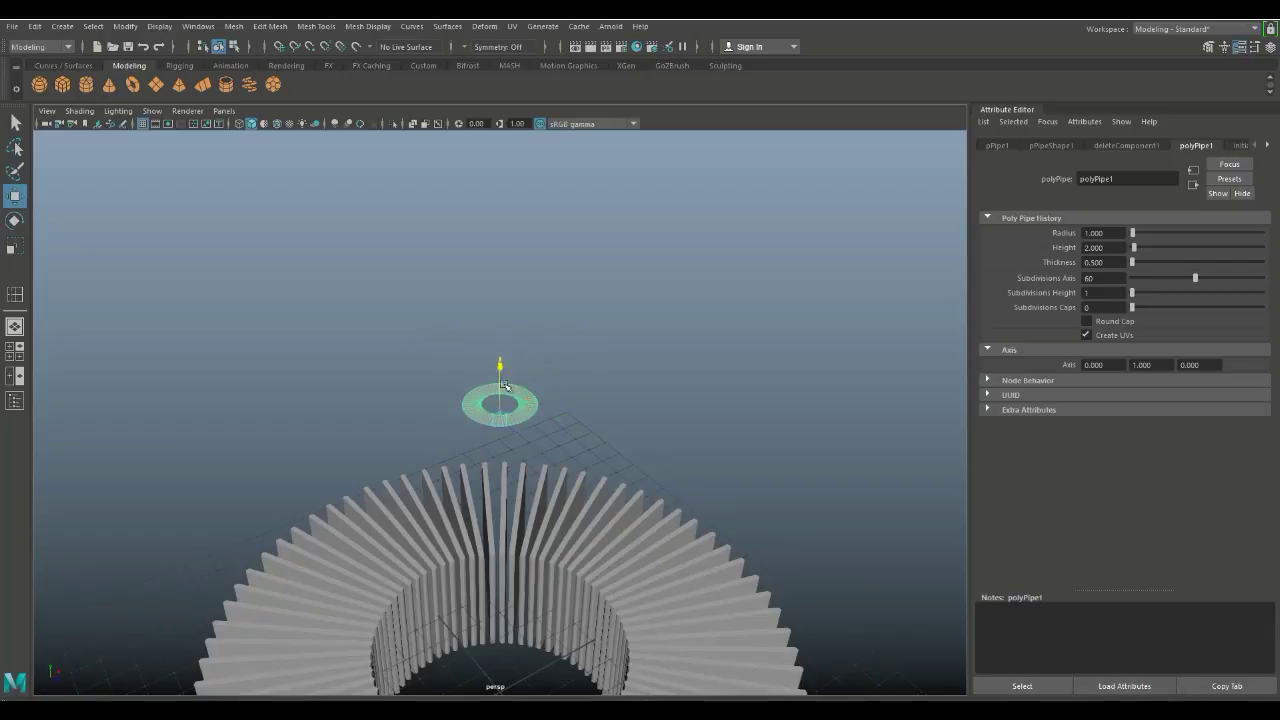
pyautogui.moveTo(500, 360); pyautogui.dragTo(780, 664)
pyautogui.press('r')
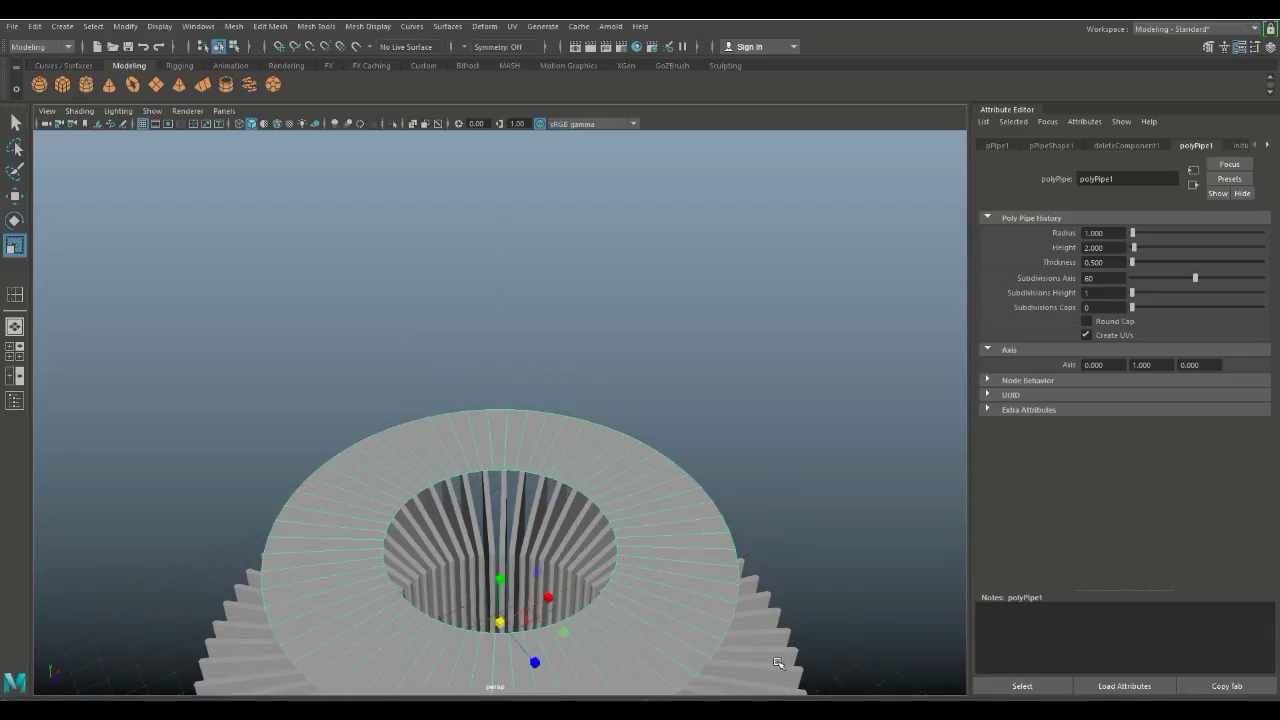
# Enlarge the flat ring in a wireframe top view until its outer edge lies slightly beyond the slabs' outer ends.
pyautogui.click(14, 354)
pyautogui.press('space')
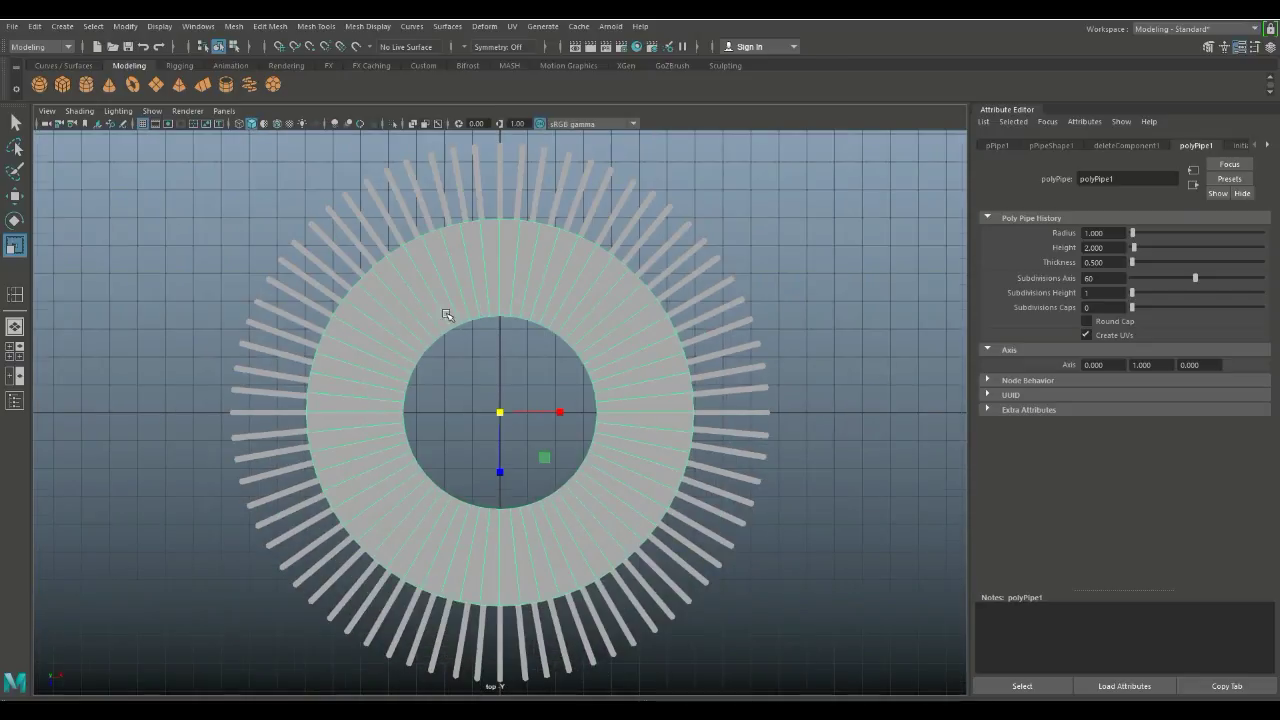
pyautogui.scroll(-2, 447, 315)
pyautogui.press('4')
pyautogui.scroll(2, 545, 415)
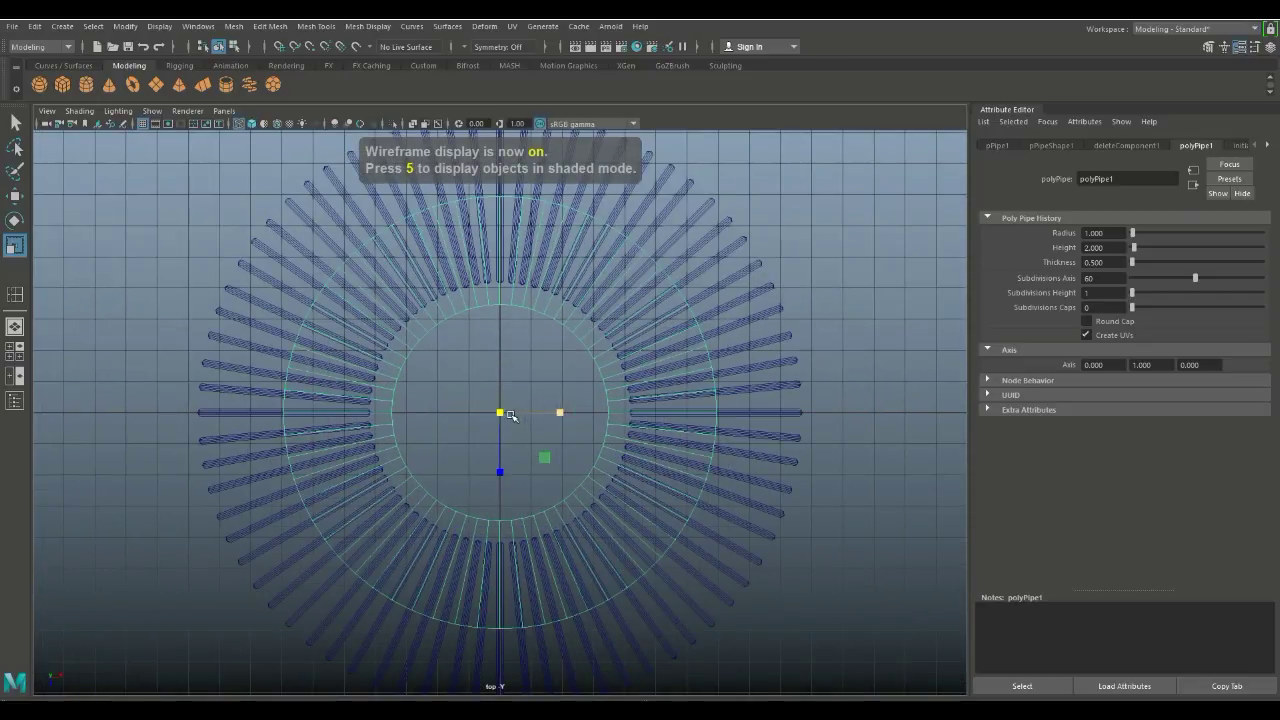
pyautogui.moveTo(557, 425); pyautogui.dragTo(651, 434, button='middle')
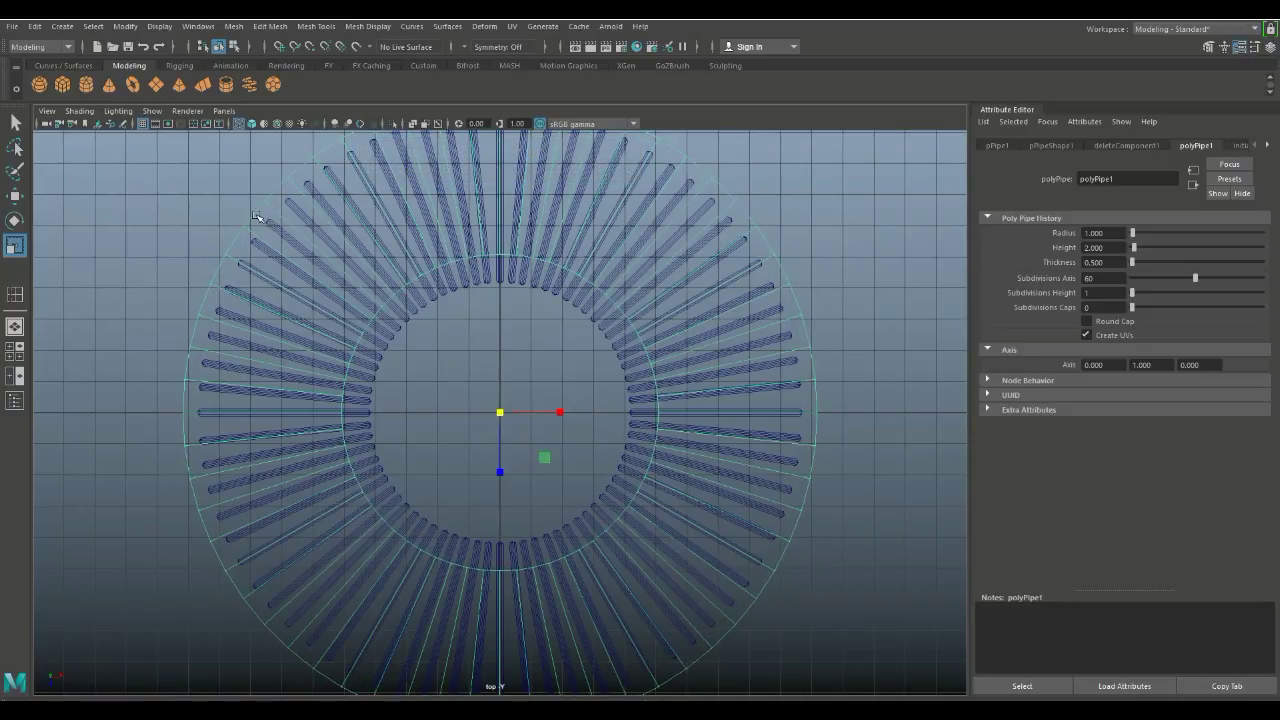
pyautogui.moveTo(449, 268); pyautogui.dragTo(443, 229, button='right')
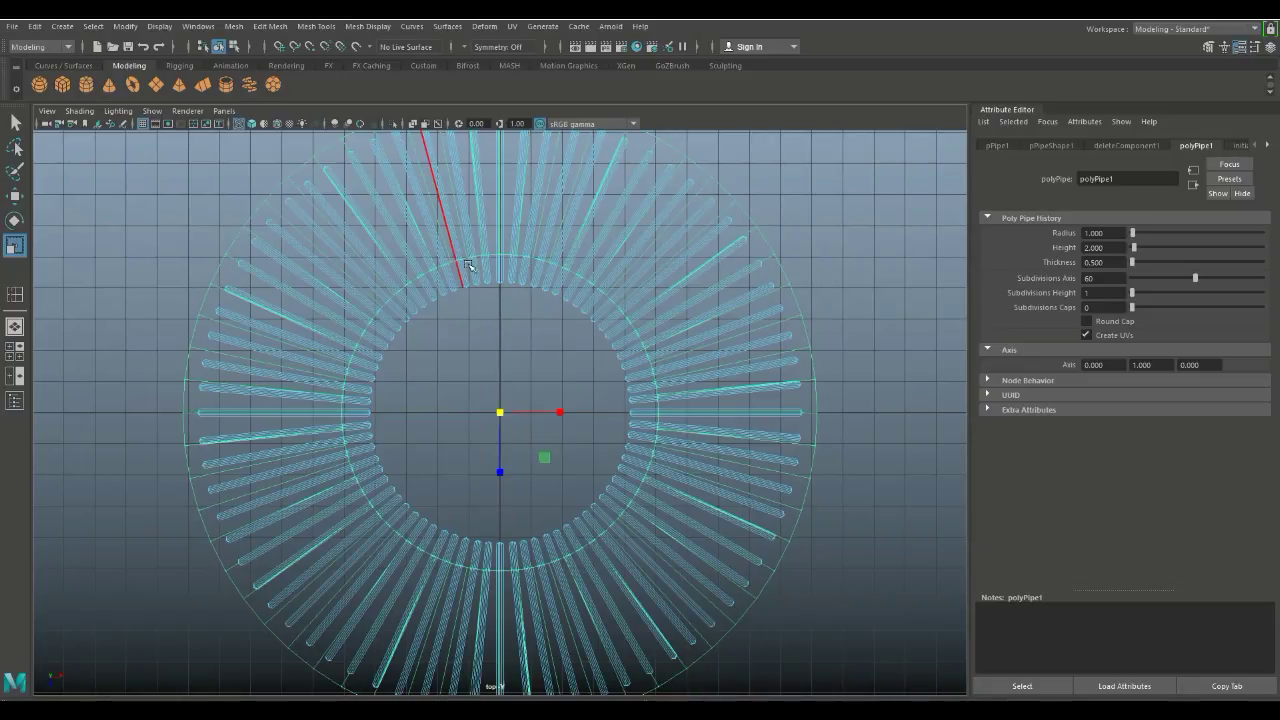
pyautogui.click(157, 298)
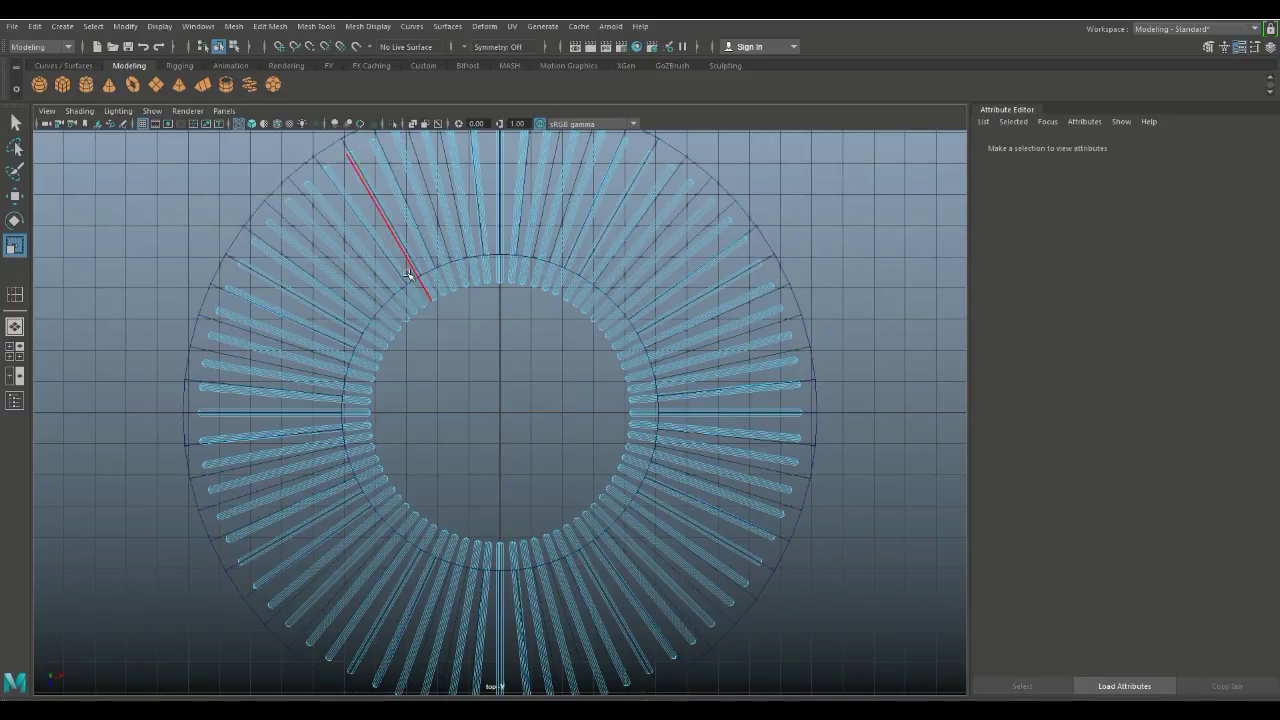
pyautogui.moveTo(275, 184); pyautogui.dragTo(265, 160, button='right')
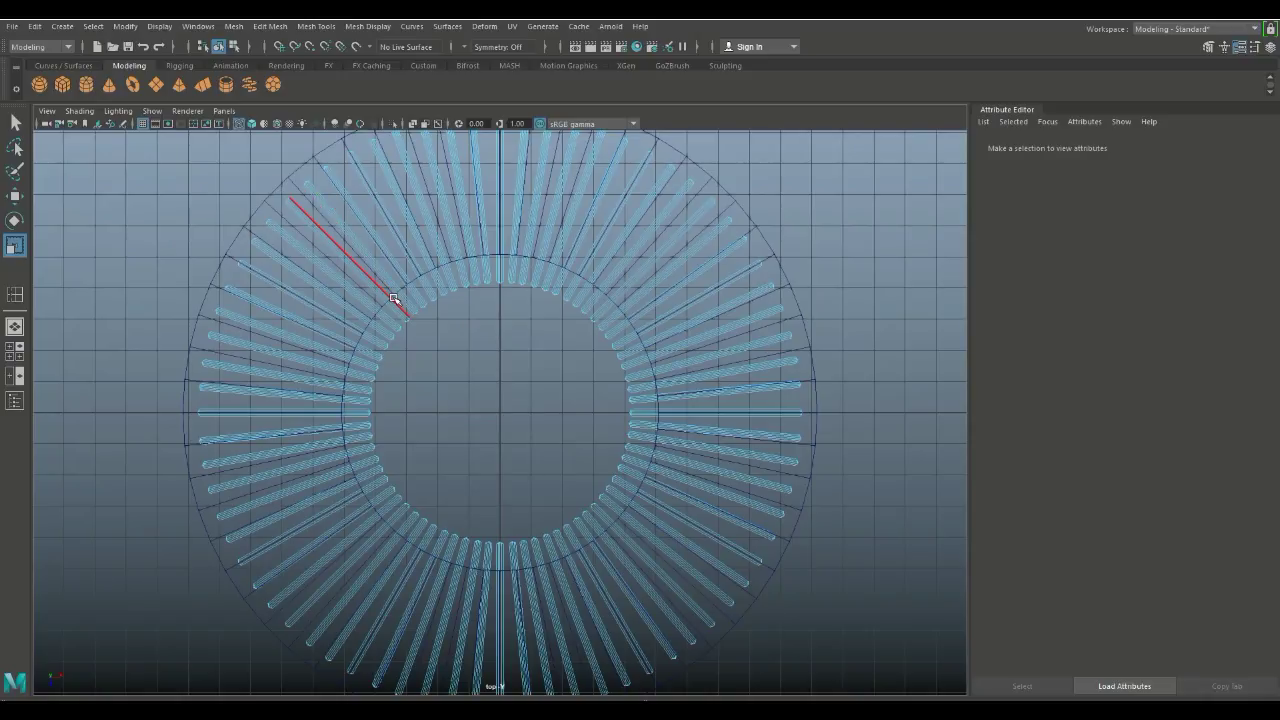
# Scale the flat ring's inner border edge loop down until it lies slightly inside the slabs' inner ends.
pyautogui.scroll(3, 480, 289)
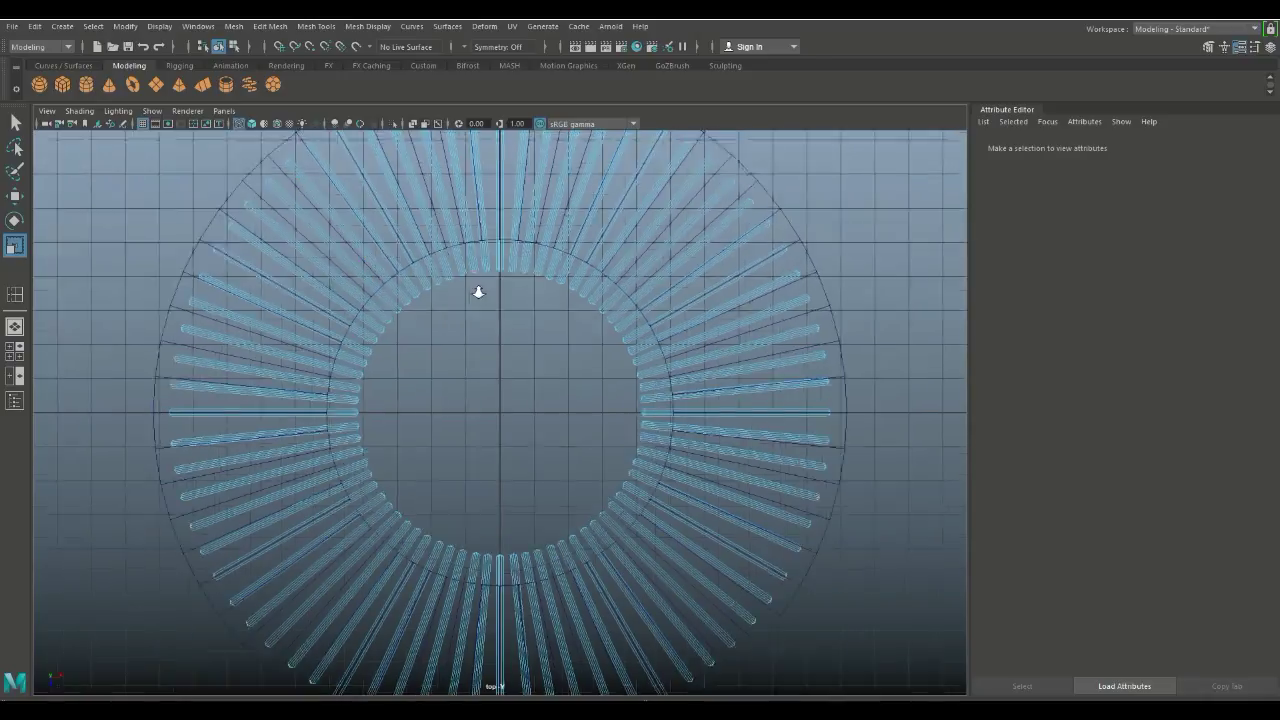
pyautogui.scroll(8, 477, 374)
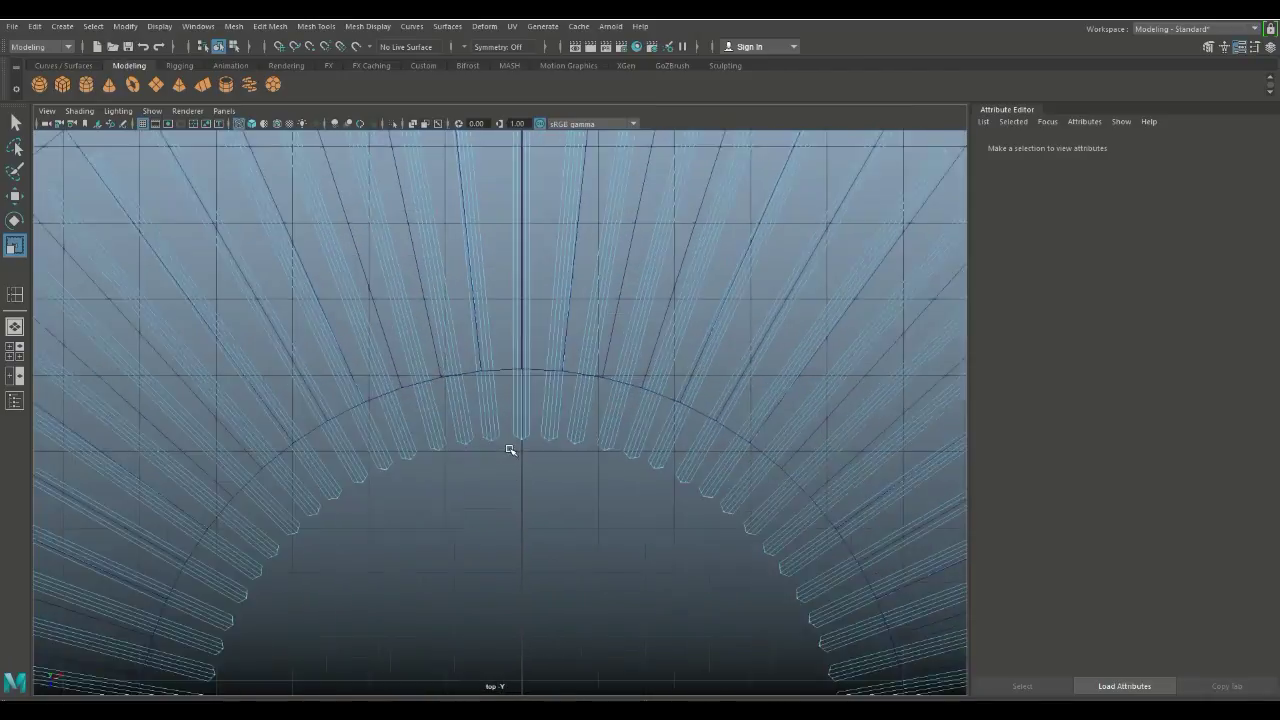
pyautogui.scroll(2, 510, 427)
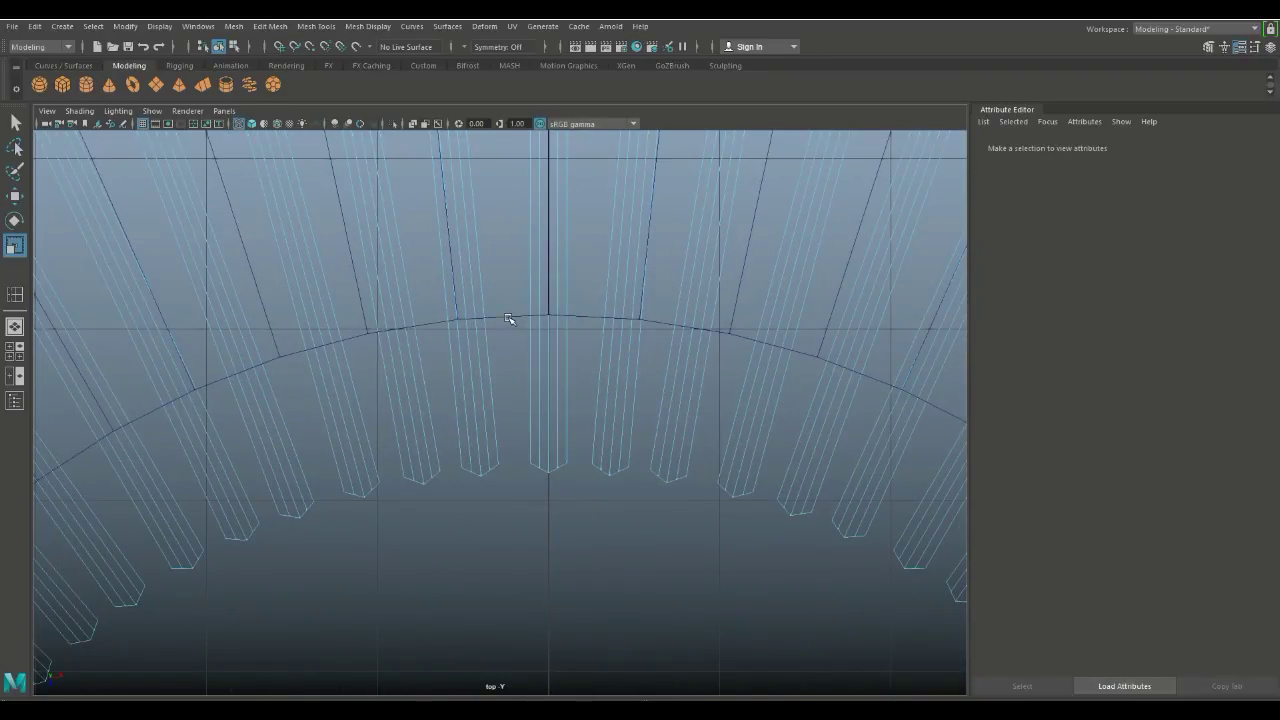
pyautogui.click(509, 318)
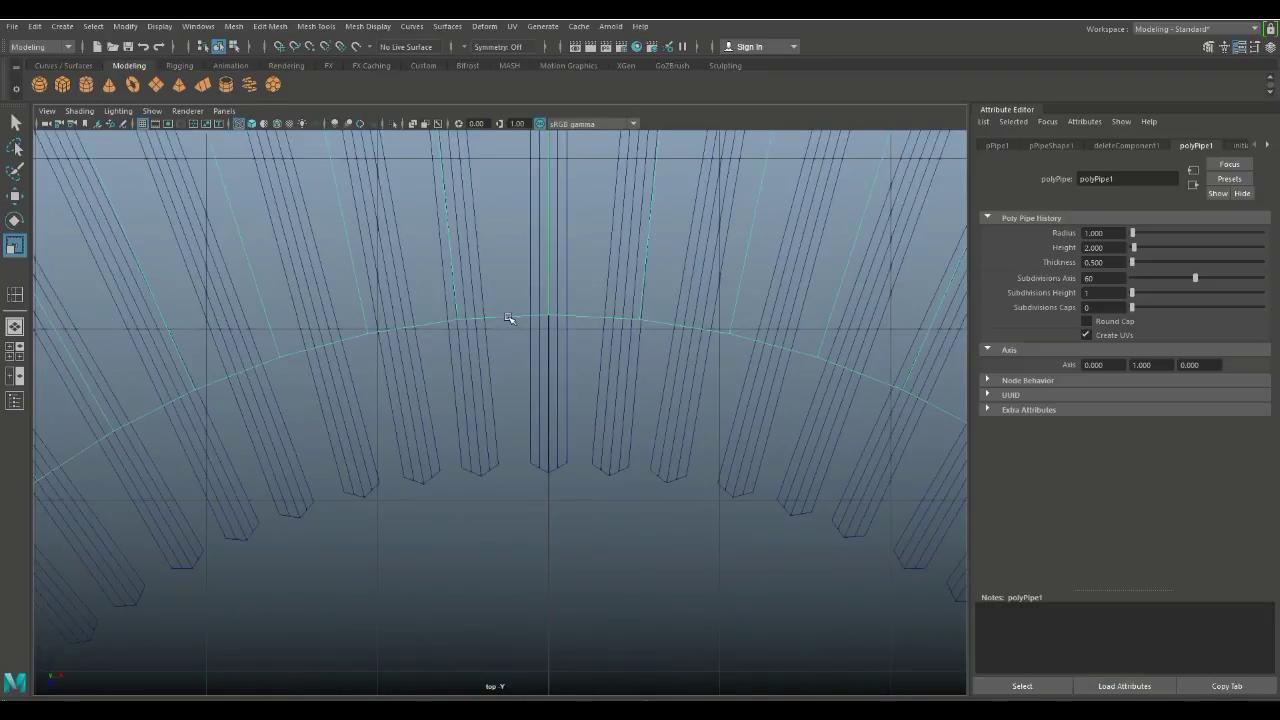
pyautogui.moveTo(509, 318); pyautogui.dragTo(510, 302, button='right')
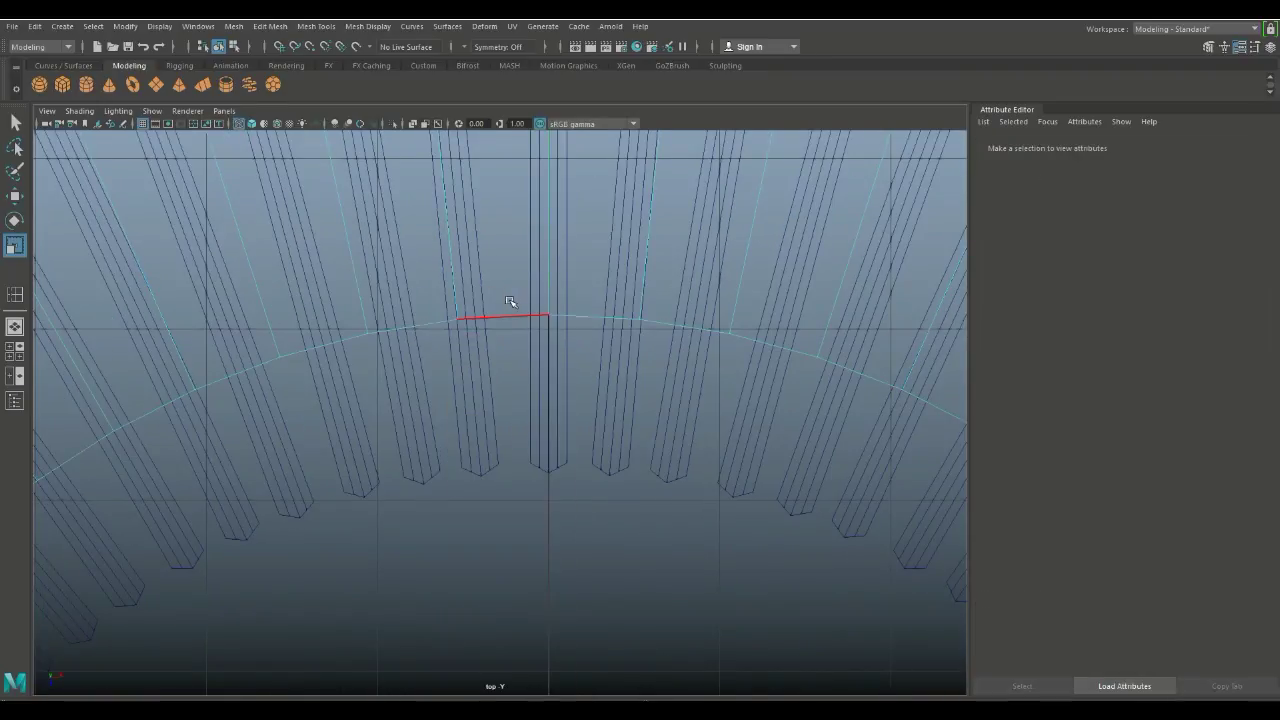
pyautogui.click(430, 320)
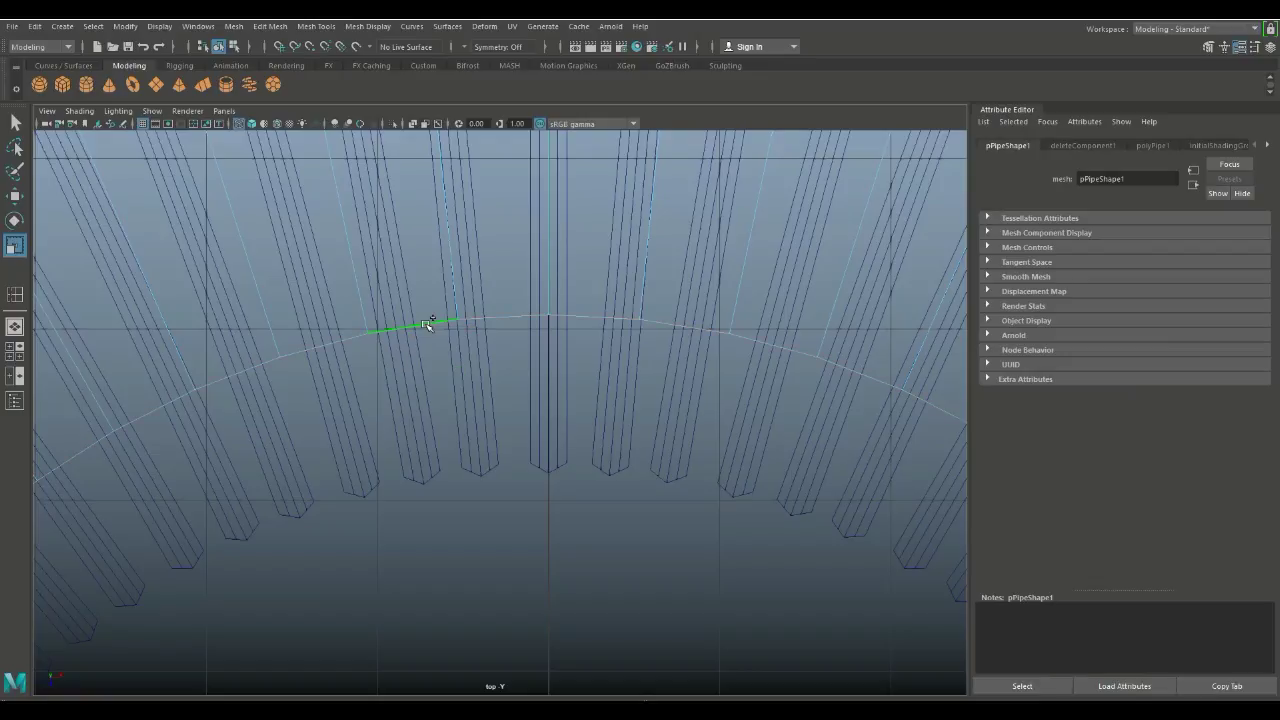
pyautogui.scroll(-5, 428, 322)
pyautogui.scroll(-3, 426, 355)
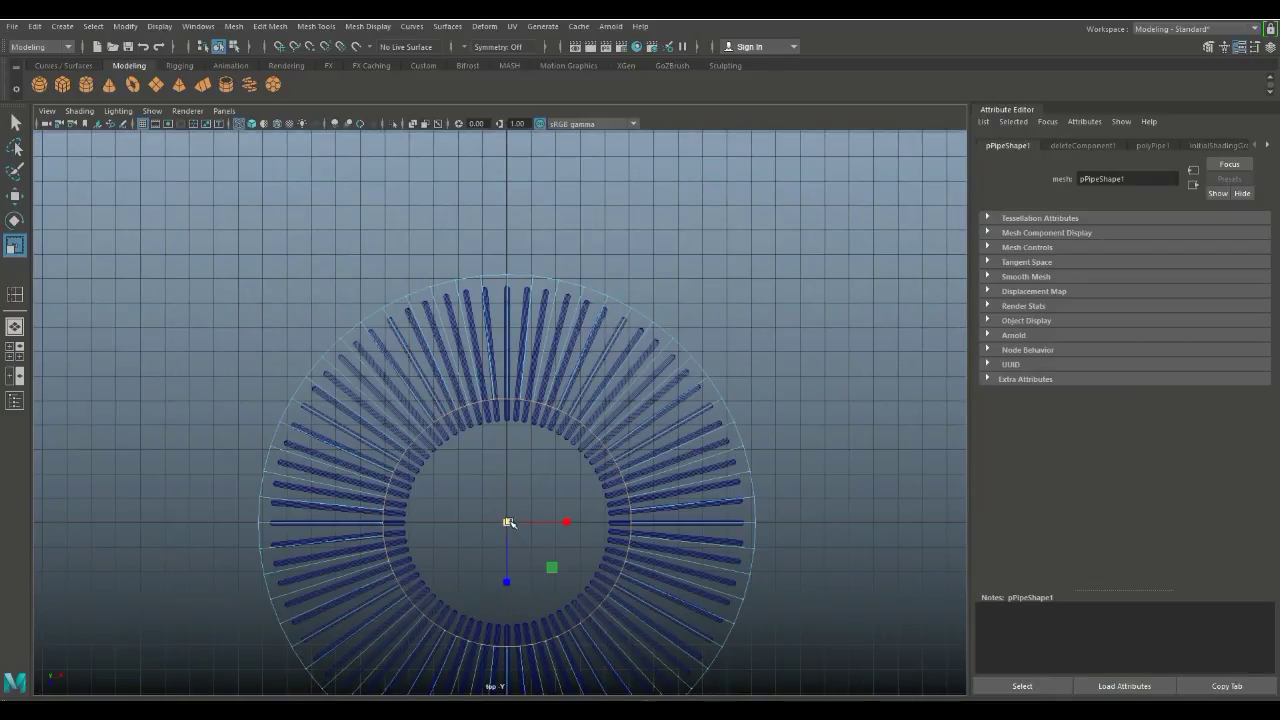
pyautogui.moveTo(508, 522); pyautogui.dragTo(460, 540)
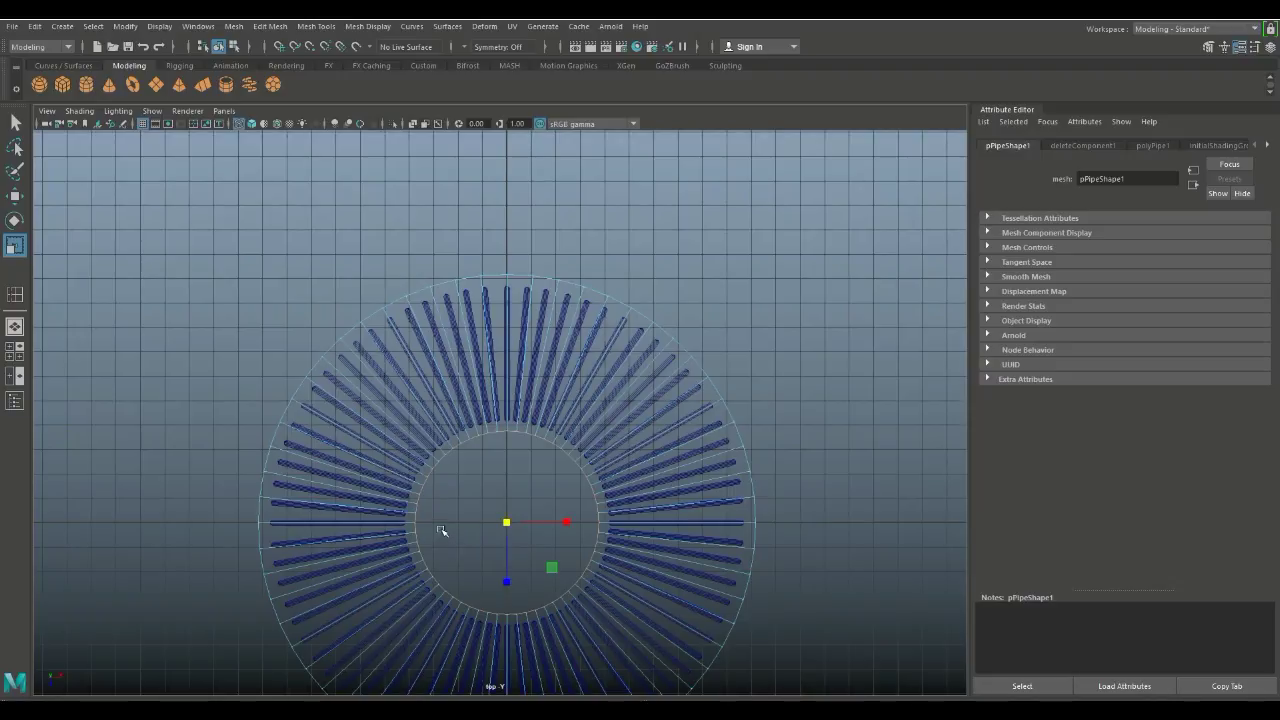
# Insert individual edge loops around the flat ring: one near each border and two closely spaced pairs between them.
pyautogui.click(315, 27)
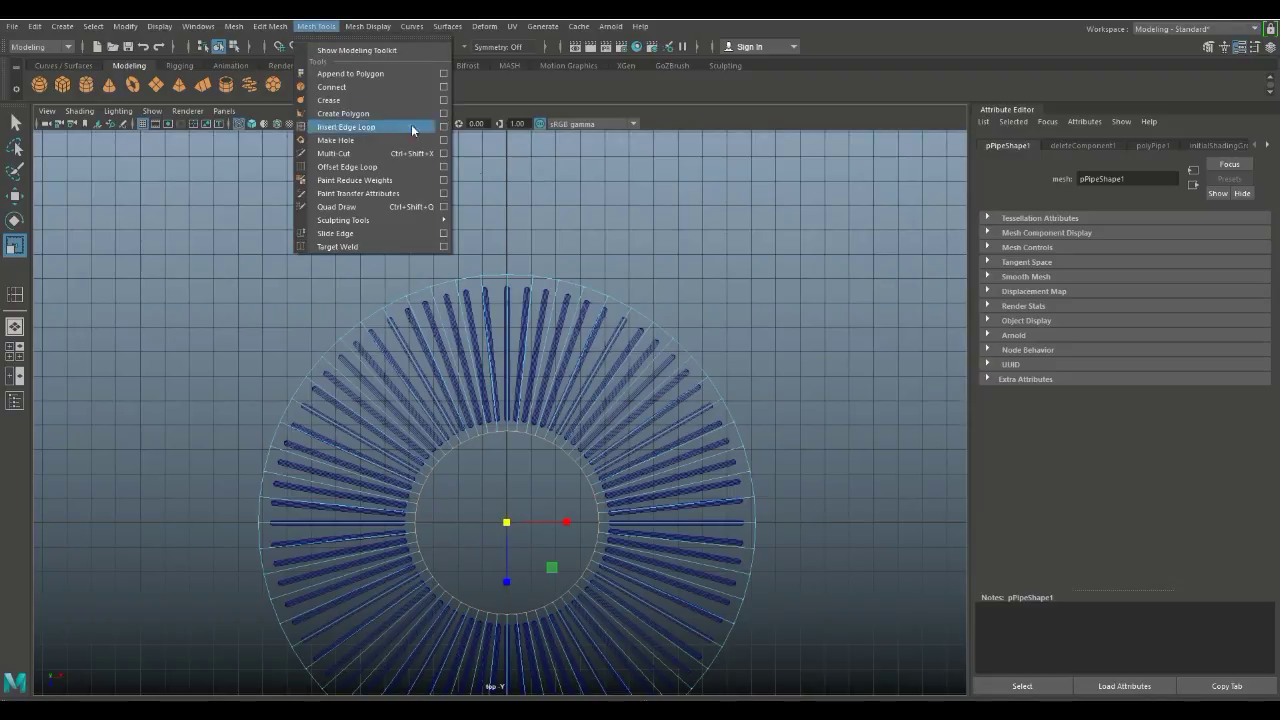
pyautogui.click(443, 127)
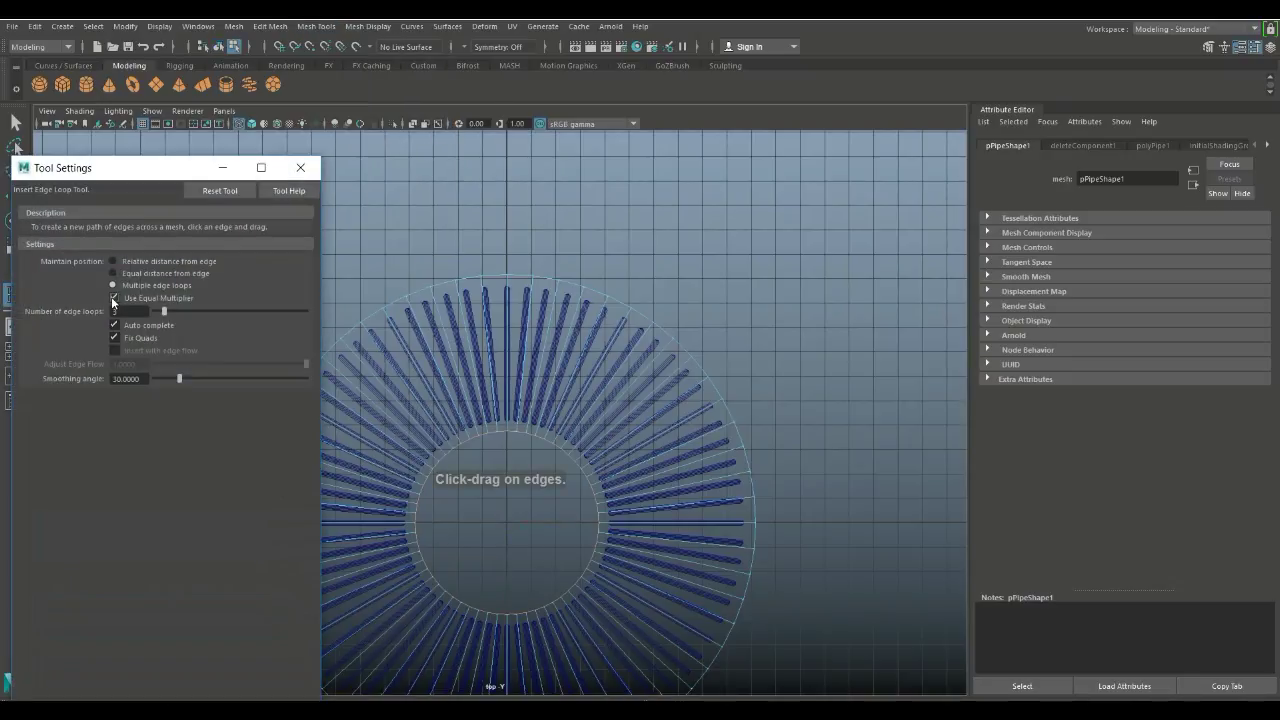
pyautogui.click(113, 285)
pyautogui.click(300, 167)
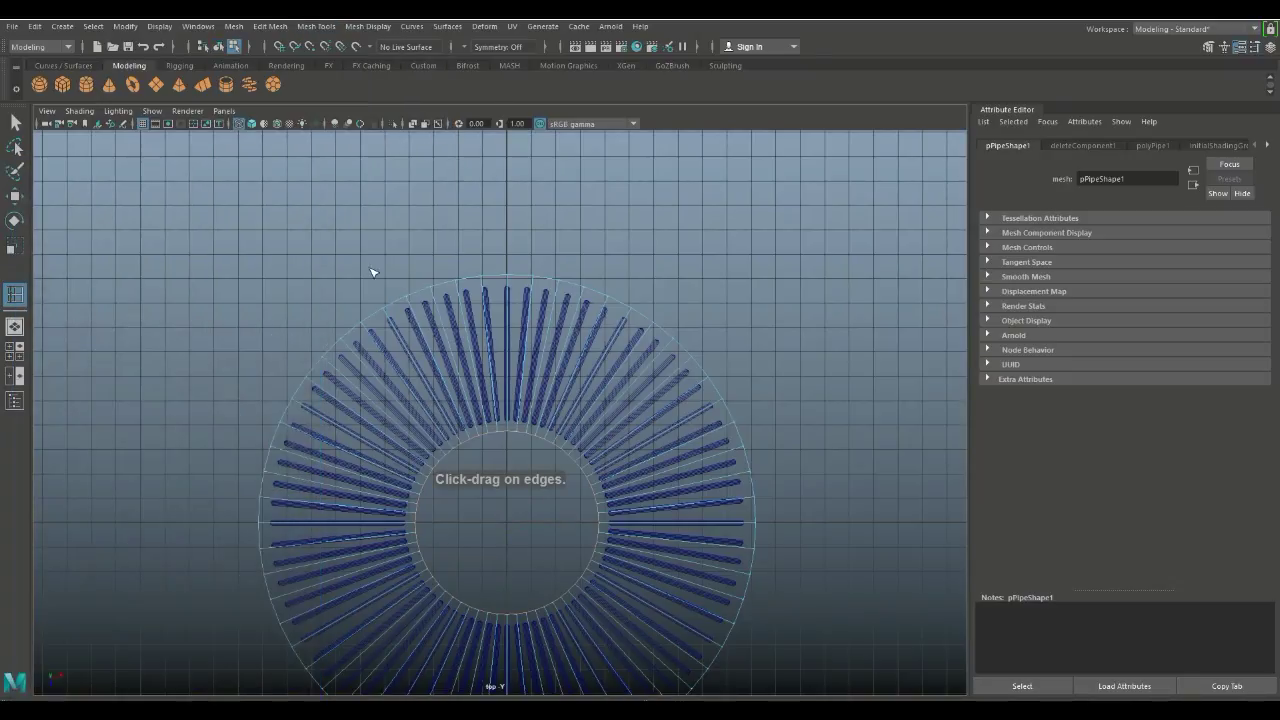
pyautogui.scroll(3, 352, 262)
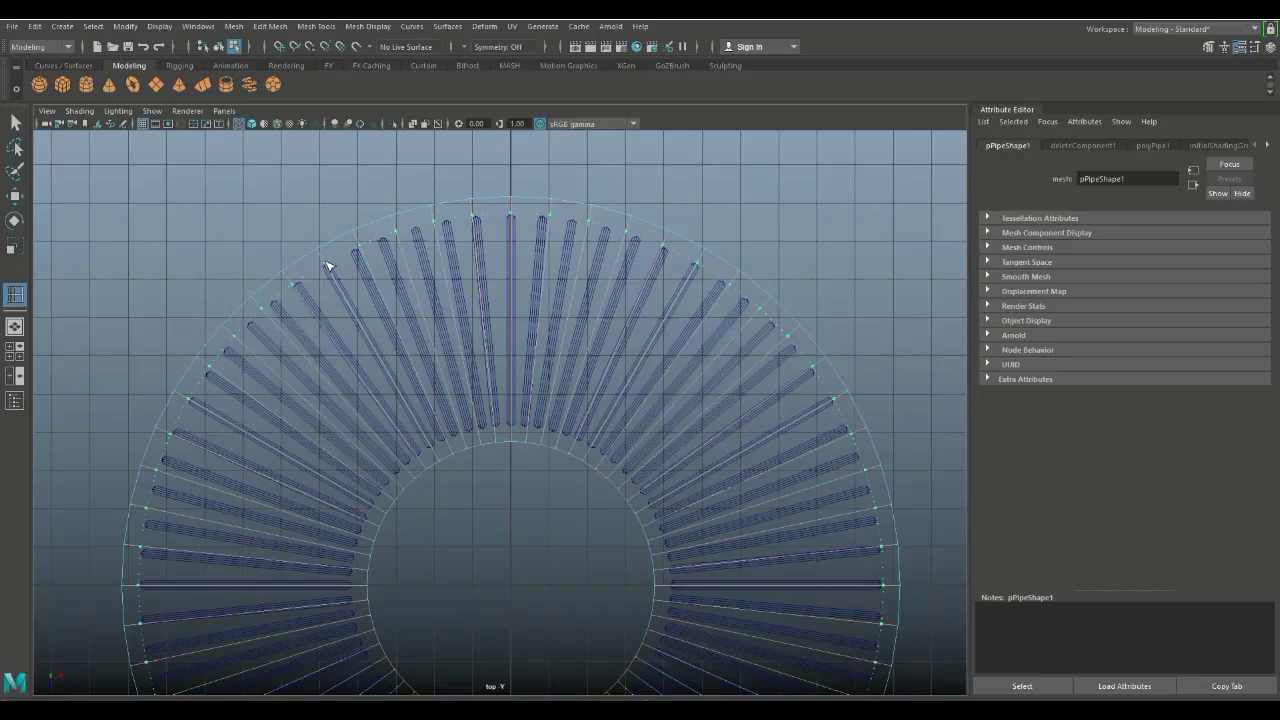
pyautogui.click(324, 261)
pyautogui.click(436, 457)
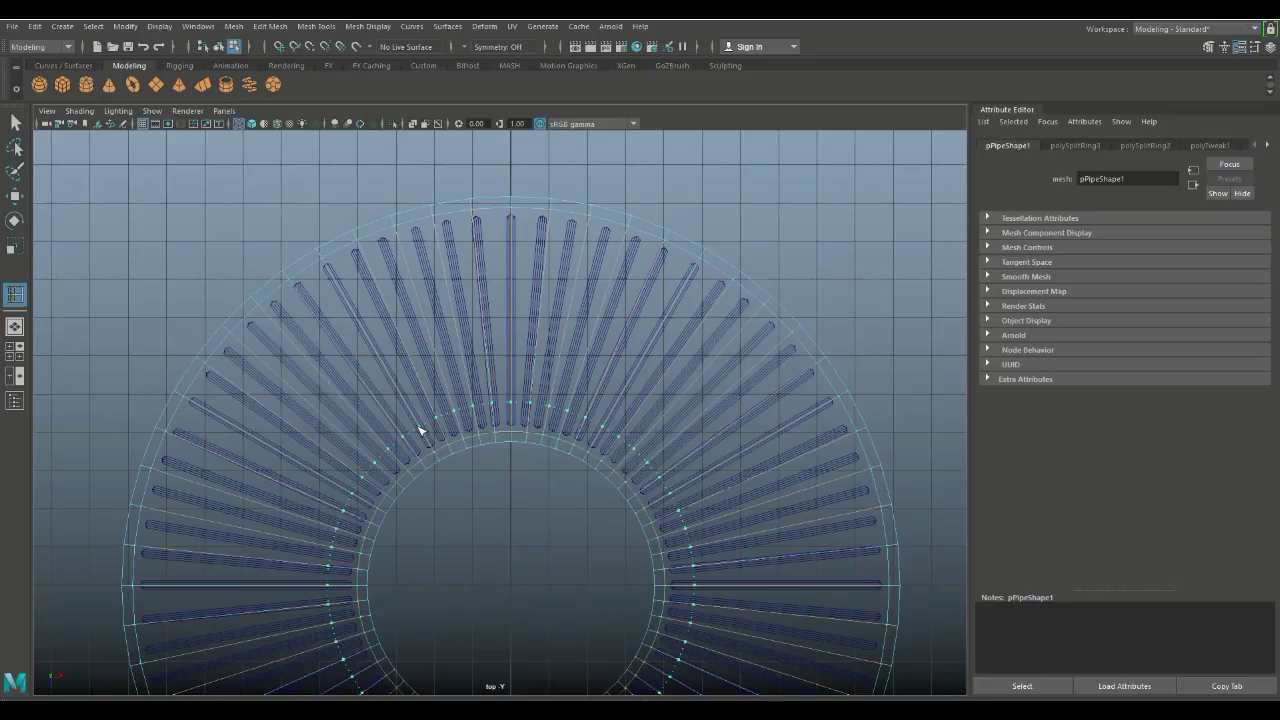
pyautogui.moveTo(420, 430); pyautogui.dragTo(404, 392)
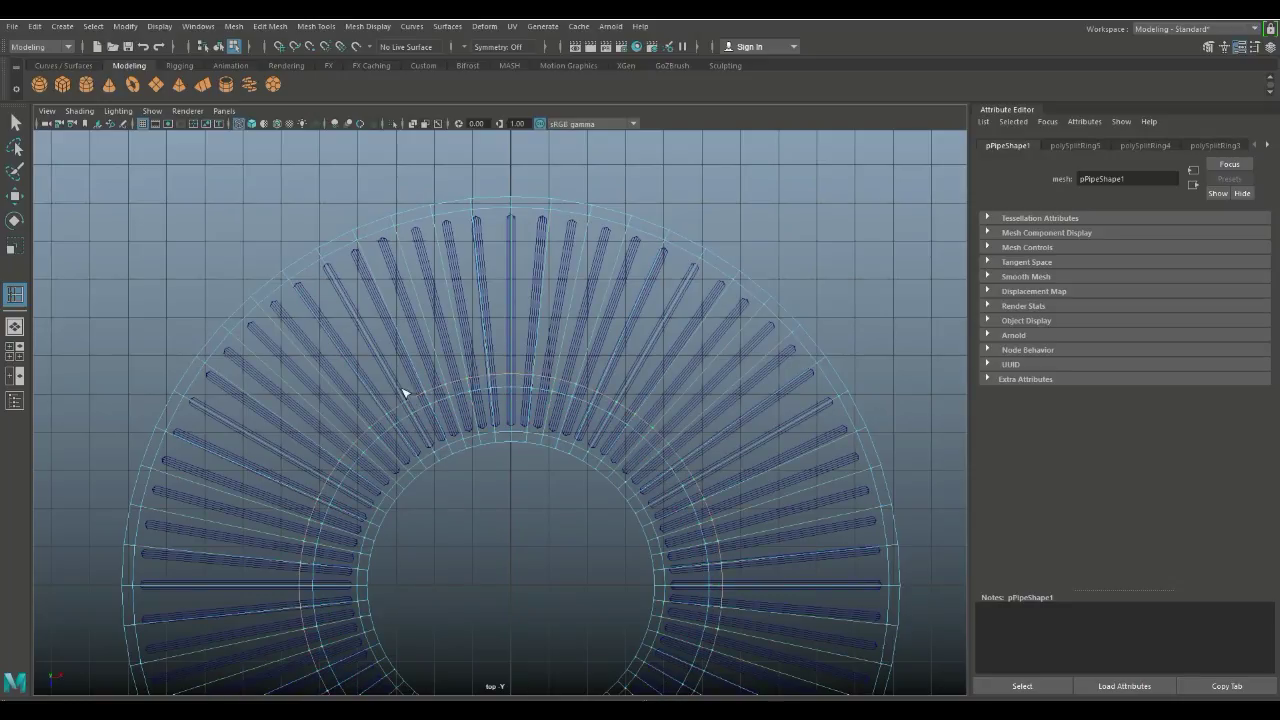
pyautogui.click(344, 296)
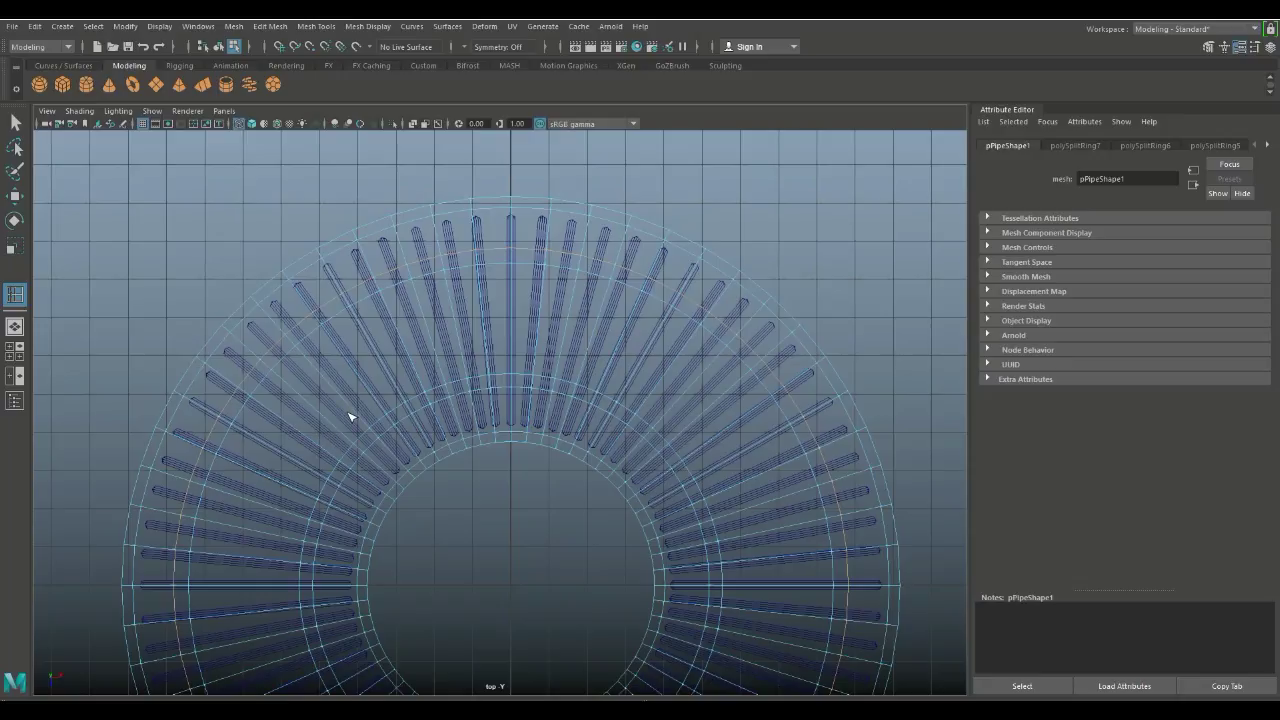
# Scale the selected edge loop of the outer pair slightly inward, closer to its neighbour.
pyautogui.press('r')
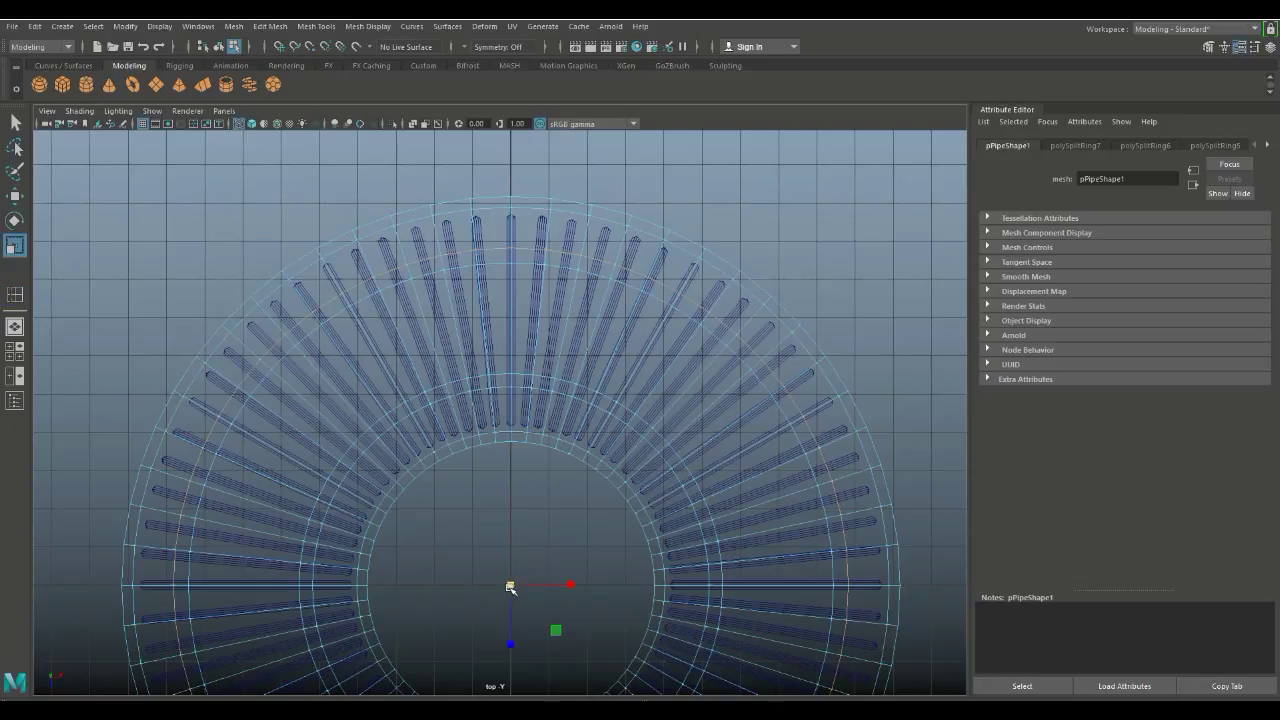
pyautogui.moveTo(510, 588); pyautogui.dragTo(507, 584)
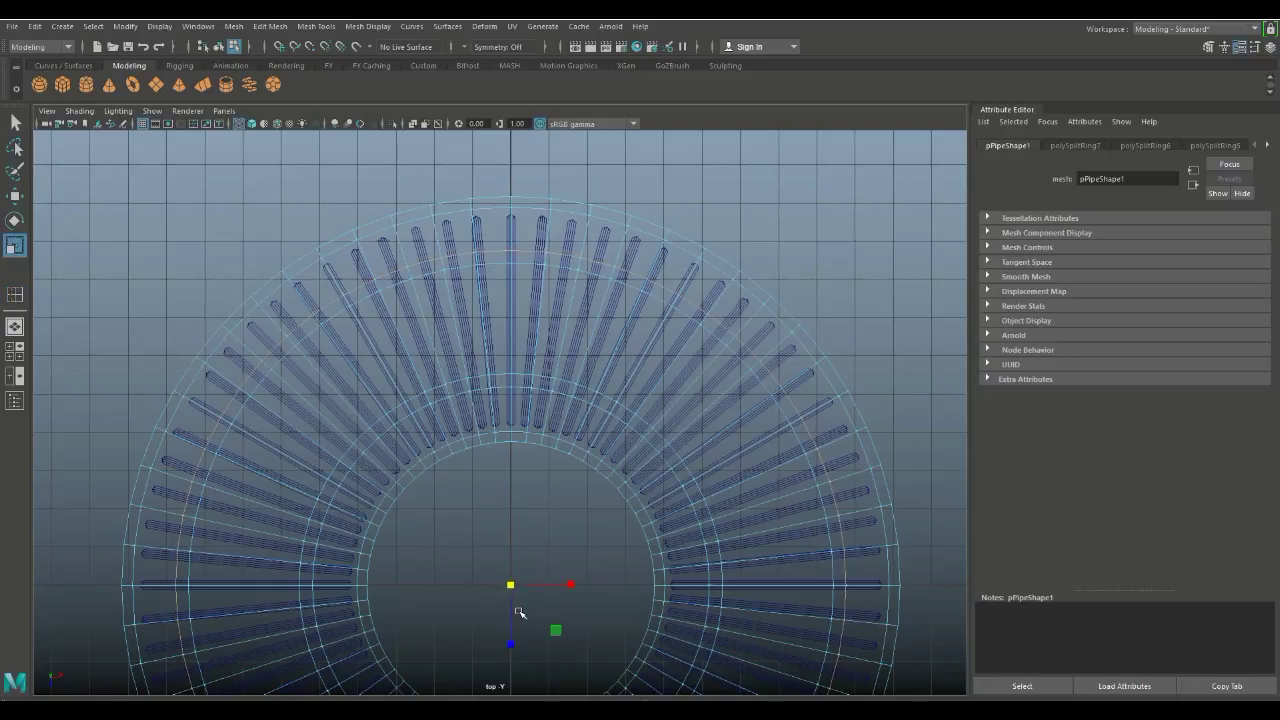
pyautogui.press('q')
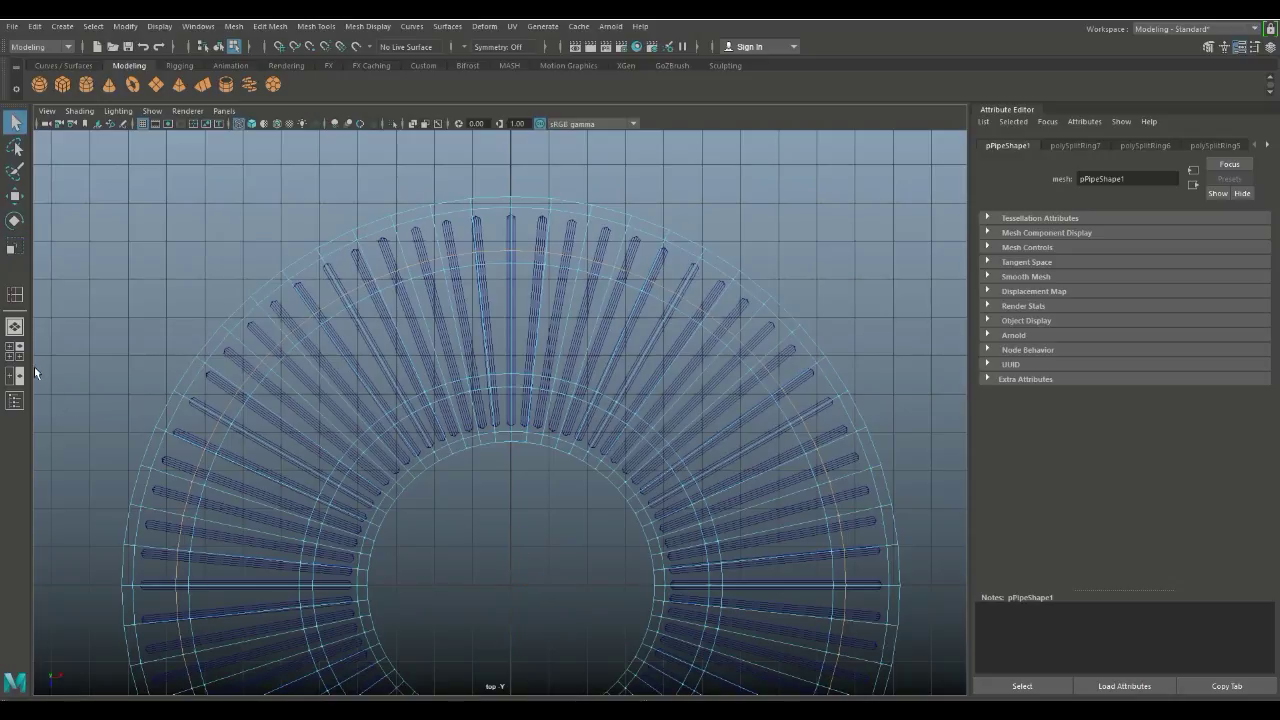
# Return the flat ring to object mode in the perspective view and lower it onto the top of the slab ring.
pyautogui.click(14, 351)
pyautogui.press('space')
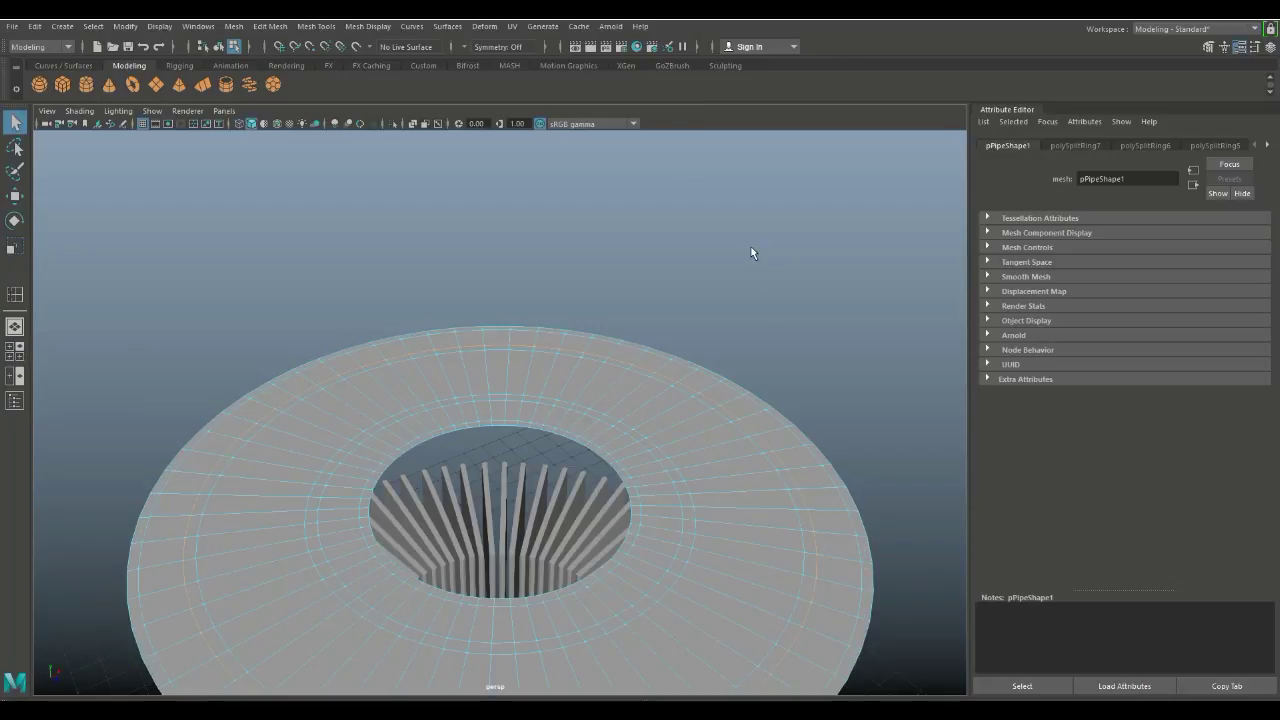
pyautogui.click(690, 320)
pyautogui.moveTo(680, 361)
pyautogui.keyDown('alt'); pyautogui.mouseDown()
pyautogui.moveTo(631, 429)
pyautogui.moveTo(694, 354)
pyautogui.moveTo(694, 320)
pyautogui.moveTo(702, 362)
pyautogui.mouseUp(); pyautogui.keyUp('alt')
pyautogui.moveTo(727, 329); pyautogui.dragTo(785, 302, button='right')
pyautogui.press('w')
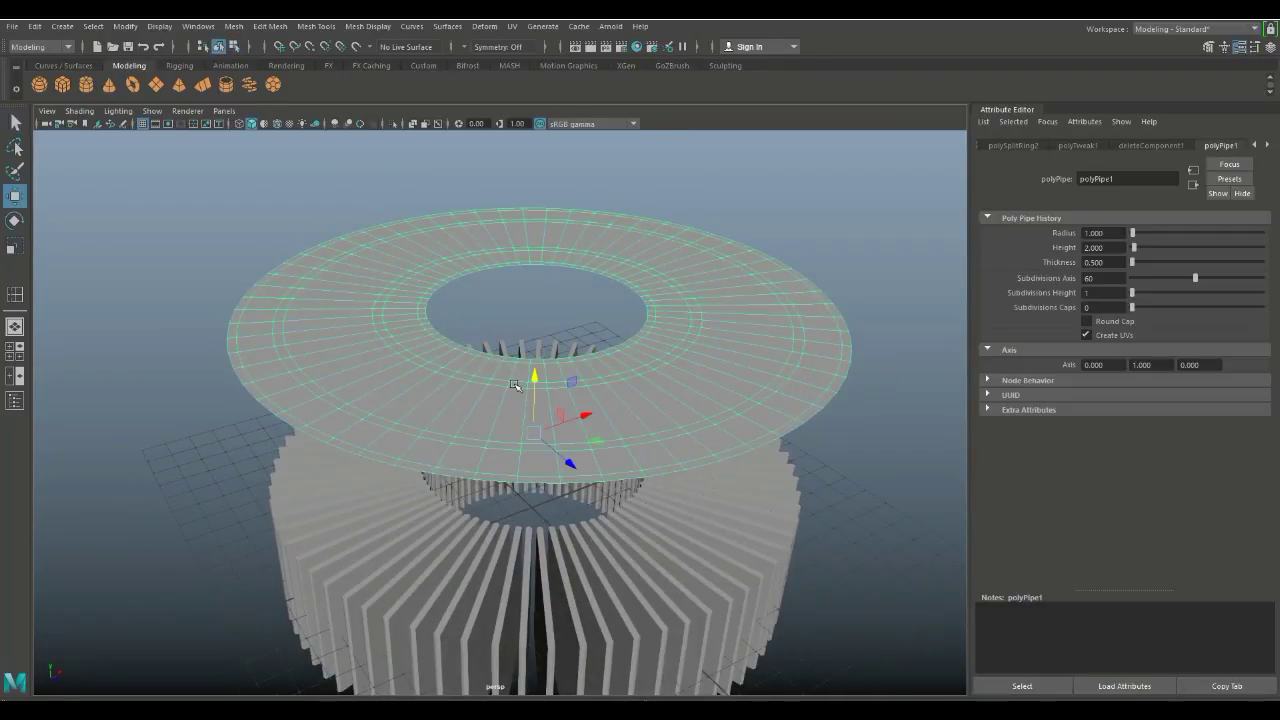
pyautogui.moveTo(545, 378); pyautogui.dragTo(545, 513)
# Fine-tune the flat ring's height in the side view so it sits just above the slab tops.
pyautogui.click(10, 348)
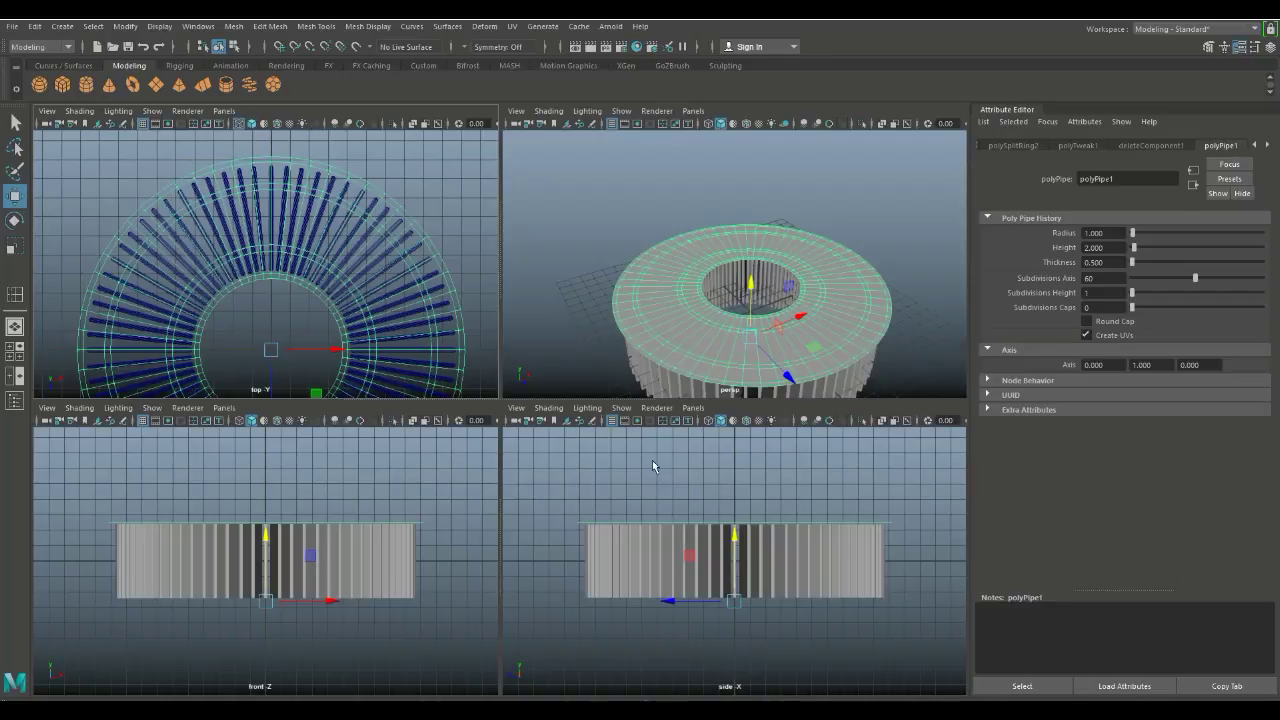
pyautogui.press('space')
pyautogui.scroll(5, 597, 537)
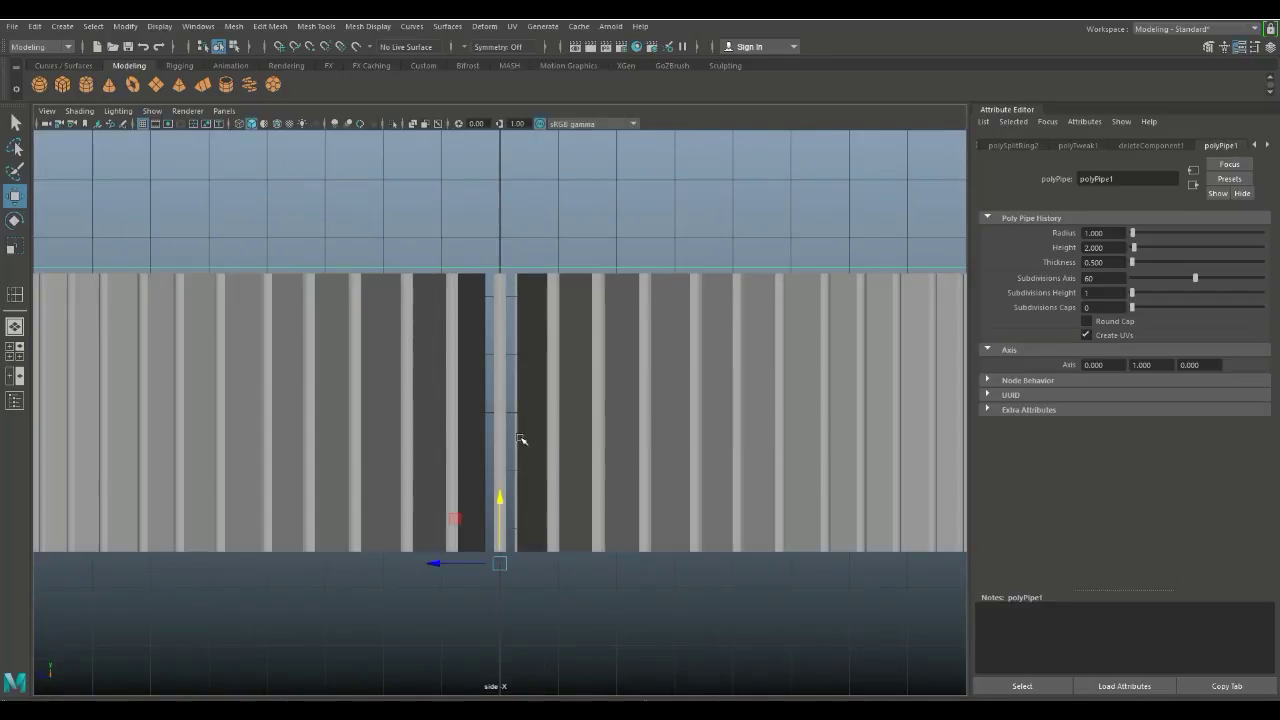
pyautogui.moveTo(497, 497); pyautogui.dragTo(497, 500)
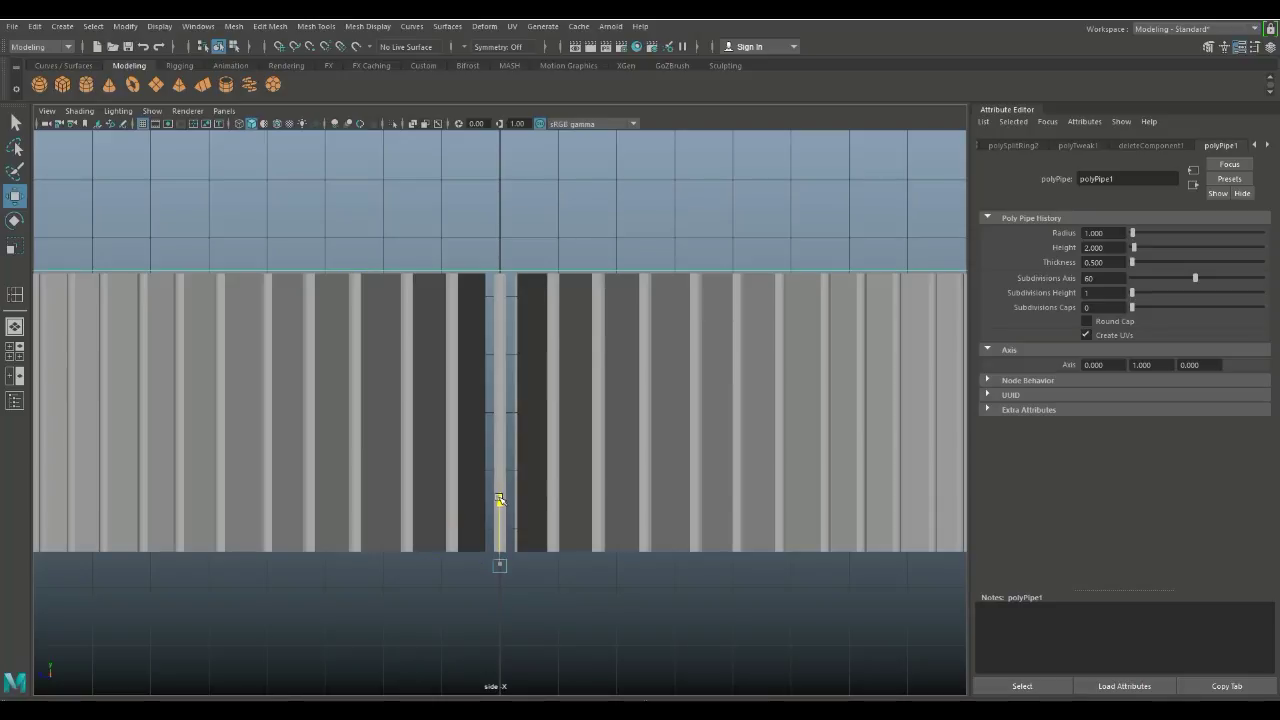
# Extrude the flat ring's inner and outer border edge loops a short distance straight down to form side walls.
pyautogui.click(12, 350)
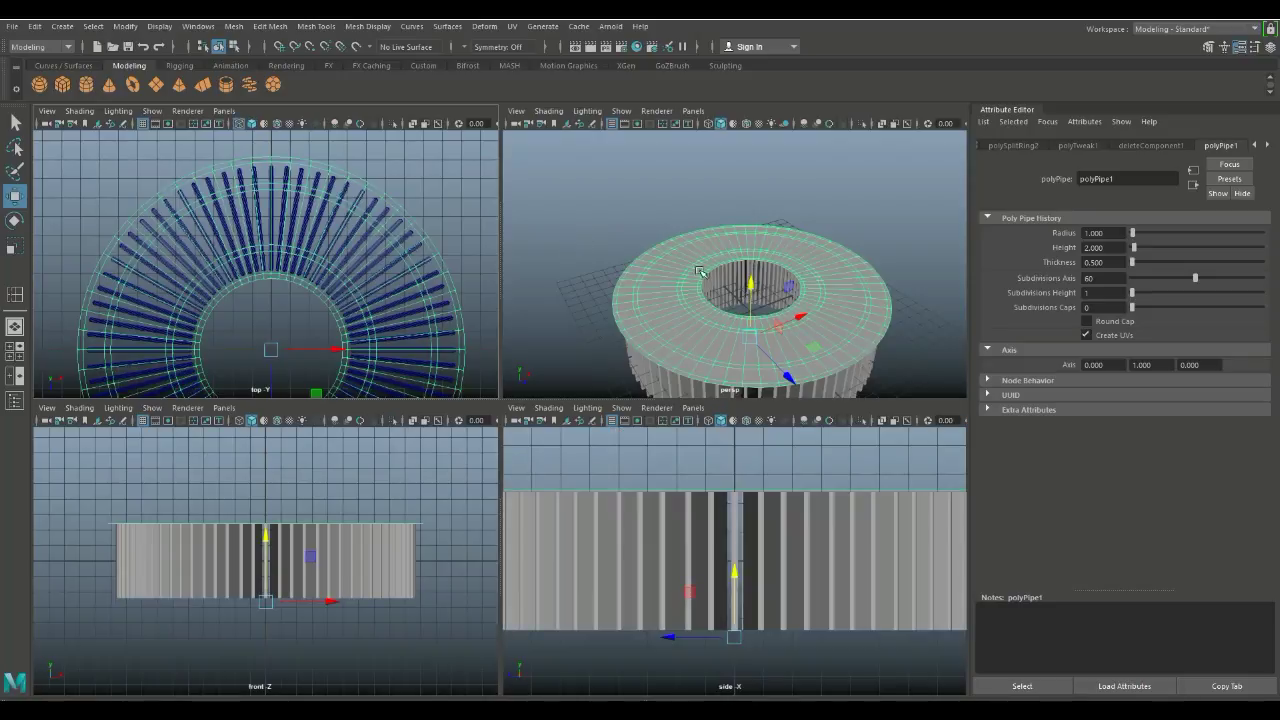
pyautogui.press('space')
pyautogui.scroll(3, 645, 384)
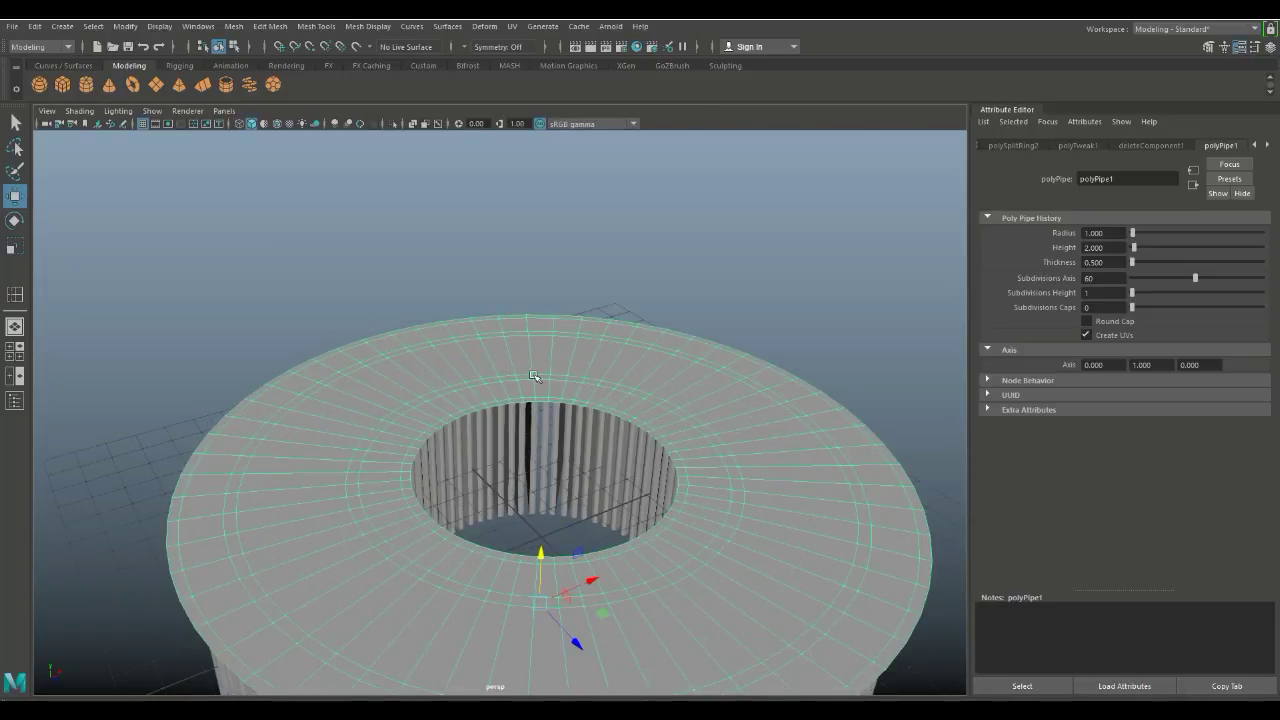
pyautogui.moveTo(524, 318); pyautogui.dragTo(544, 235, button='right')
pyautogui.scroll(4, 522, 395)
pyautogui.click(522, 188)
pyautogui.click(533, 268)
pyautogui.click(517, 294)
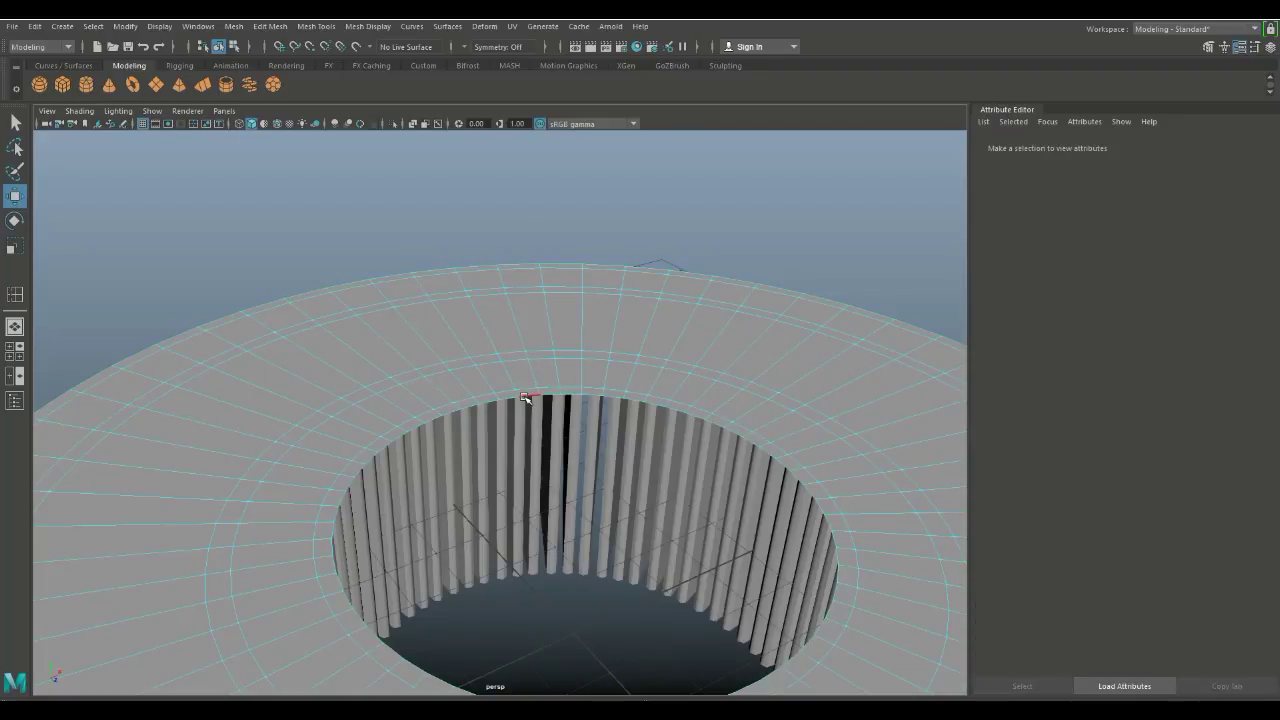
pyautogui.doubleClick(534, 396)
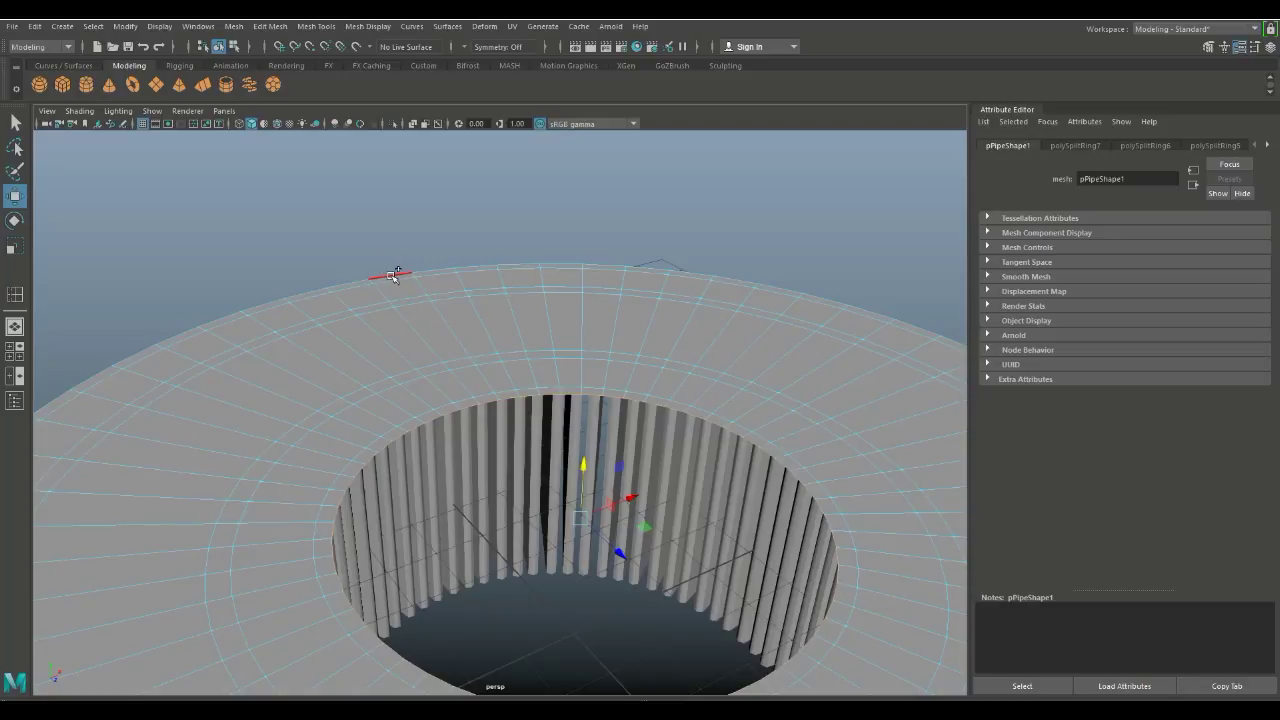
pyautogui.scroll(-5, 395, 290)
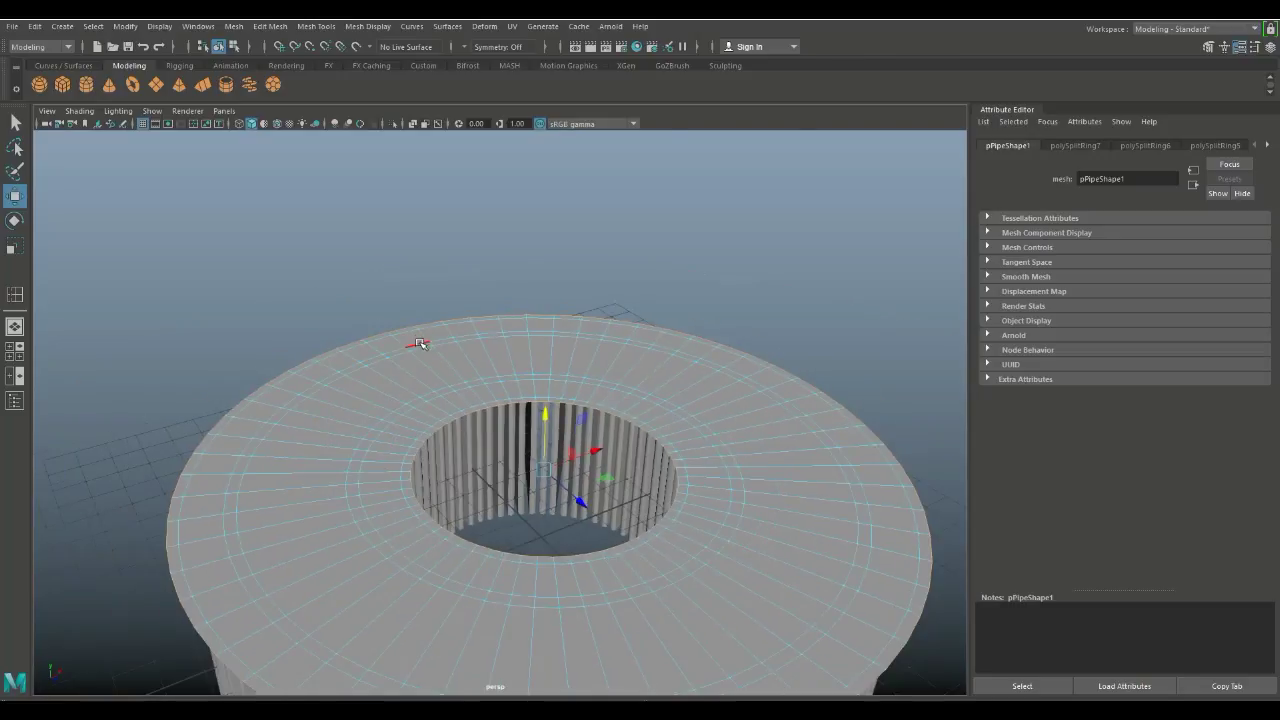
pyautogui.keyDown('alt'); pyautogui.moveTo(387, 405); pyautogui.dragTo(413, 384); pyautogui.keyUp('alt')
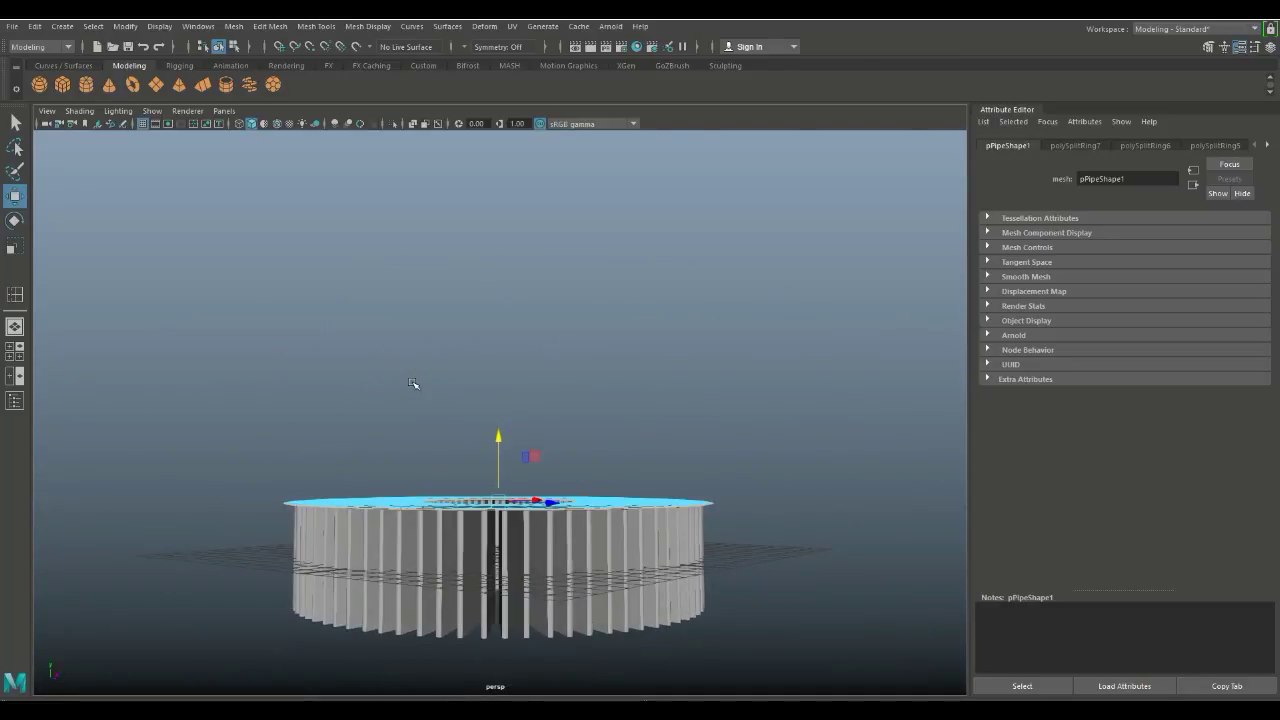
pyautogui.hotkey('ctrl', 'e')
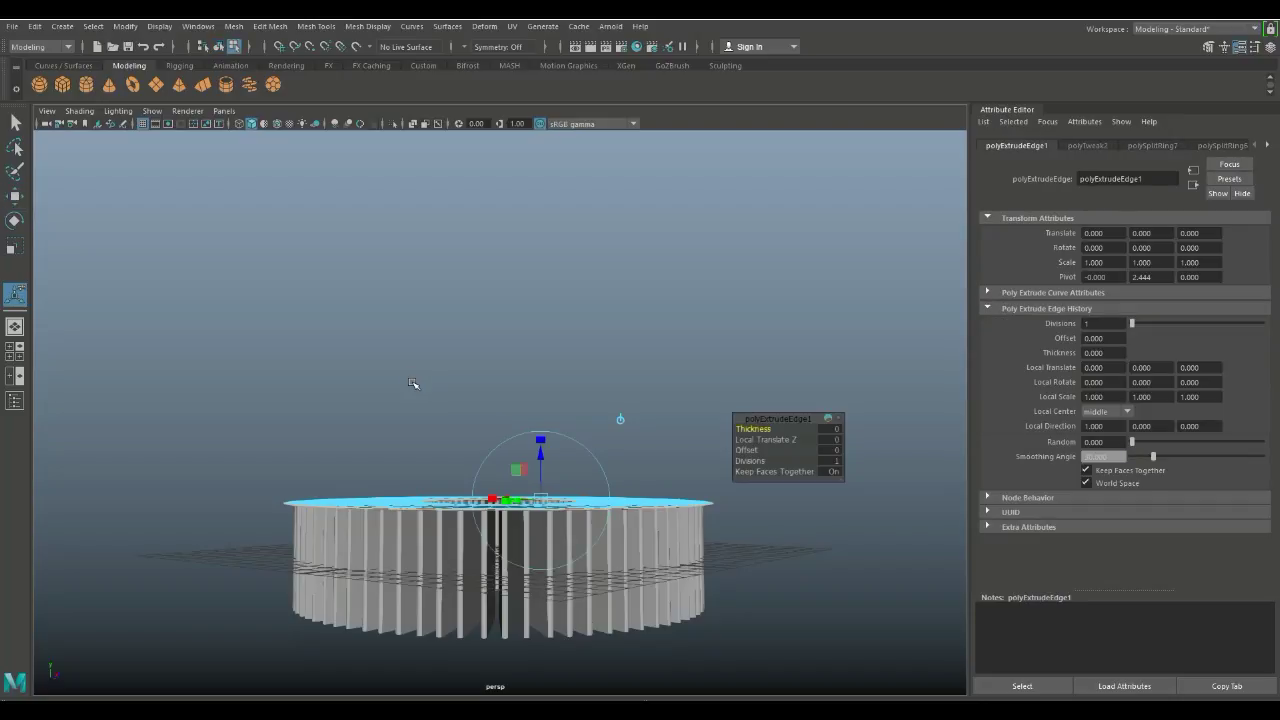
pyautogui.press('w')
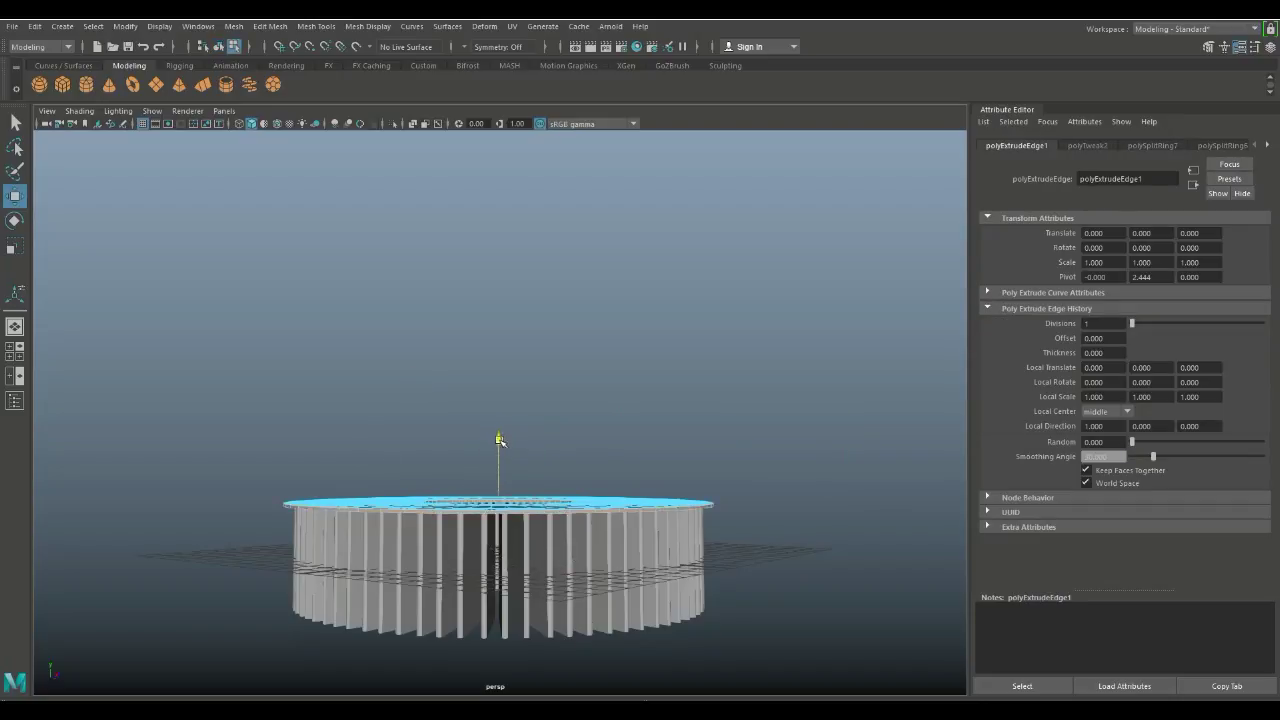
pyautogui.keyDown('alt'); pyautogui.moveTo(498, 440); pyautogui.dragTo(454, 386); pyautogui.keyUp('alt')
# Extrude the four narrow face loops on the ring's top, at both borders and between the paired edge loops, with Thickness 0.1.
pyautogui.moveTo(308, 542); pyautogui.dragTo(310, 374, button='right')
pyautogui.click(340, 555)
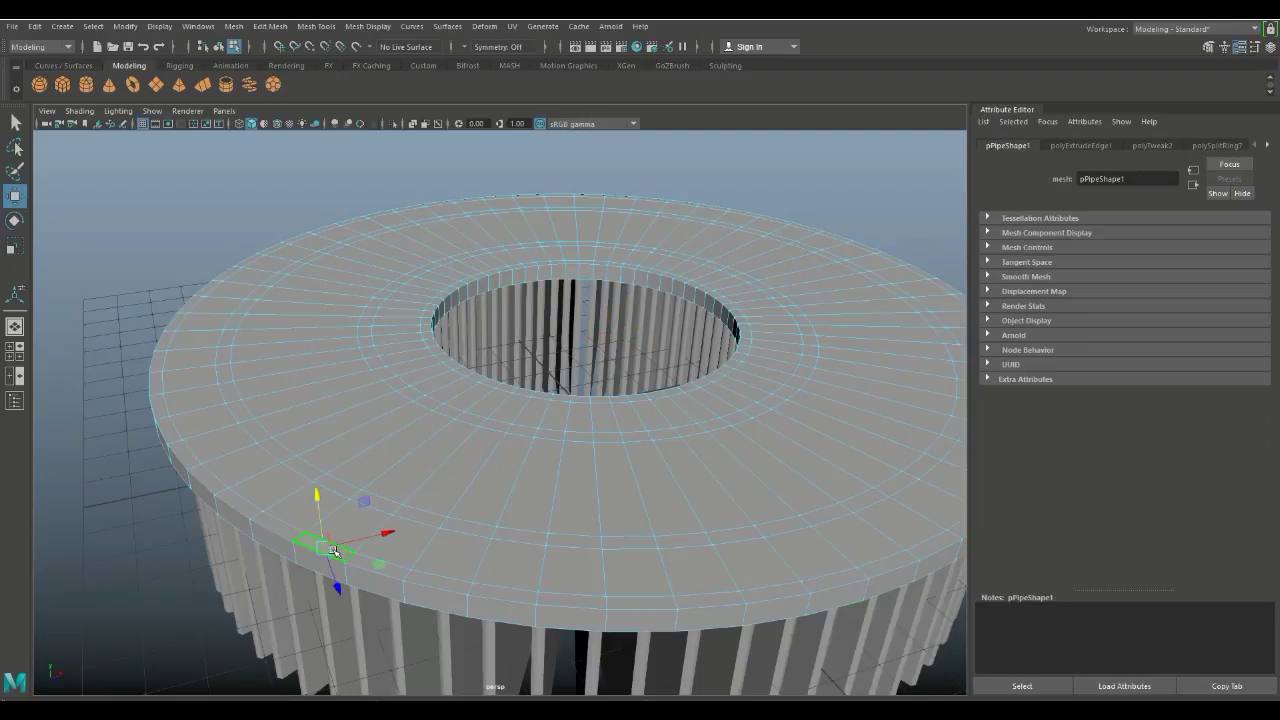
pyautogui.doubleClick(284, 526)
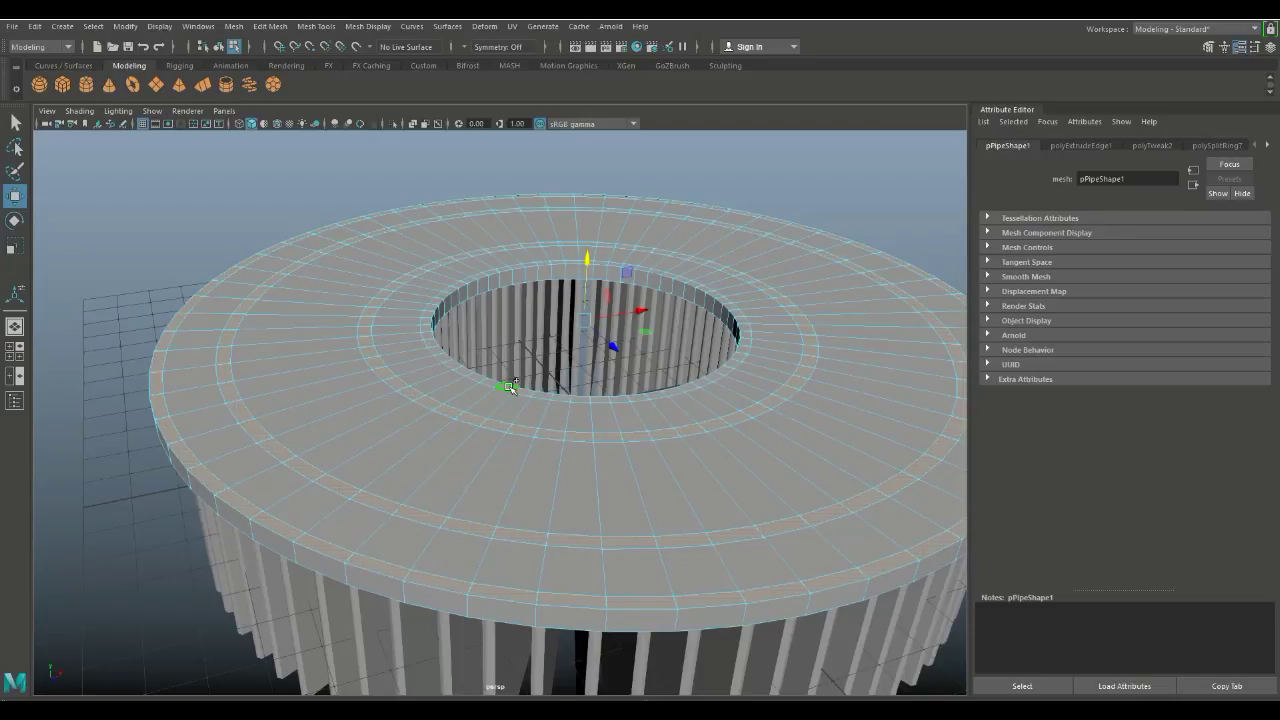
pyautogui.hotkey('ctrl', 'e')
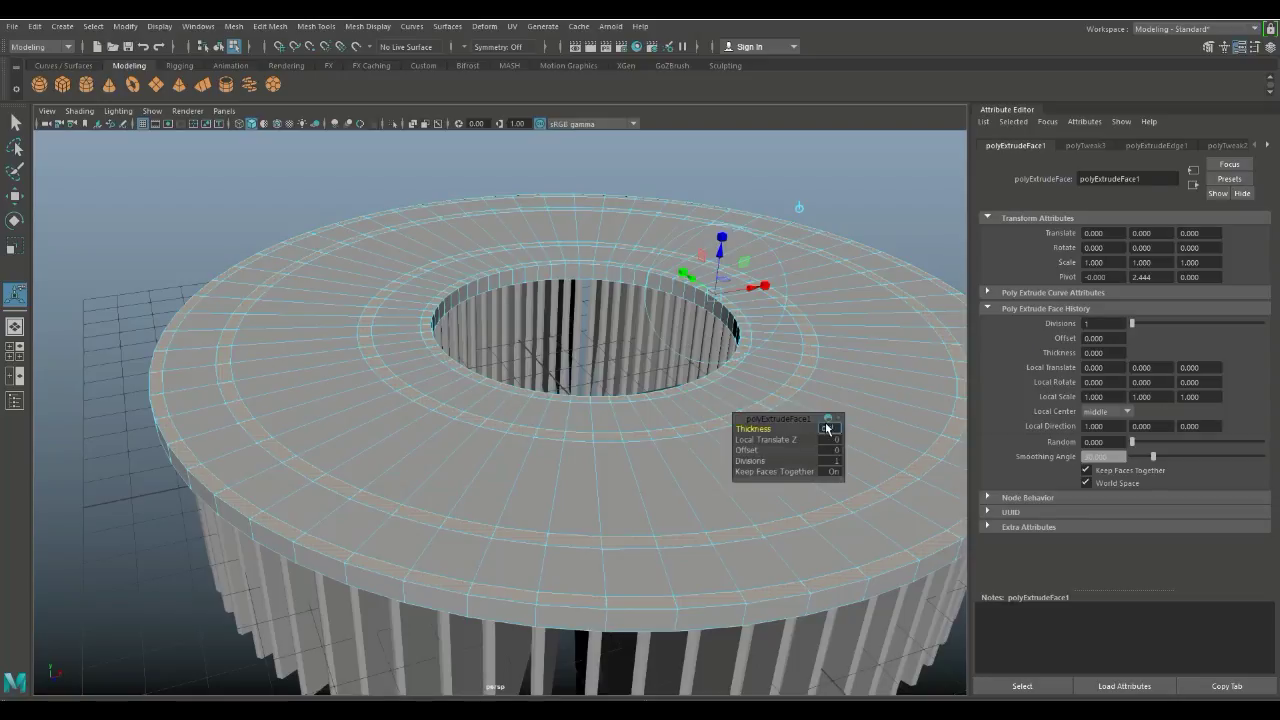
pyautogui.write('0.1')
pyautogui.press('Return')
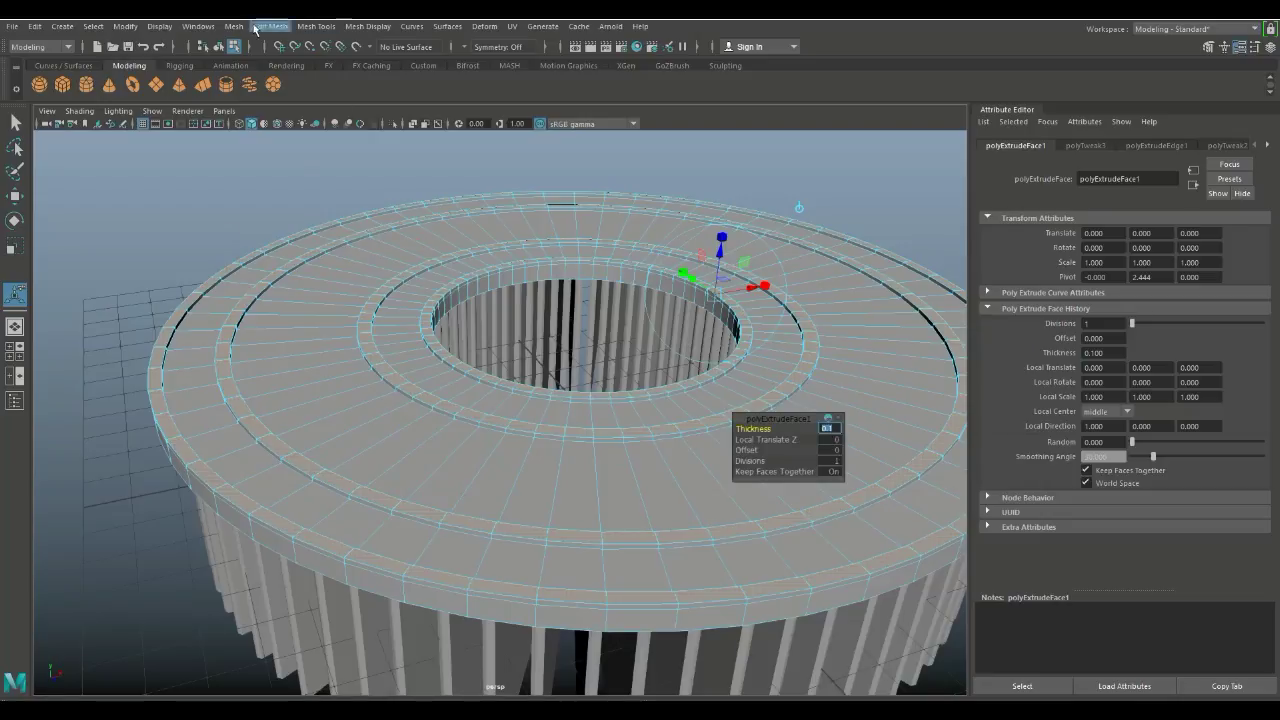
# Bevel the four extruded face bands on the top of the flat ring.
pyautogui.click(258, 27)
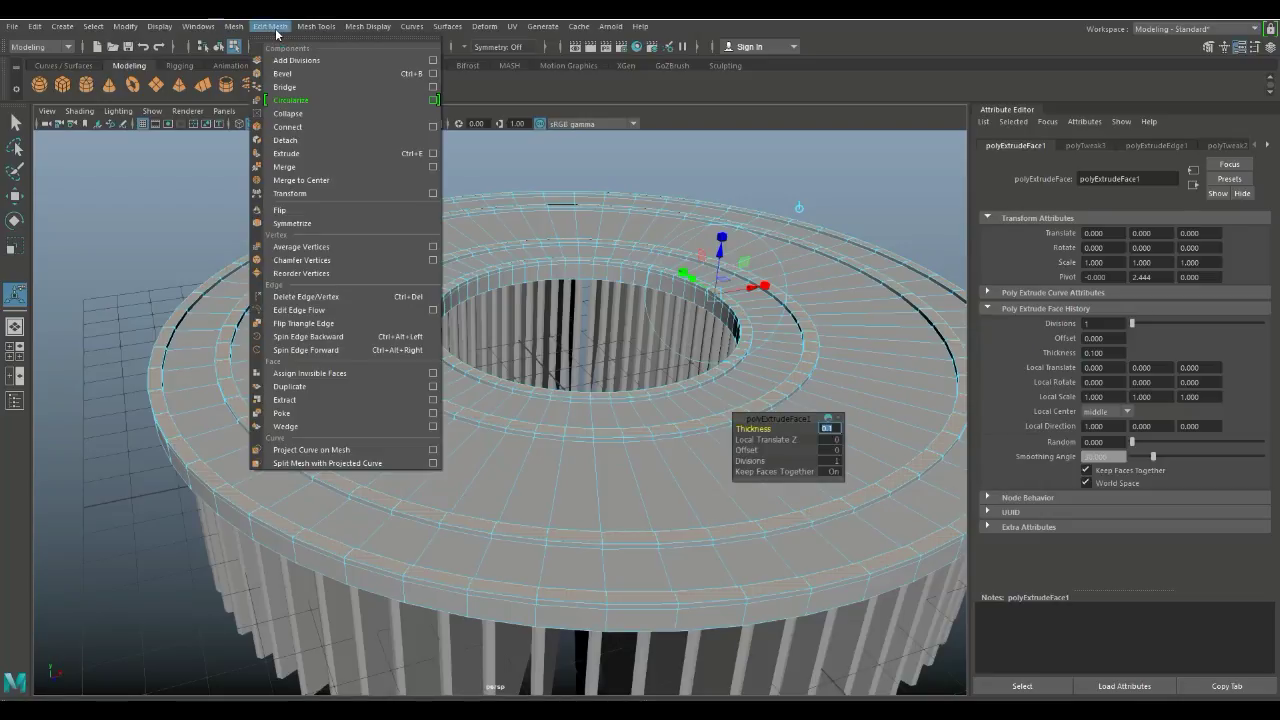
pyautogui.click(300, 76)
pyautogui.click(157, 211)
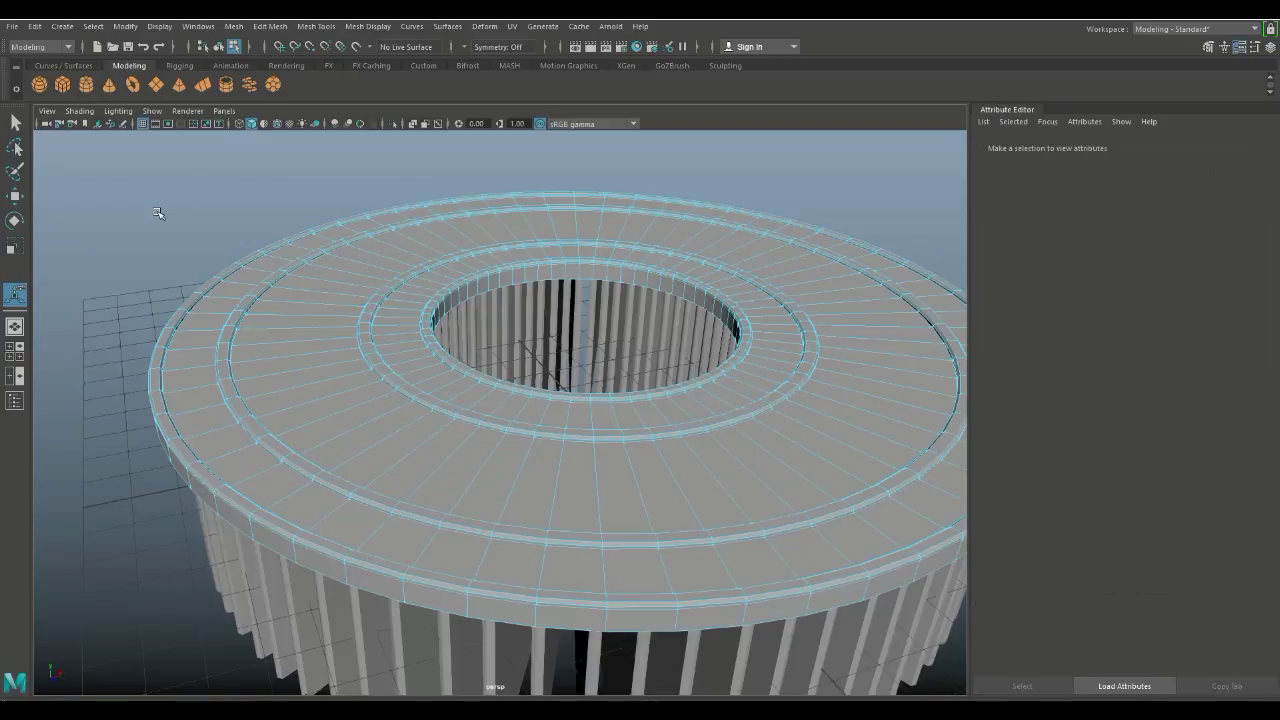
pyautogui.scroll(-3, 172, 231)
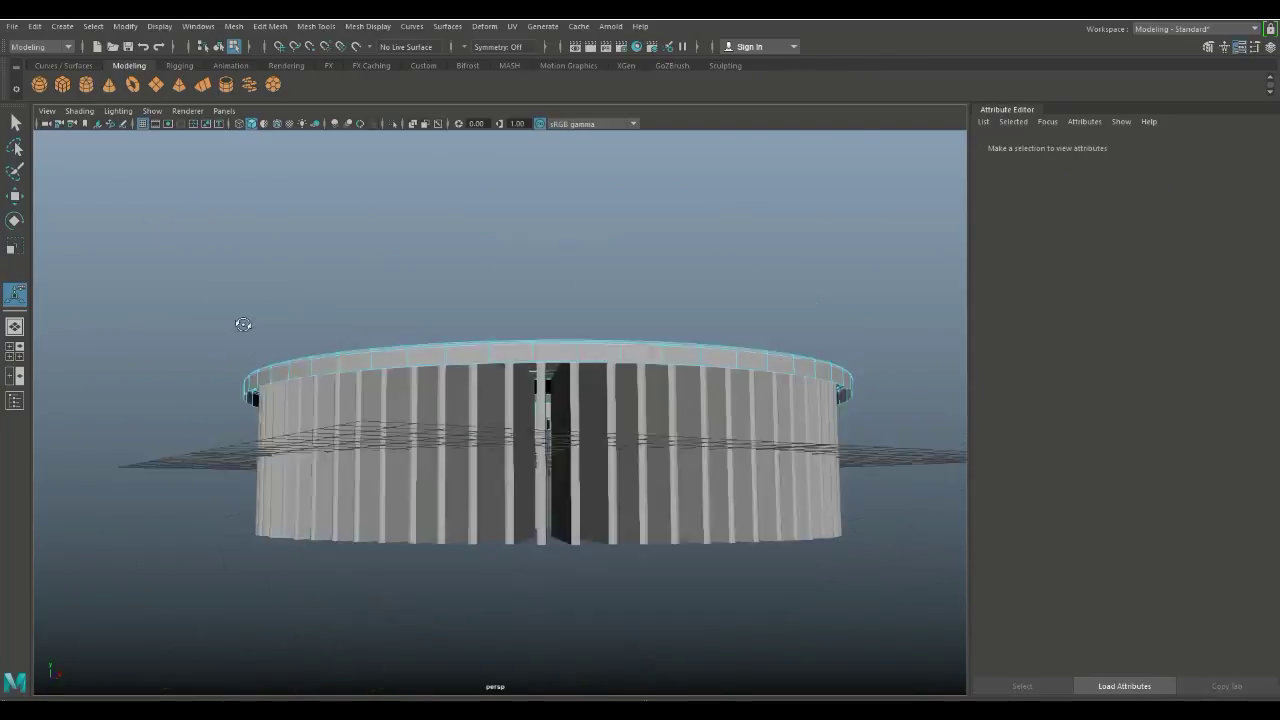
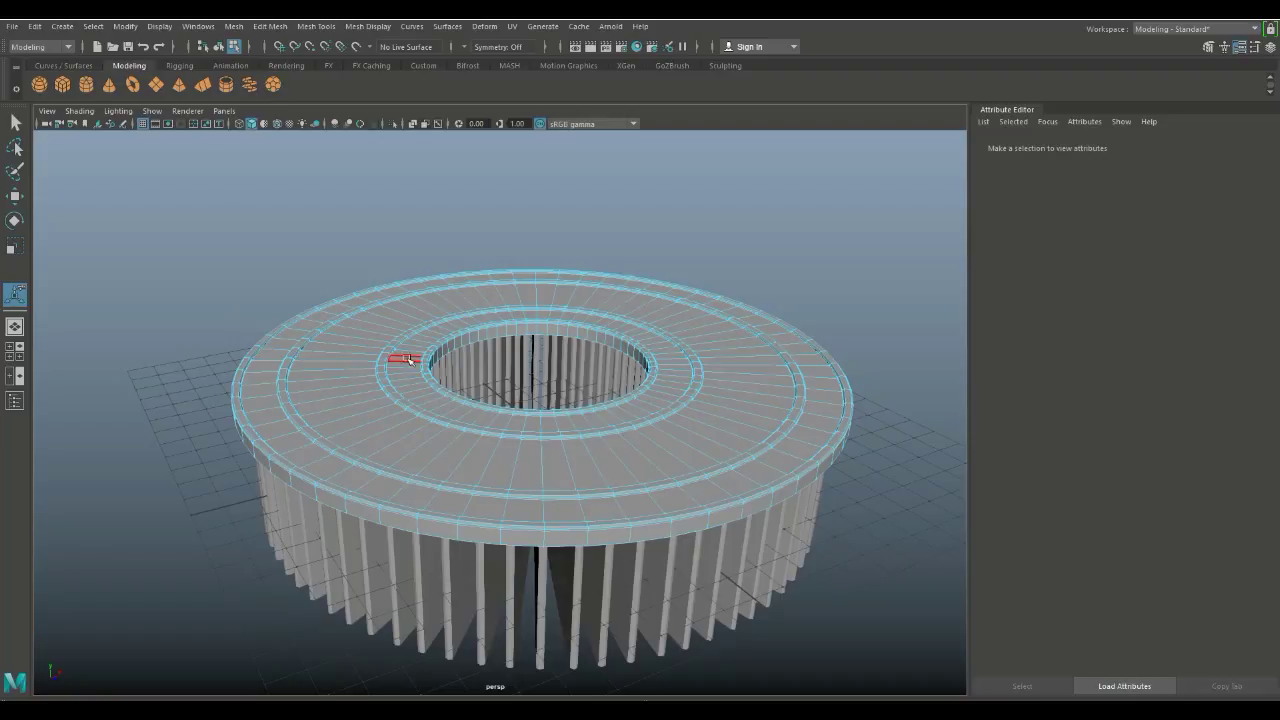
# Return the flat ring to object mode and smooth its mesh with one division.
pyautogui.rightClick(366, 316)
pyautogui.click(415, 298)
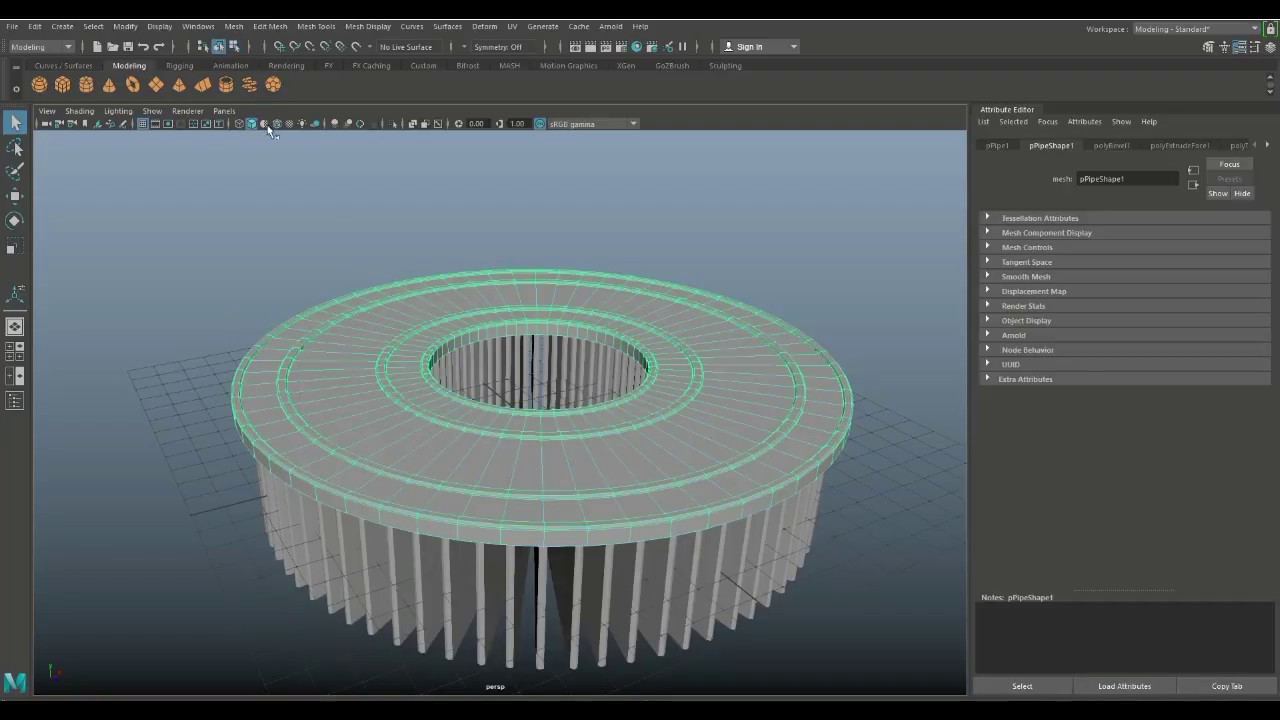
pyautogui.click(232, 27)
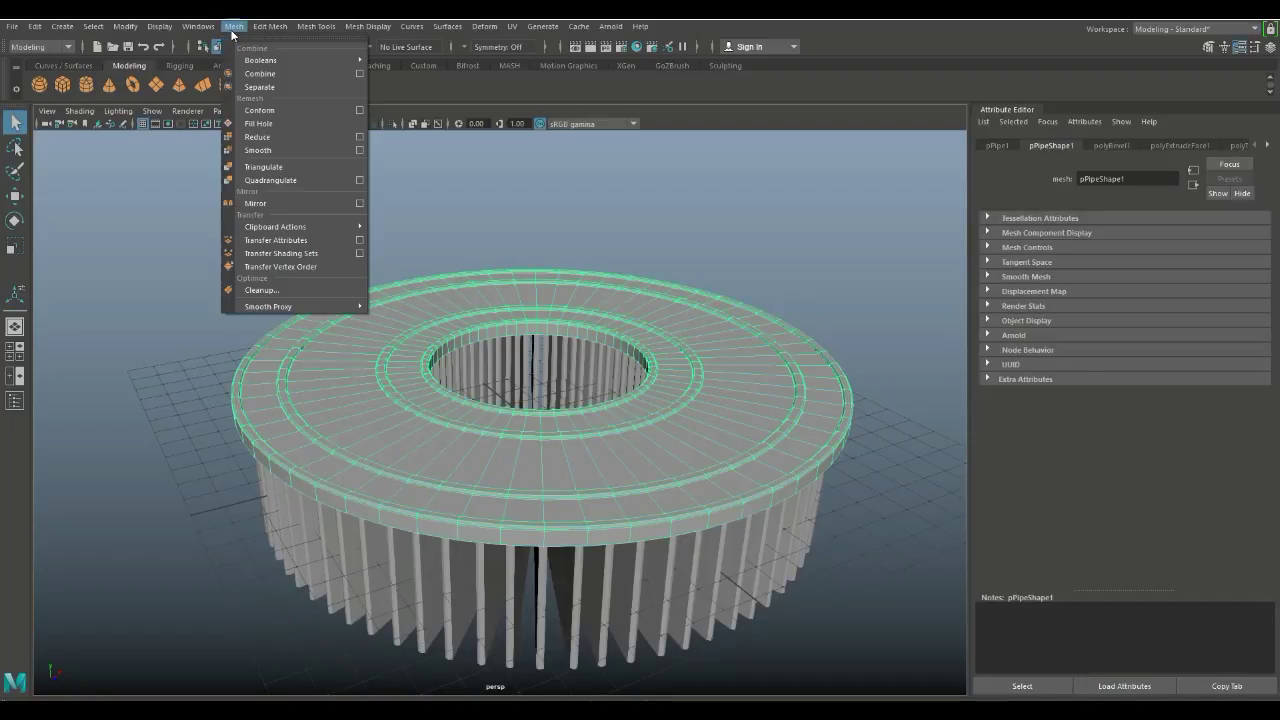
pyautogui.click(278, 150)
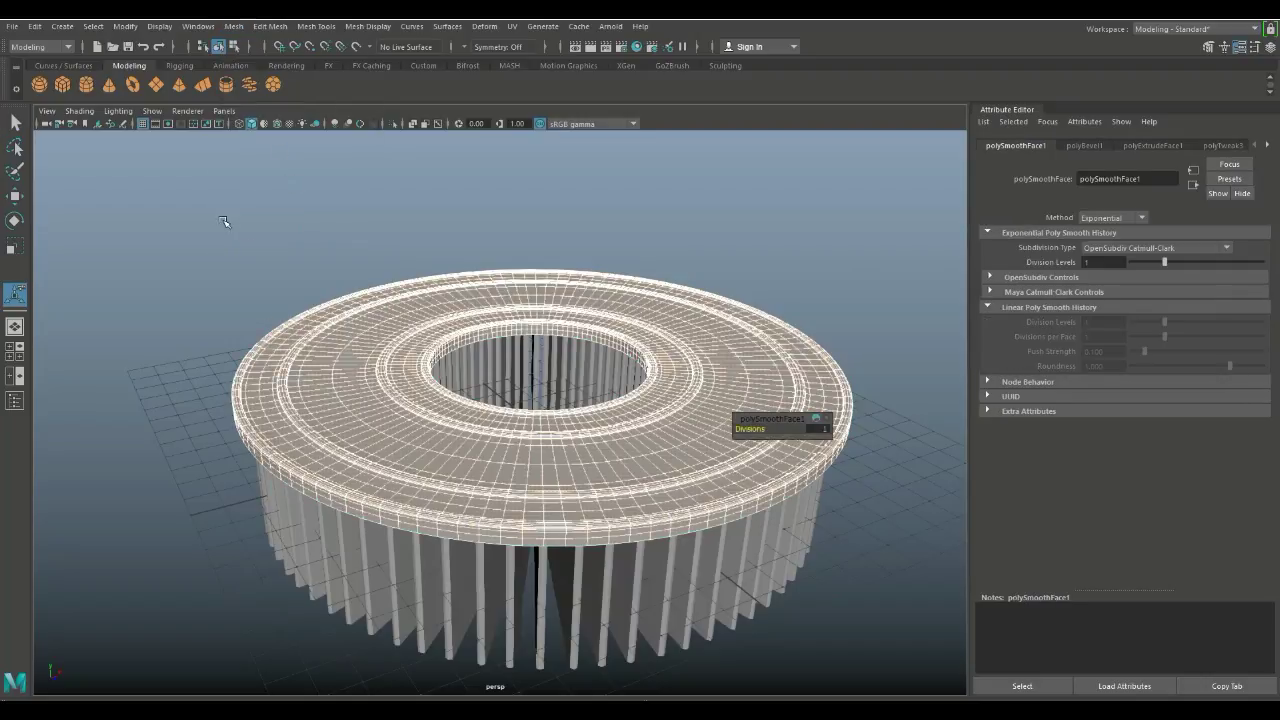
pyautogui.click(224, 221)
pyautogui.scroll(-3, 220, 218)
pyautogui.scroll(4, 220, 220)
pyautogui.keyDown('alt'); pyautogui.moveTo(220, 222); pyautogui.dragTo(229, 257); pyautogui.keyUp('alt')
# Center the smoothed ring's pivot and duplicate the ring in place.
pyautogui.click(429, 418)
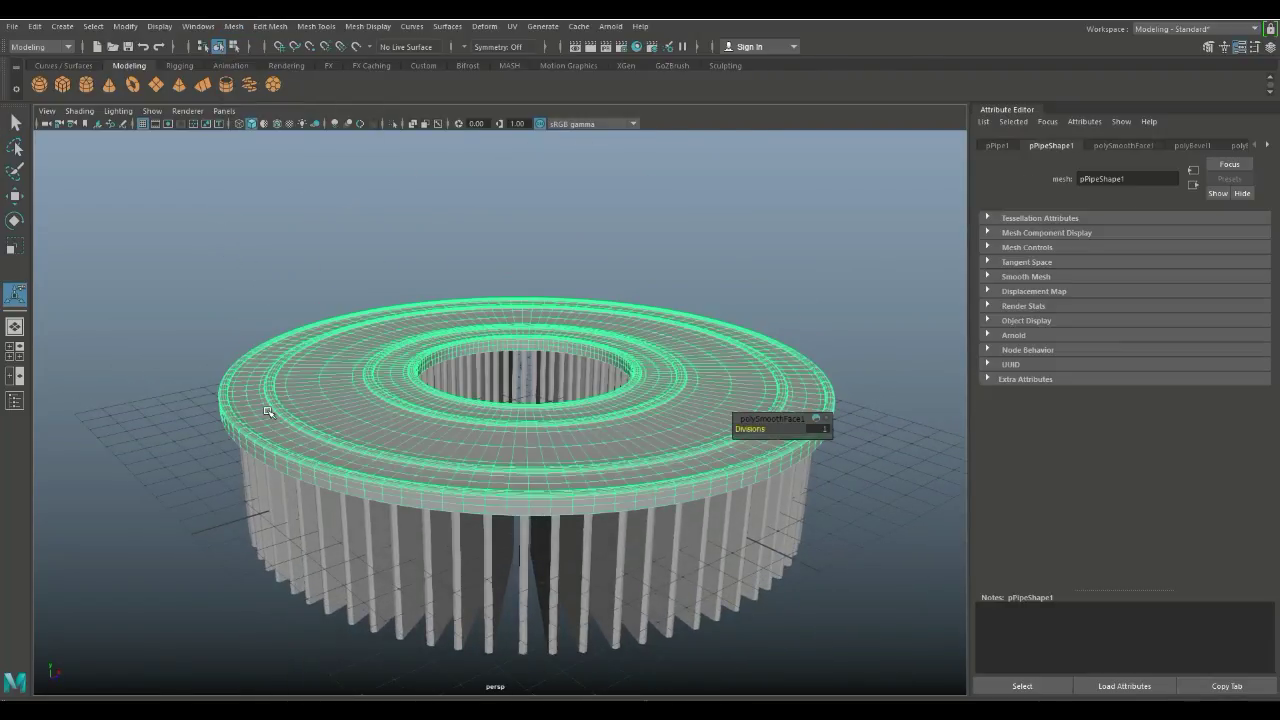
pyautogui.click(125, 27)
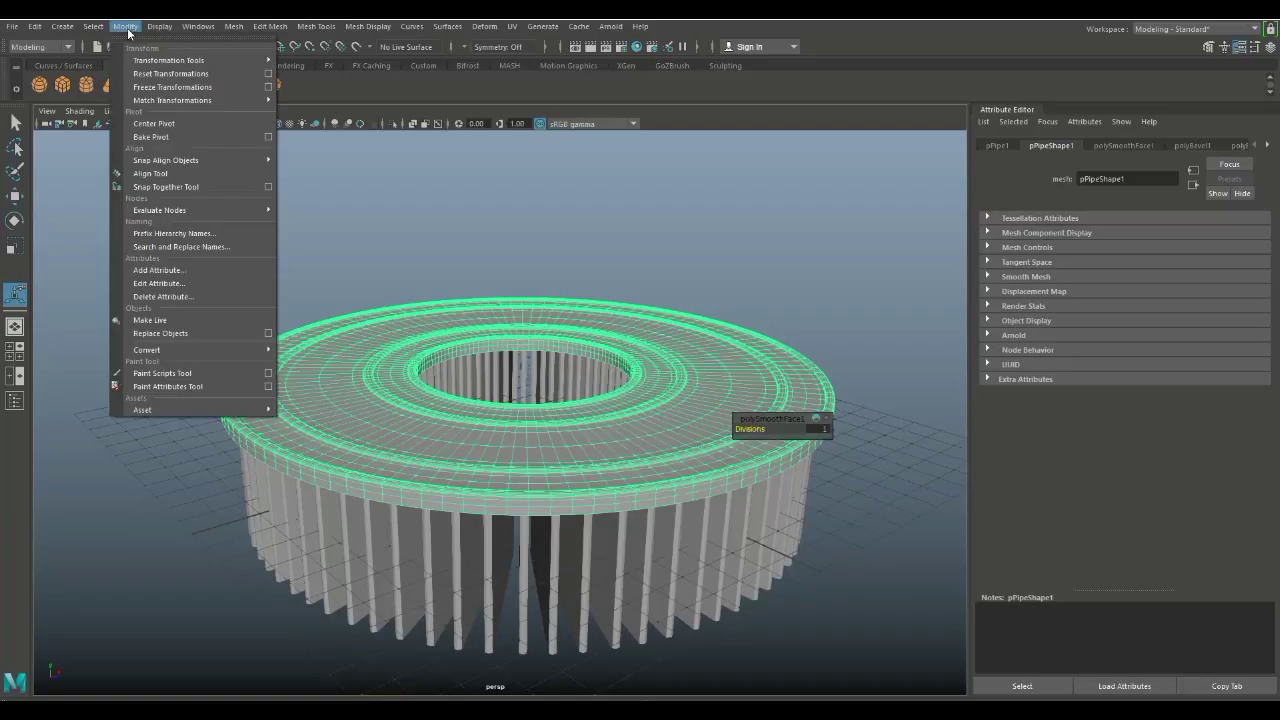
pyautogui.click(160, 122)
pyautogui.scroll(-2, 196, 213)
pyautogui.scroll(-2, 196, 215)
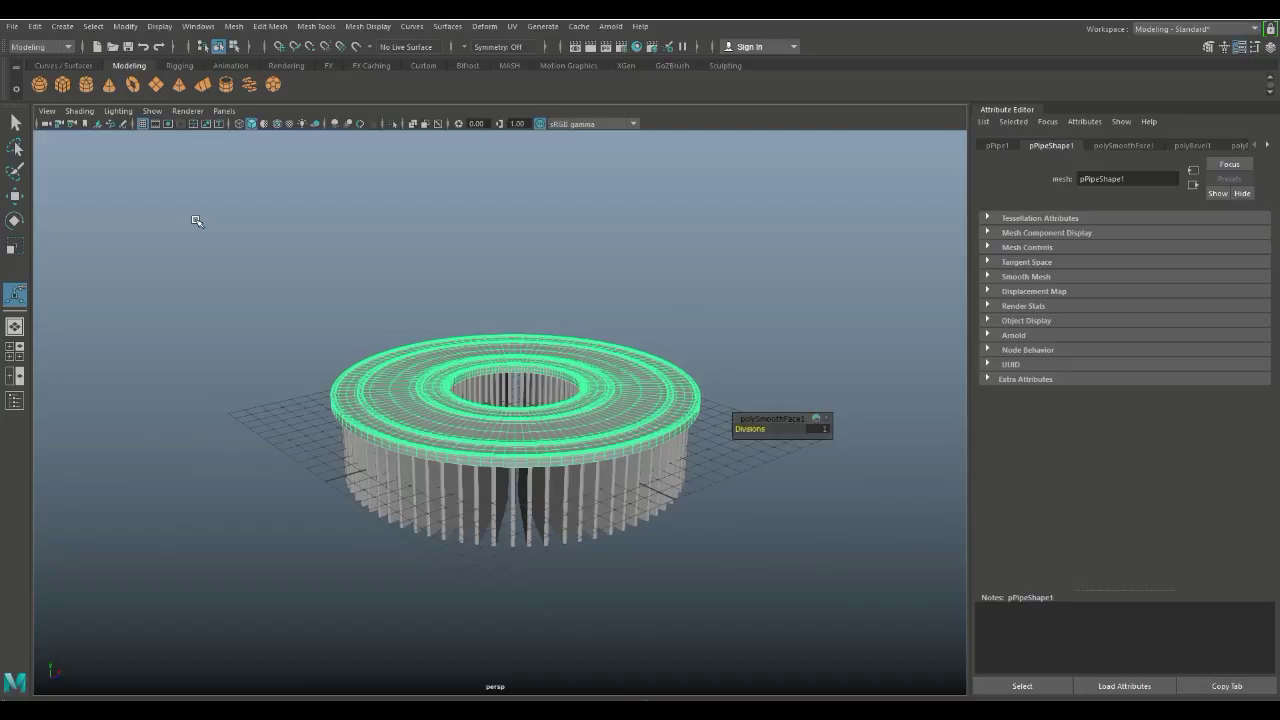
pyautogui.hotkey('ctrl', 'd')
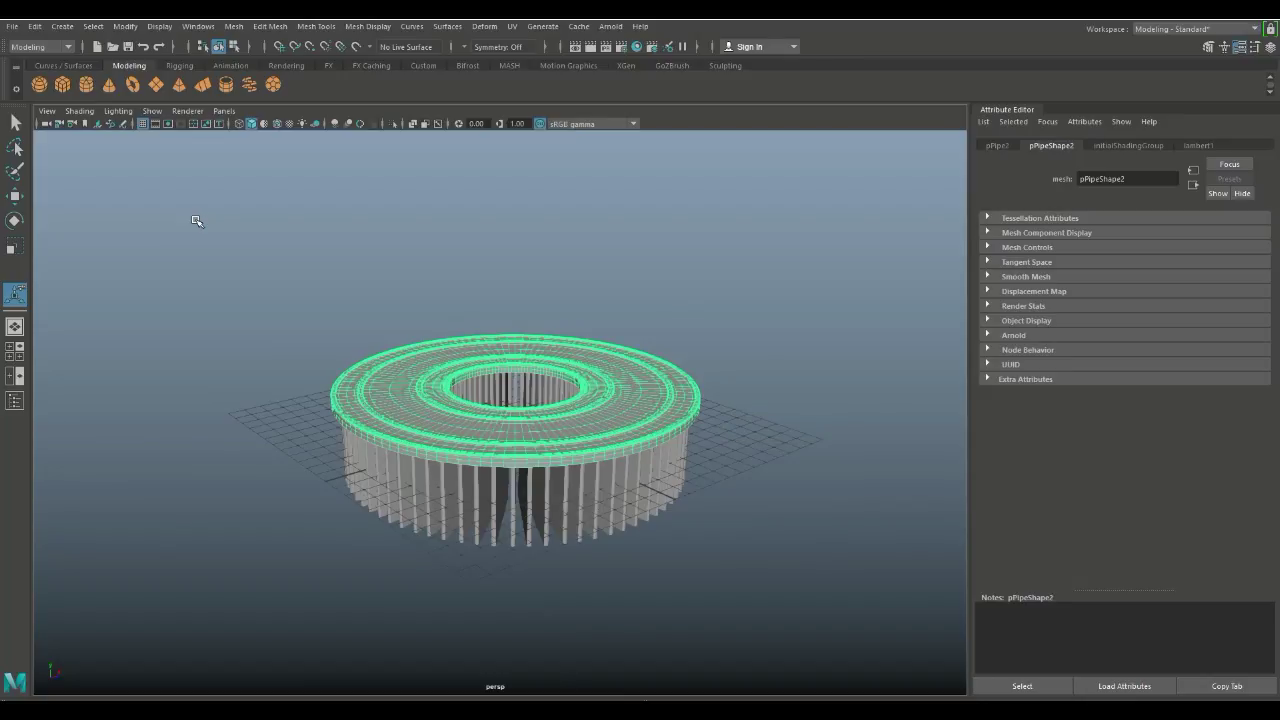
# Rotate the duplicate ring upside down and lower it to the underside of the slab ring.
pyautogui.press('e')
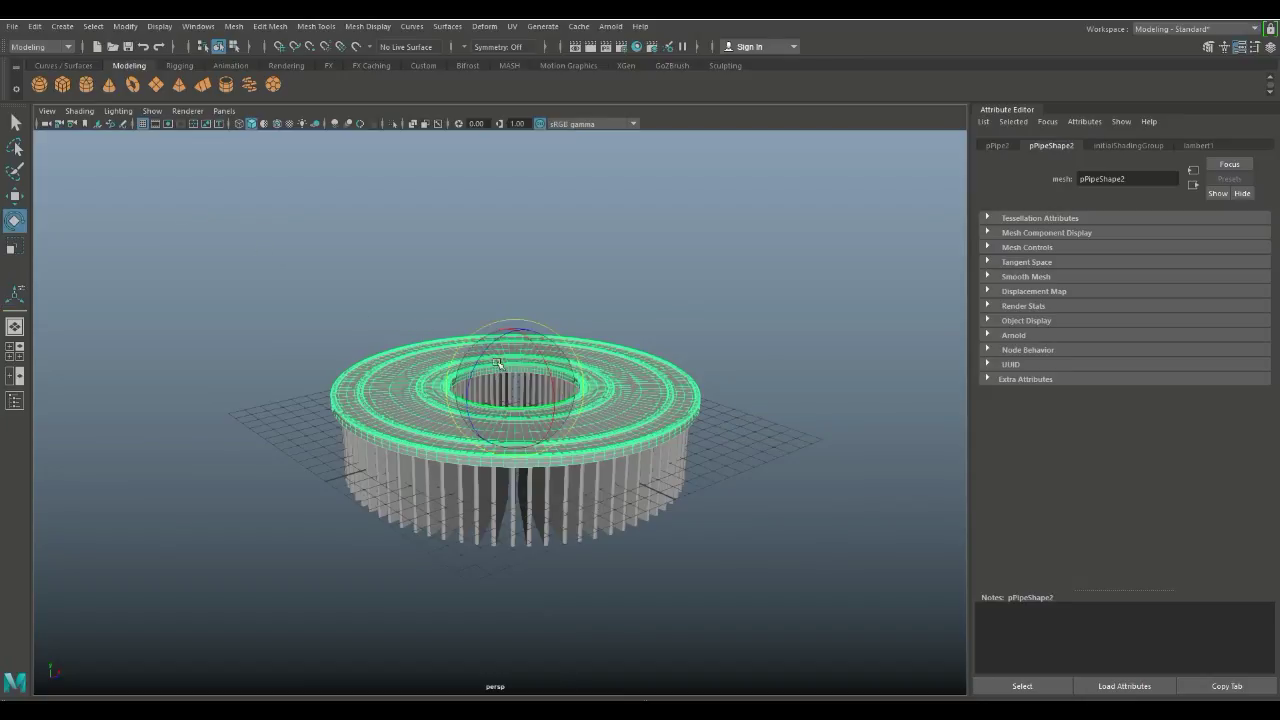
pyautogui.moveTo(538, 350); pyautogui.dragTo(565, 431)
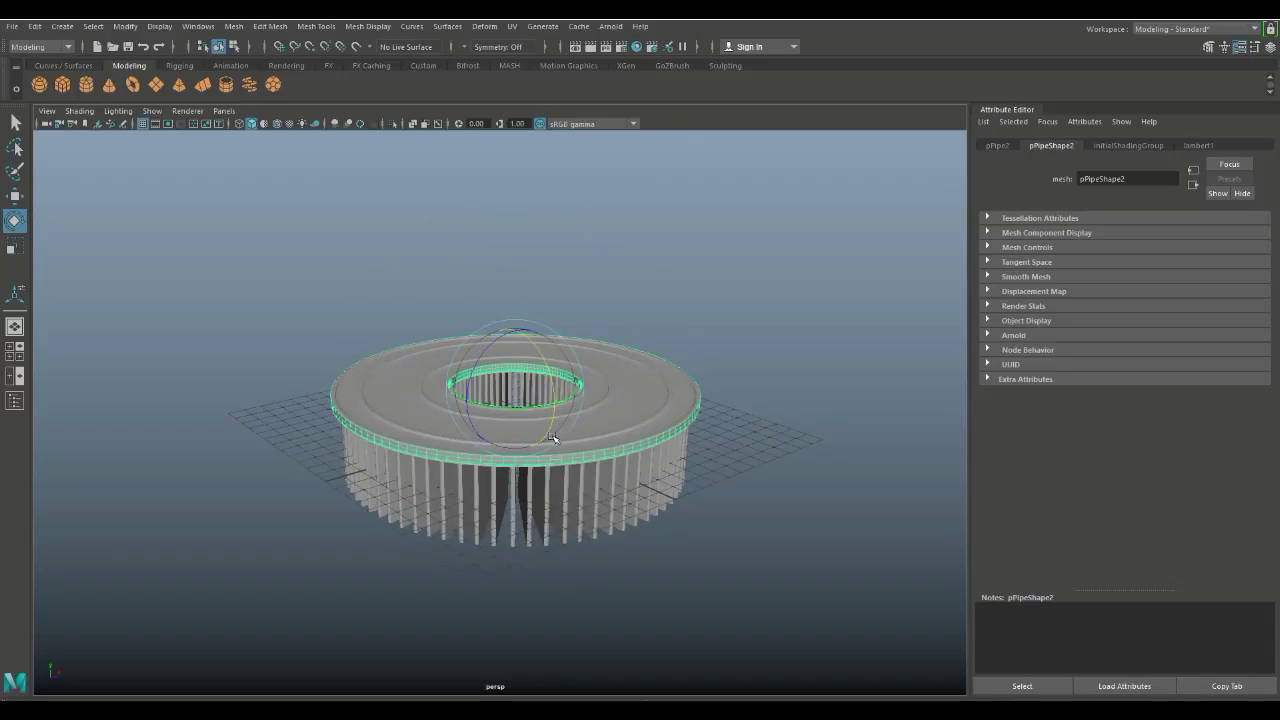
pyautogui.press('w')
pyautogui.moveTo(515, 327); pyautogui.dragTo(515, 400)
# Fine-tune the duplicate ring's height in the wireframe side view so it sits against the slab bottoms, and return to the perspective view.
pyautogui.click(15, 352)
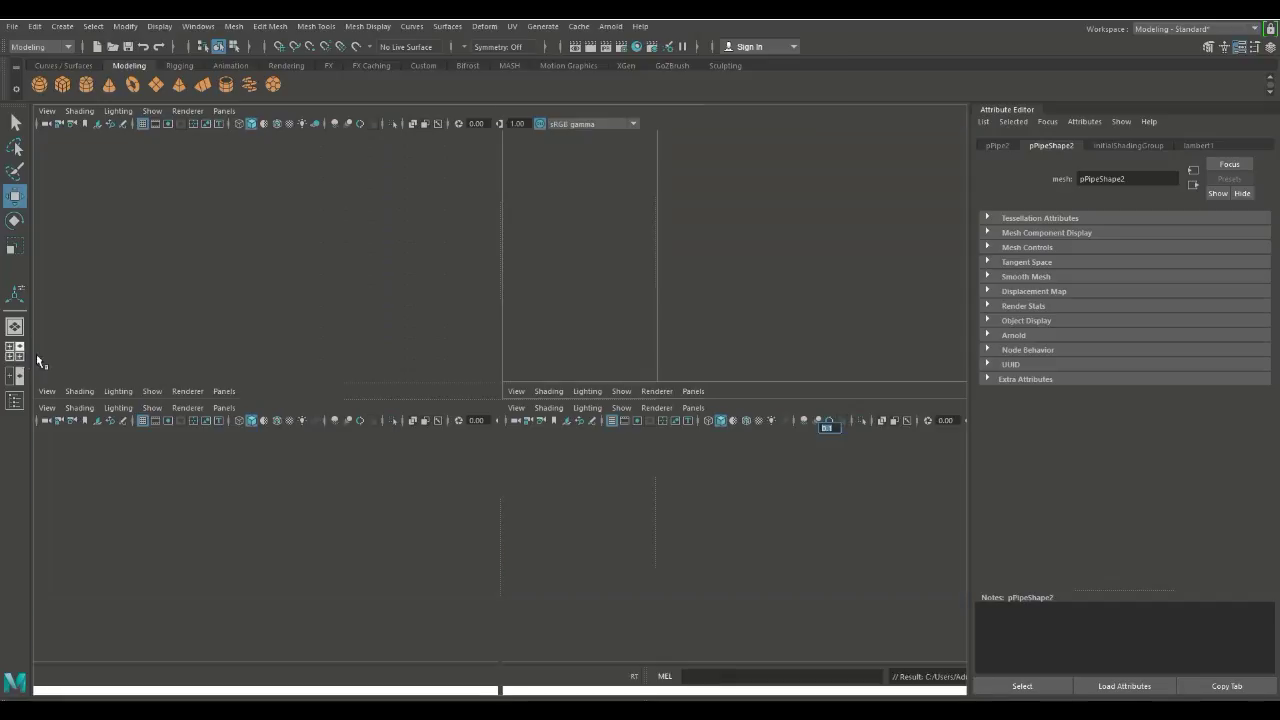
pyautogui.press('space')
pyautogui.press('4')
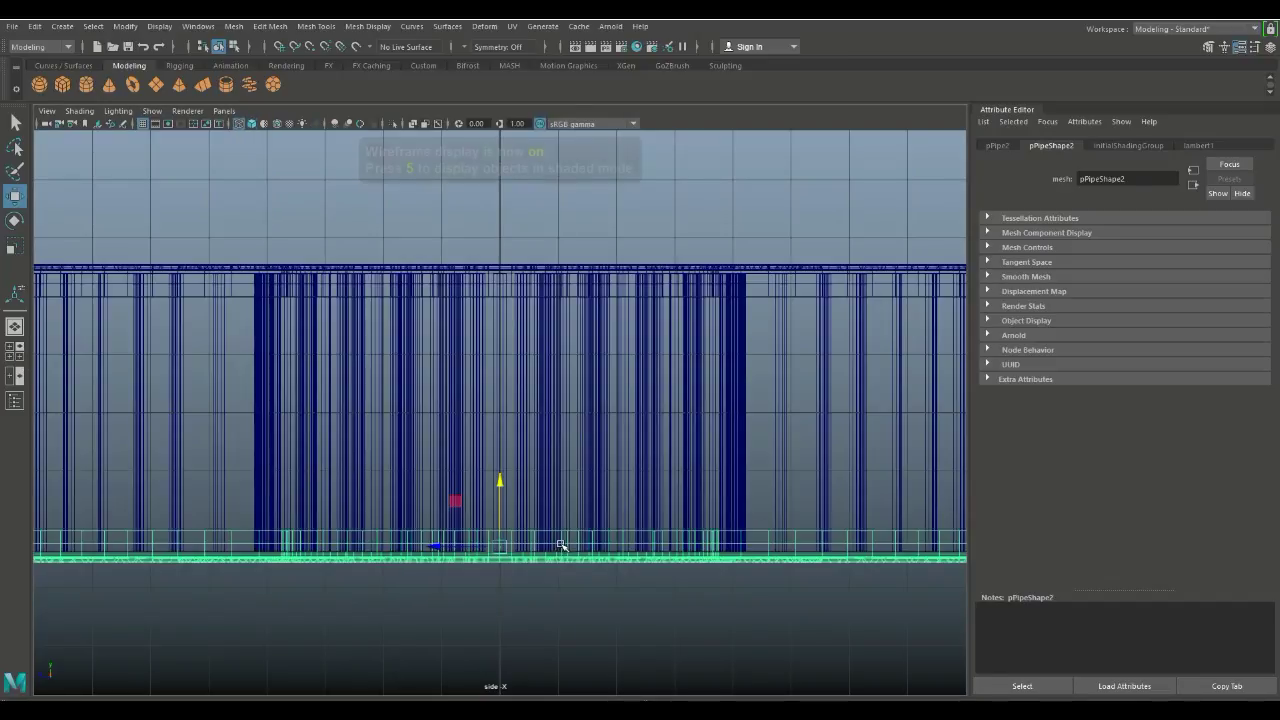
pyautogui.moveTo(500, 487)
pyautogui.mouseDown()
pyautogui.moveTo(501, 500)
pyautogui.moveTo(501, 487)
pyautogui.mouseUp()
pyautogui.click(17, 349)
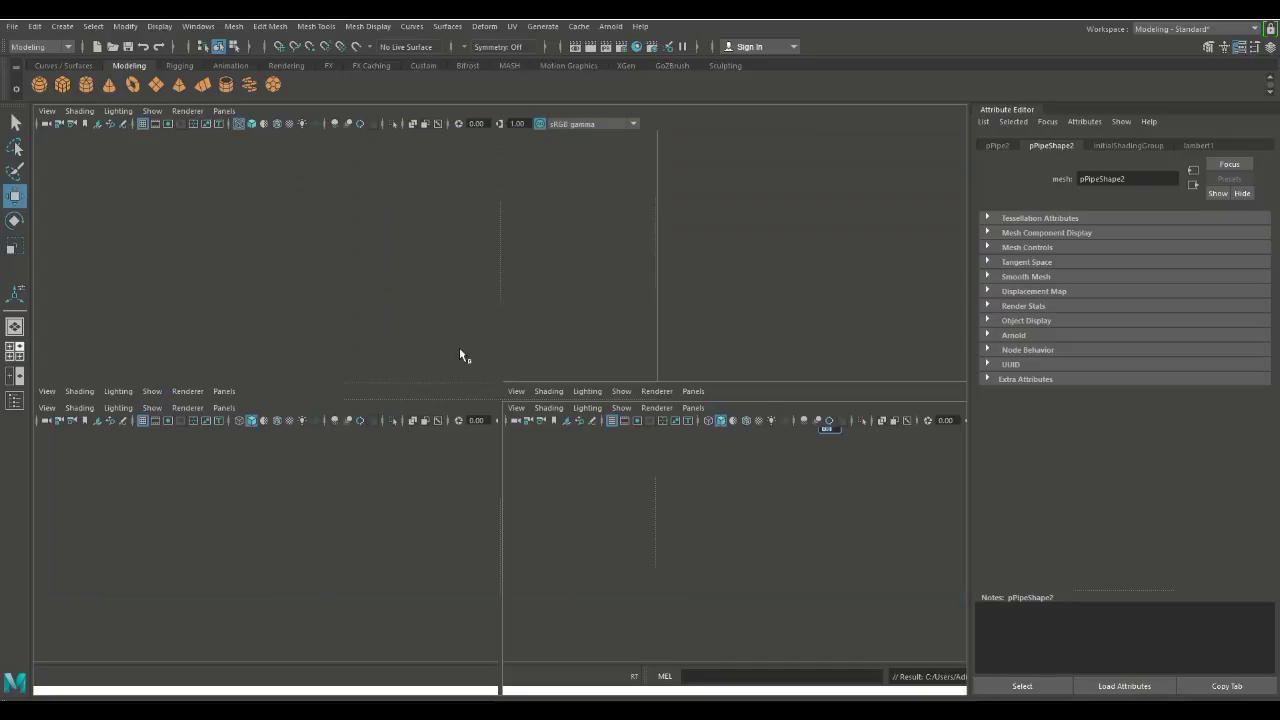
pyautogui.press('space')
pyautogui.click(729, 553)
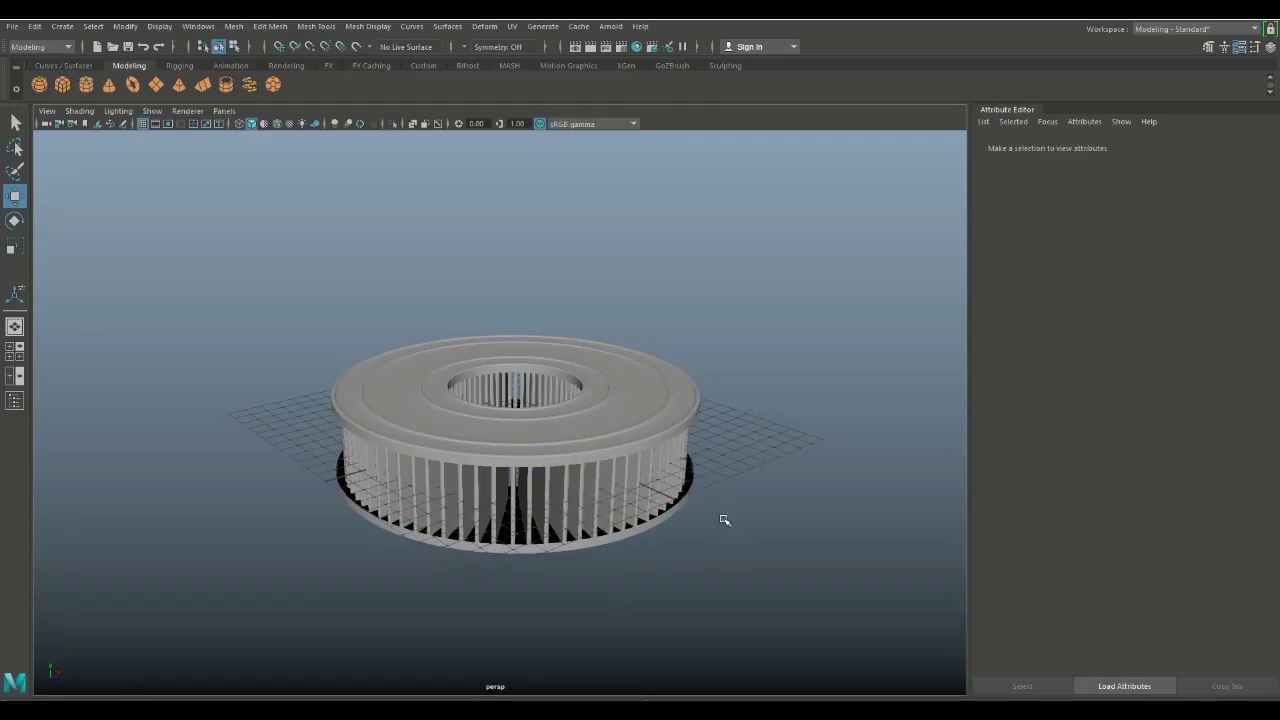
# Extrude all faces of the upper ring with Thickness 0.01 to give it a solid shell.
pyautogui.moveTo(711, 529)
pyautogui.keyDown('alt'); pyautogui.mouseDown()
pyautogui.moveTo(709, 466)
pyautogui.moveTo(720, 528)
pyautogui.mouseUp(); pyautogui.keyUp('alt')
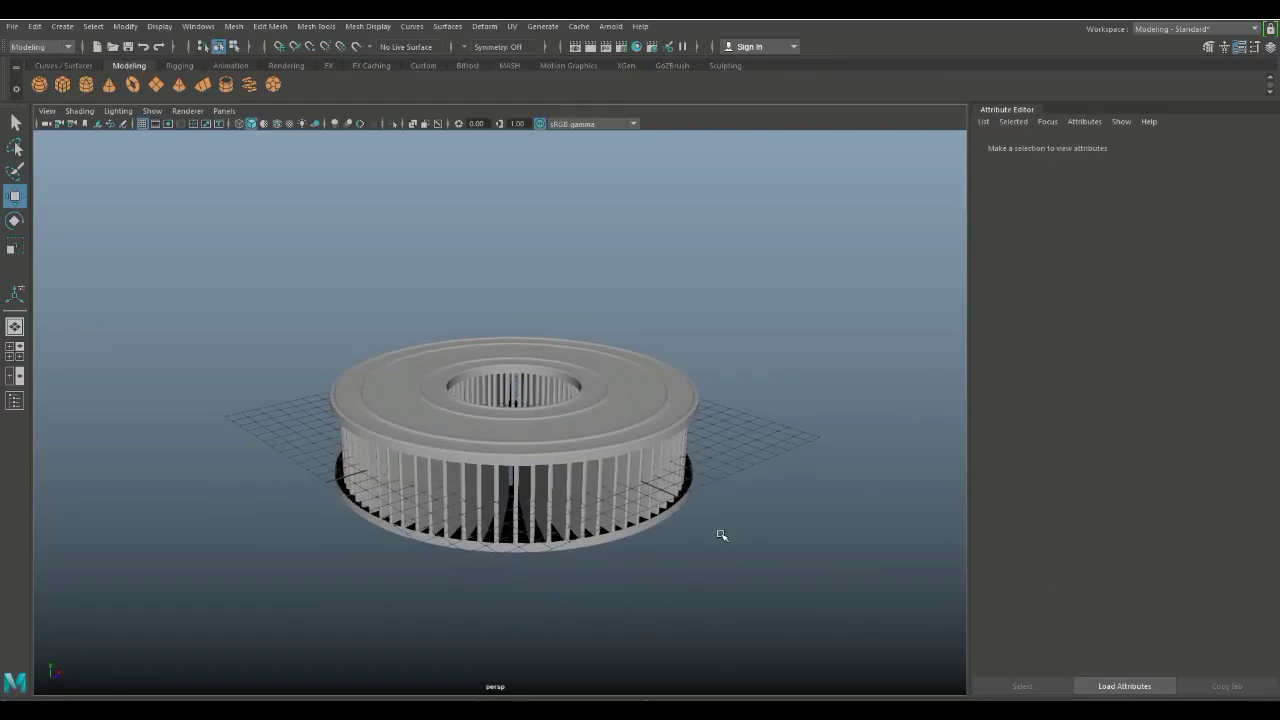
pyautogui.scroll(3, 714, 580)
pyautogui.keyDown('alt'); pyautogui.moveTo(651, 424); pyautogui.dragTo(689, 552); pyautogui.keyUp('alt')
pyautogui.scroll(3, 600, 572)
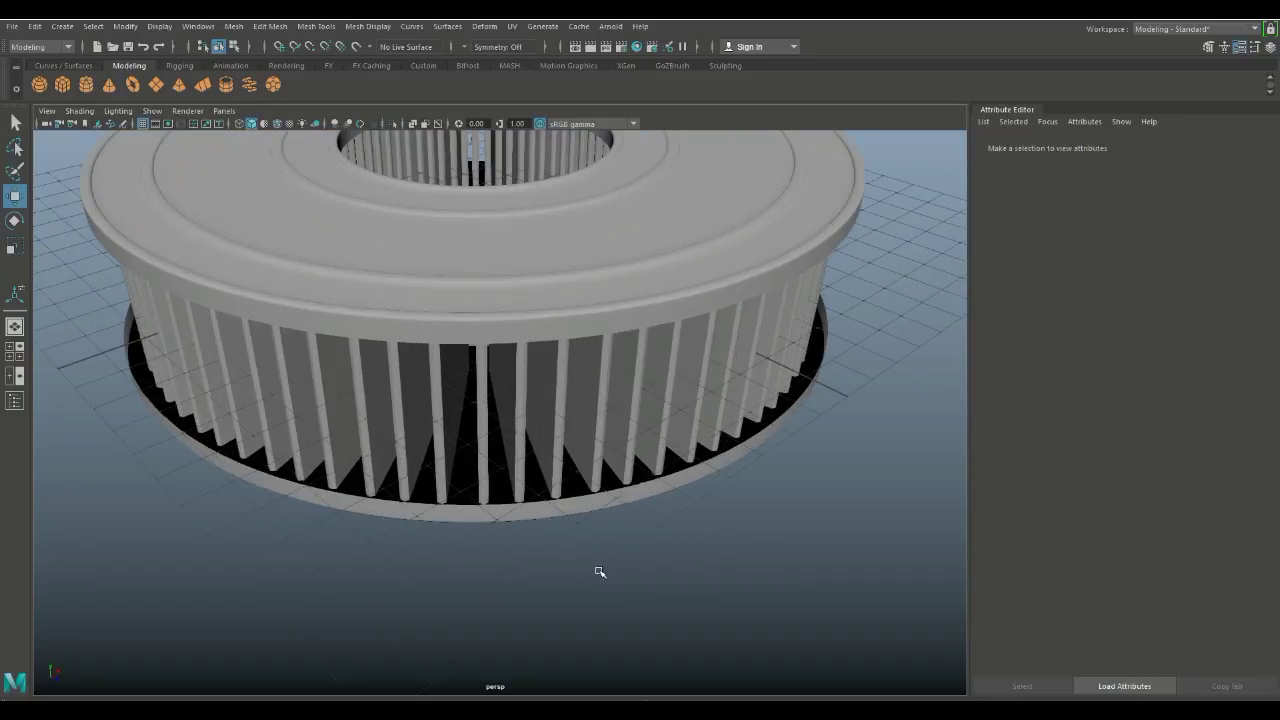
pyautogui.scroll(-1, 598, 590)
pyautogui.click(528, 365)
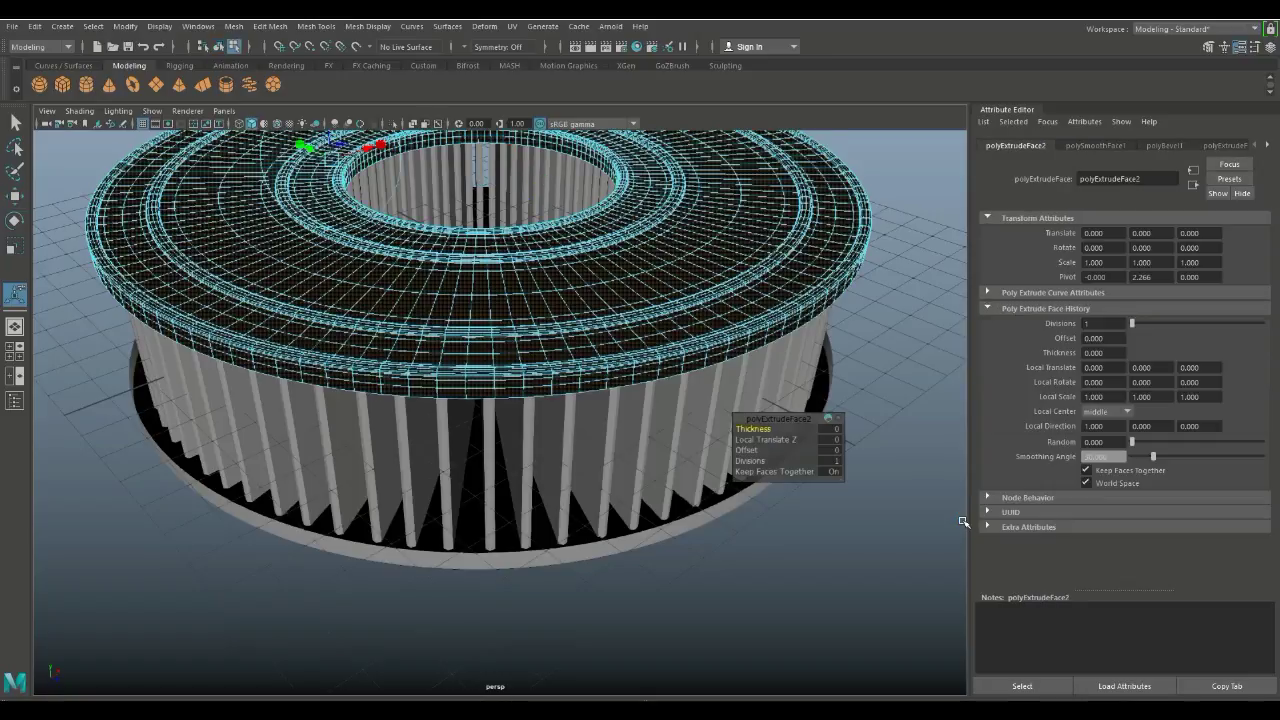
pyautogui.click(830, 429)
pyautogui.press('Return')
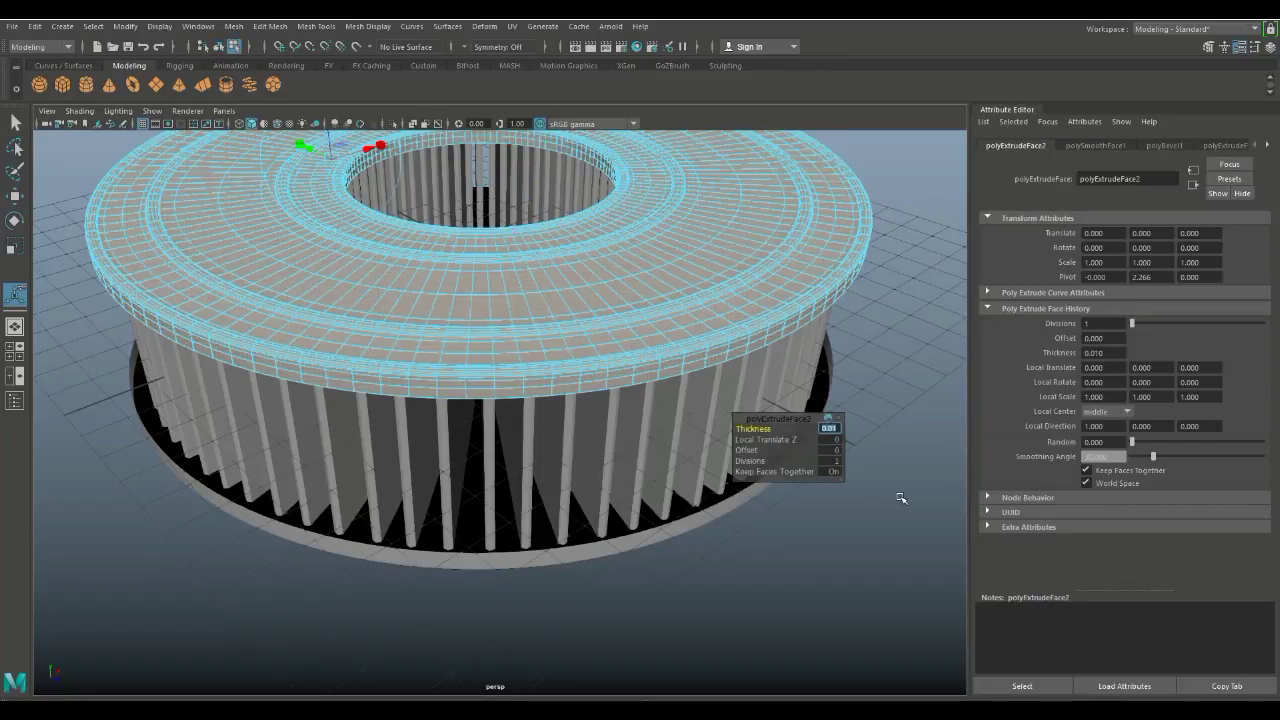
# Extrude all faces of the lower ring with Thickness 0.01.
pyautogui.click(588, 558)
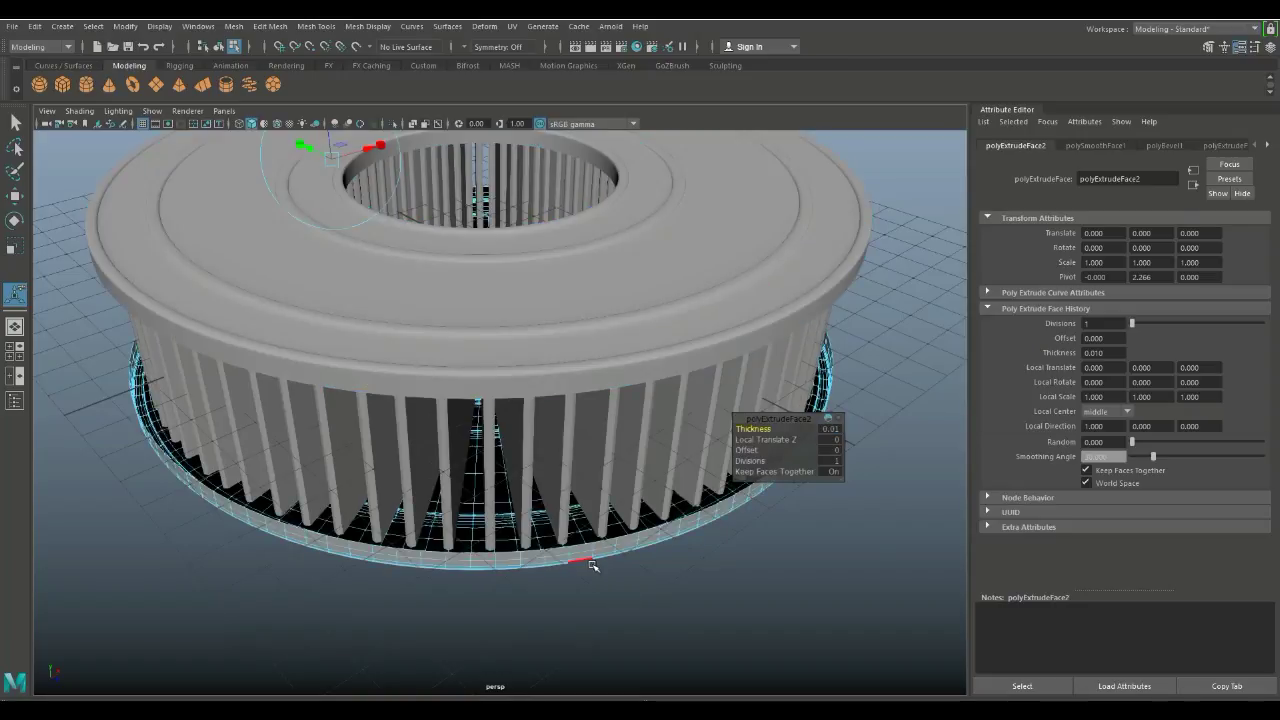
pyautogui.moveTo(589, 549); pyautogui.dragTo(655, 307, button='right')
pyautogui.hotkey('ctrl', 'e')
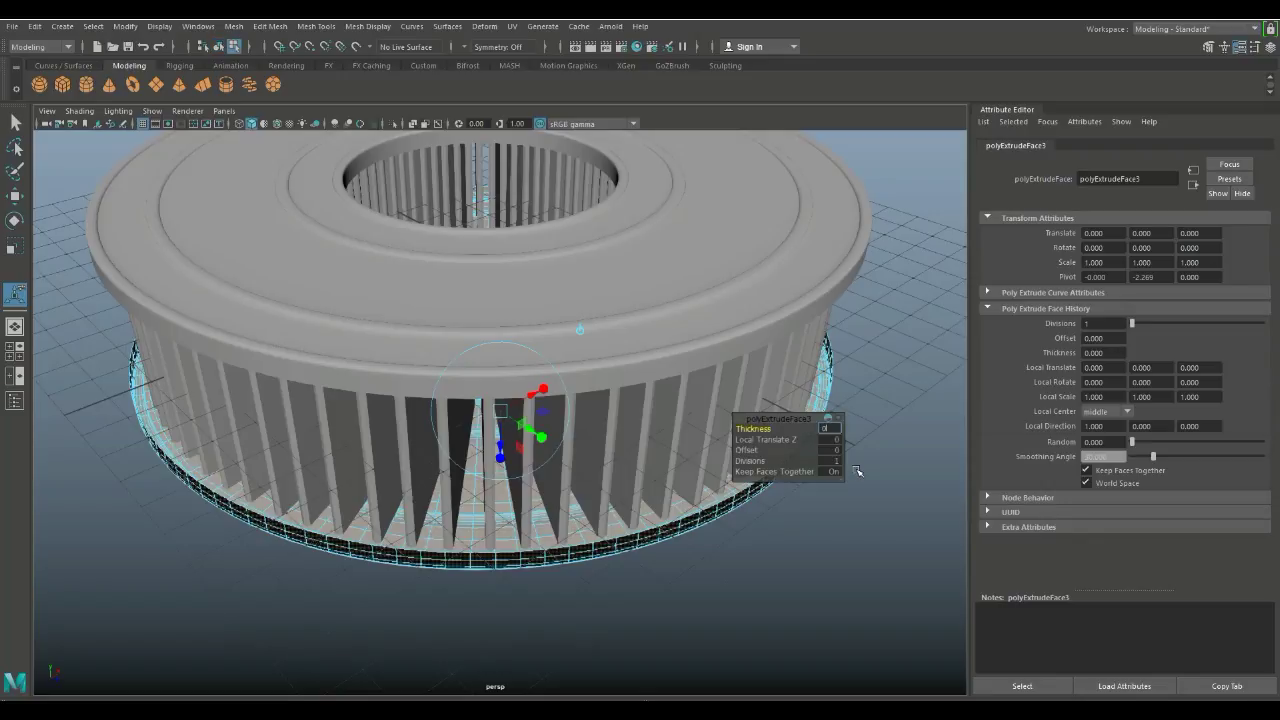
pyautogui.write('0.01')
pyautogui.press('Return')
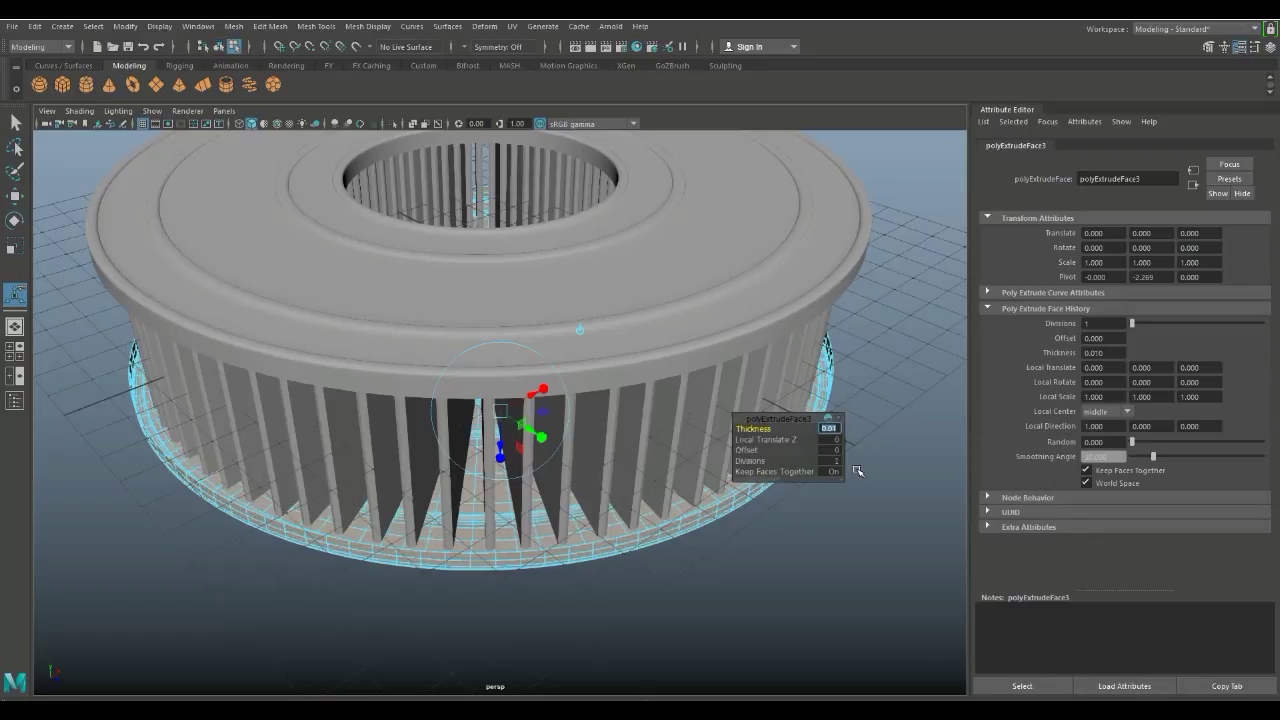
pyautogui.click(727, 566)
# Return the lower ring to object mode, clear the selection and view the whole model from above.
pyautogui.scroll(-3, 719, 573)
pyautogui.moveTo(723, 586)
pyautogui.keyDown('alt'); pyautogui.mouseDown()
pyautogui.moveTo(703, 543)
pyautogui.moveTo(708, 566)
pyautogui.mouseUp(); pyautogui.keyUp('alt')
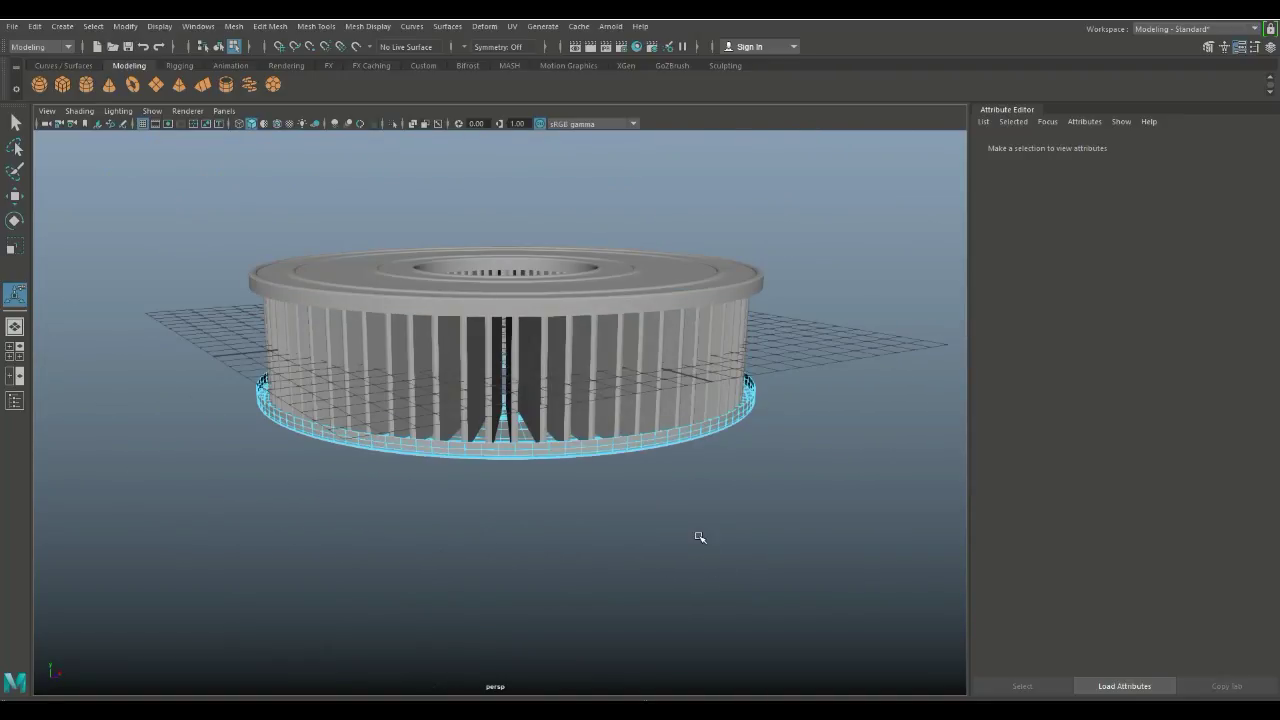
pyautogui.moveTo(603, 328); pyautogui.dragTo(643, 285, button='right')
pyautogui.click(643, 285)
pyautogui.click(669, 508)
pyautogui.keyDown('alt'); pyautogui.moveTo(669, 506); pyautogui.dragTo(673, 532); pyautogui.keyUp('alt')
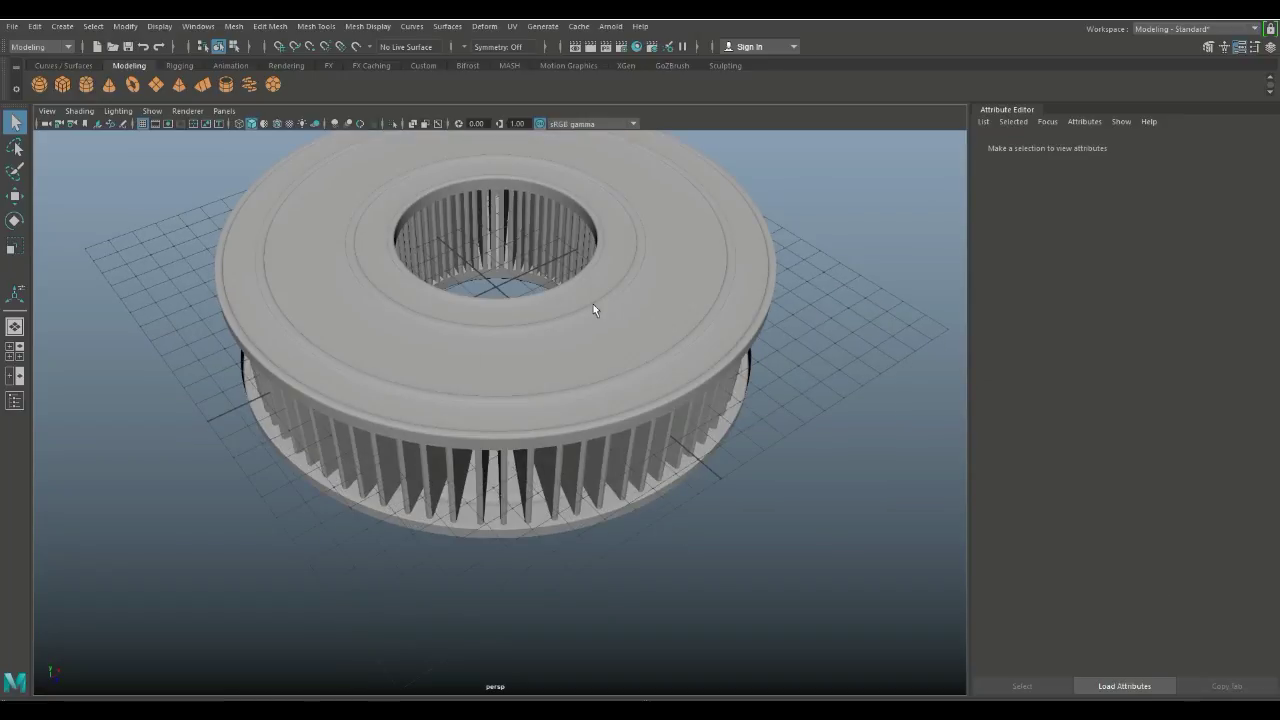
pyautogui.keyDown('alt'); pyautogui.moveTo(686, 522); pyautogui.dragTo(488, 480, button='right'); pyautogui.keyUp('alt')
pyautogui.keyDown('alt'); pyautogui.moveTo(488, 480); pyautogui.dragTo(253, 312); pyautogui.keyUp('alt')
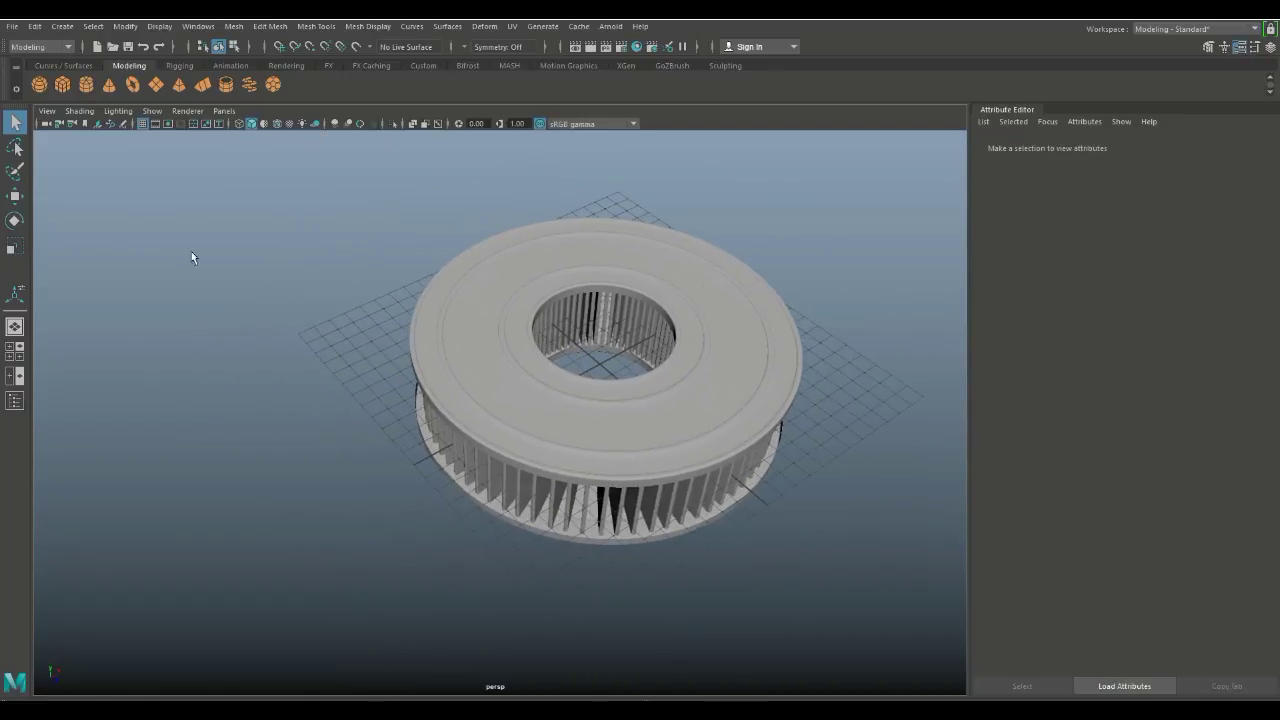
# Create a 3D type object and replace its default text with "X".
pyautogui.click(62, 26)
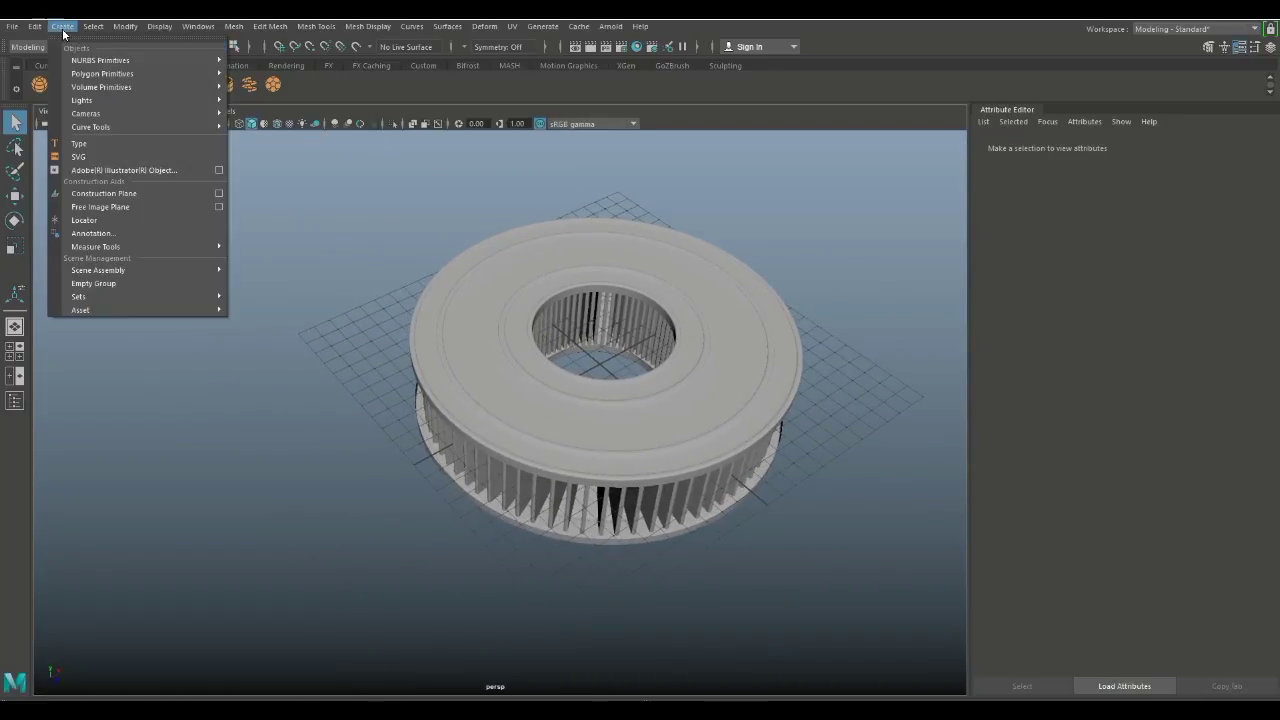
pyautogui.click(97, 144)
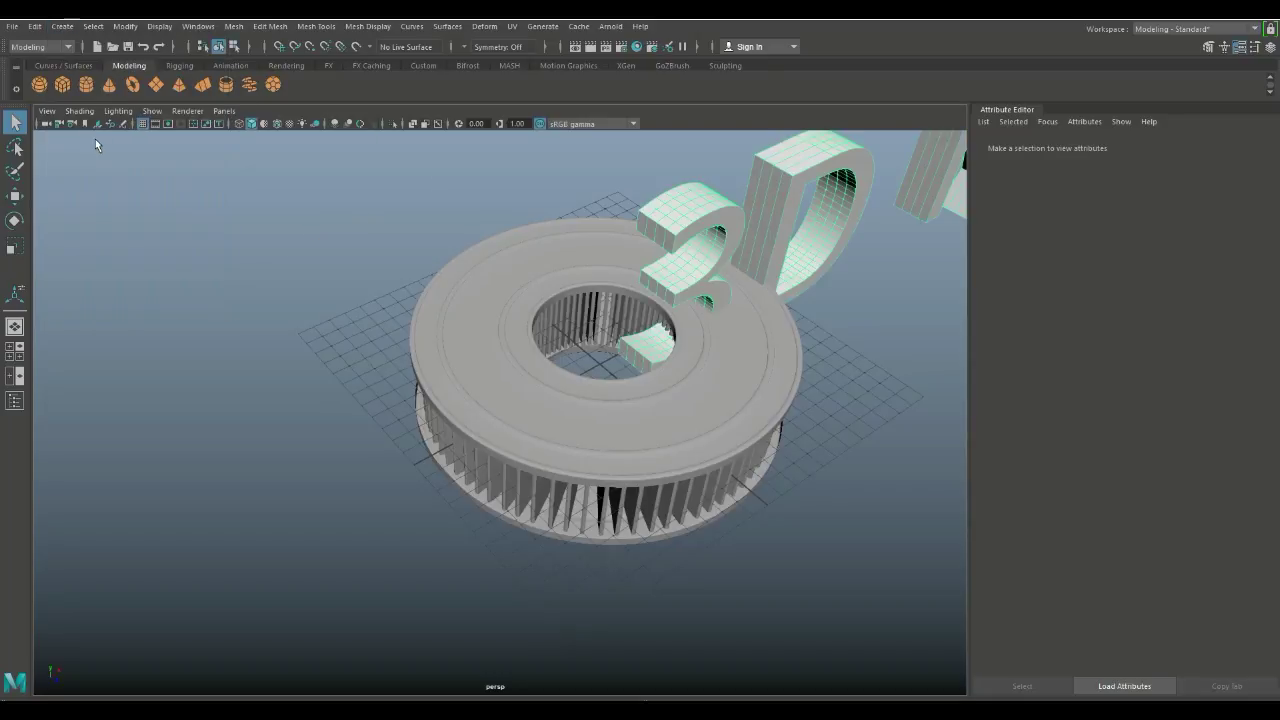
pyautogui.click(1059, 248)
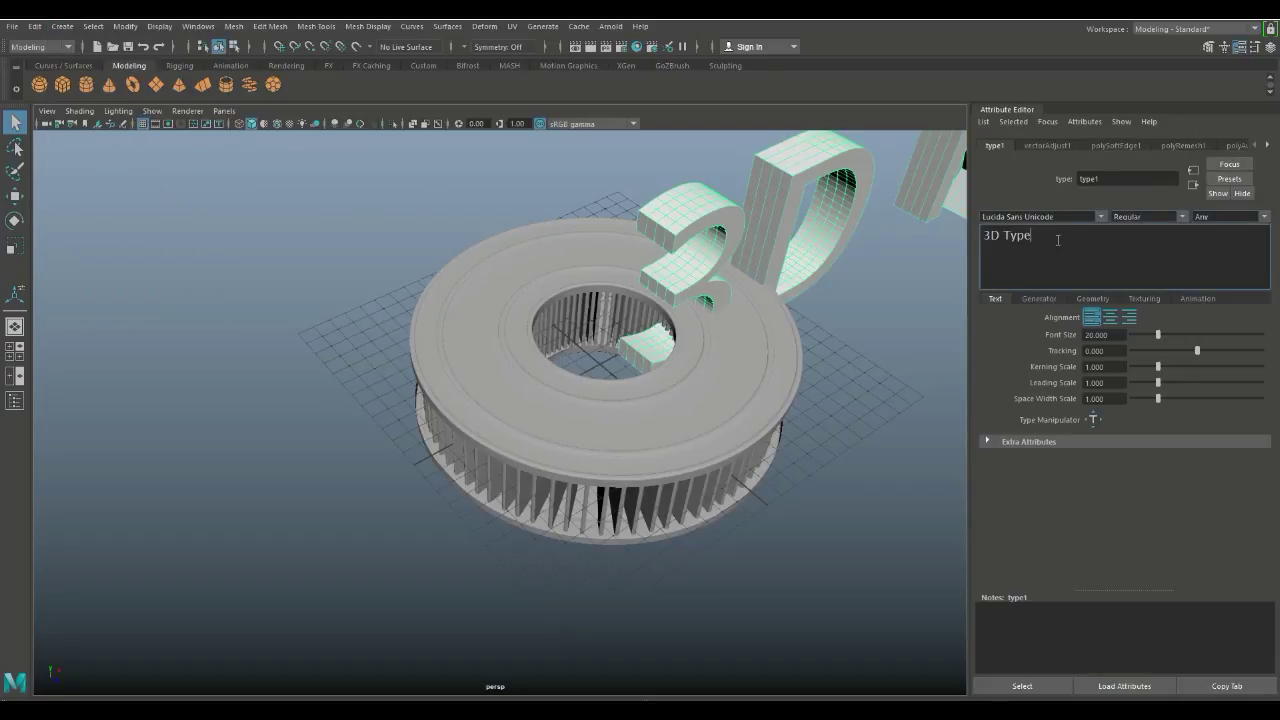
pyautogui.hotkey('ctrl', 'a')
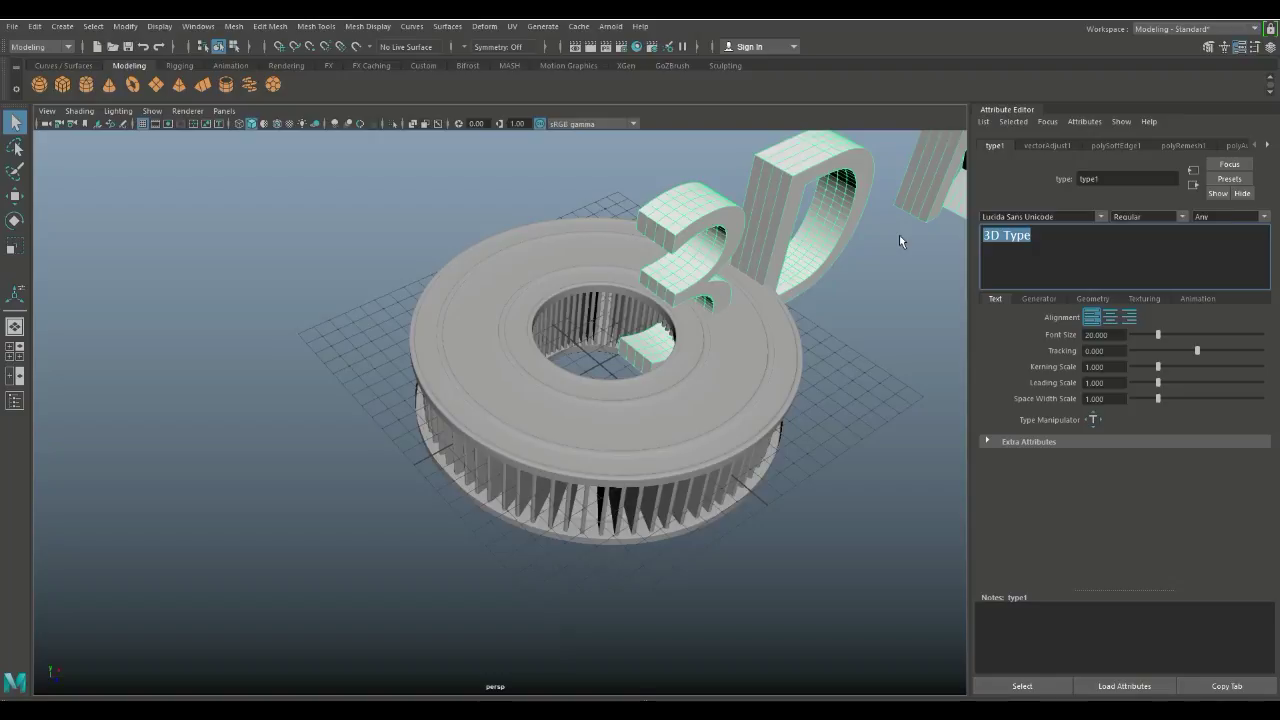
pyautogui.press('capslock')
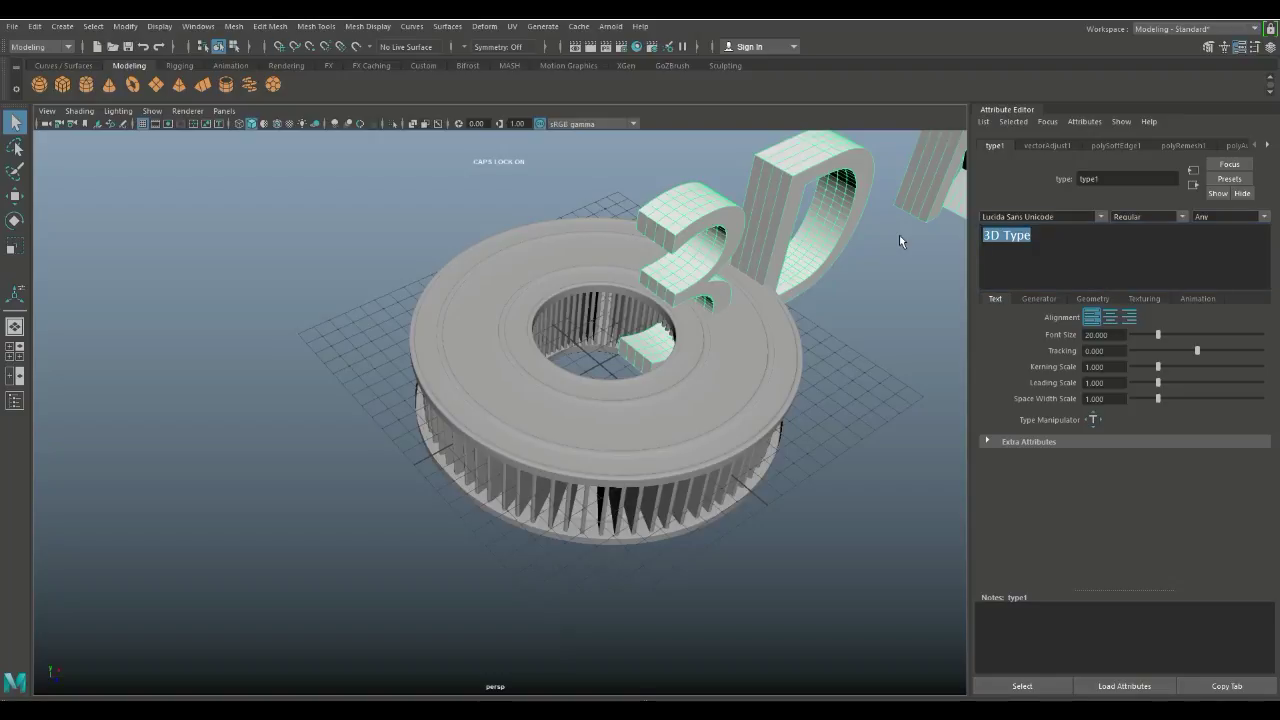
pyautogui.click(1045, 245)
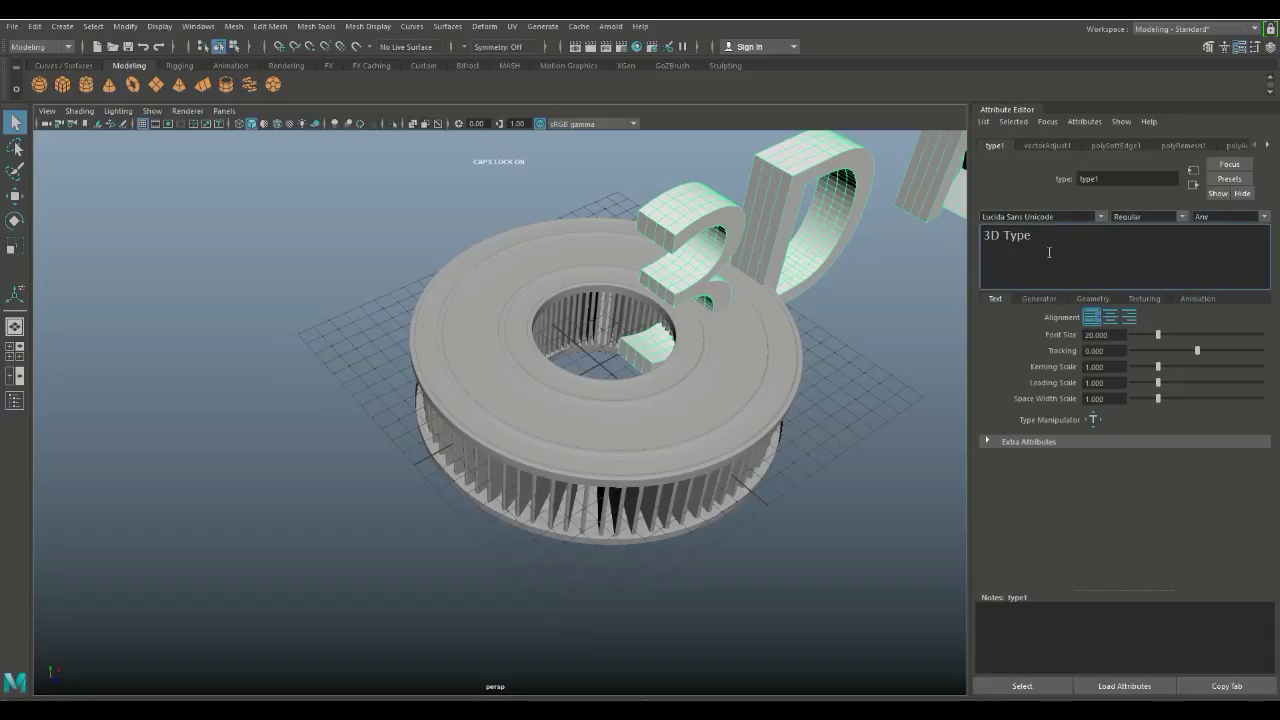
pyautogui.press('BackSpace')
pyautogui.press('BackSpace')
pyautogui.press('BackSpace')
pyautogui.press('BackSpace')
pyautogui.press('BackSpace')
pyautogui.press('BackSpace')
pyautogui.press('BackSpace')
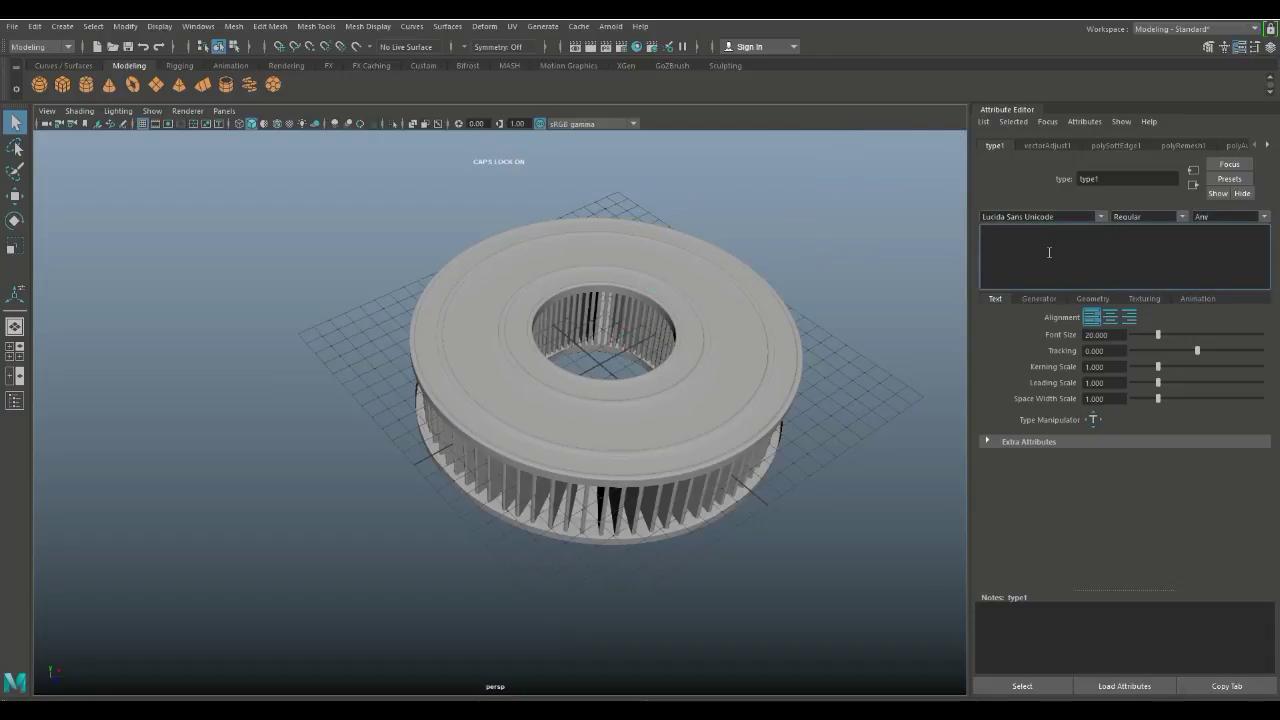
pyautogui.write('X')
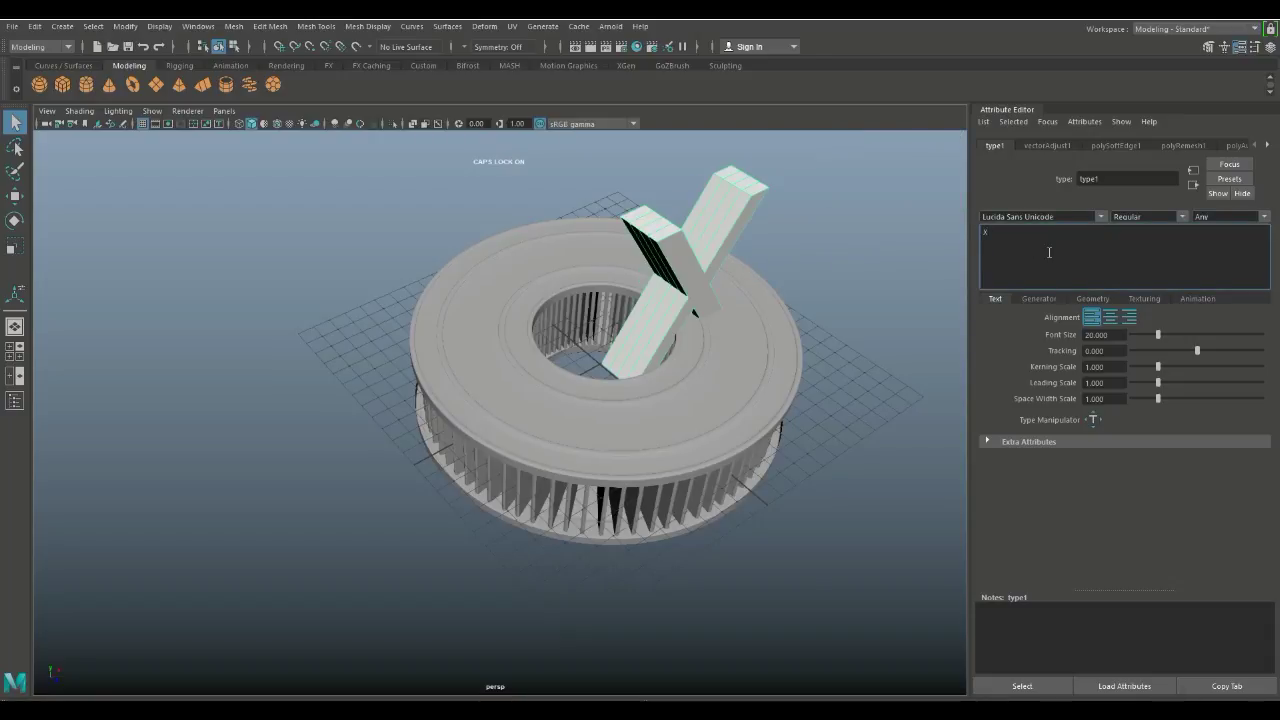
# Complete the 3D type object's text as "X3-2678-1" and clear the selection.
pyautogui.press('BackSpace')
pyautogui.write('X')
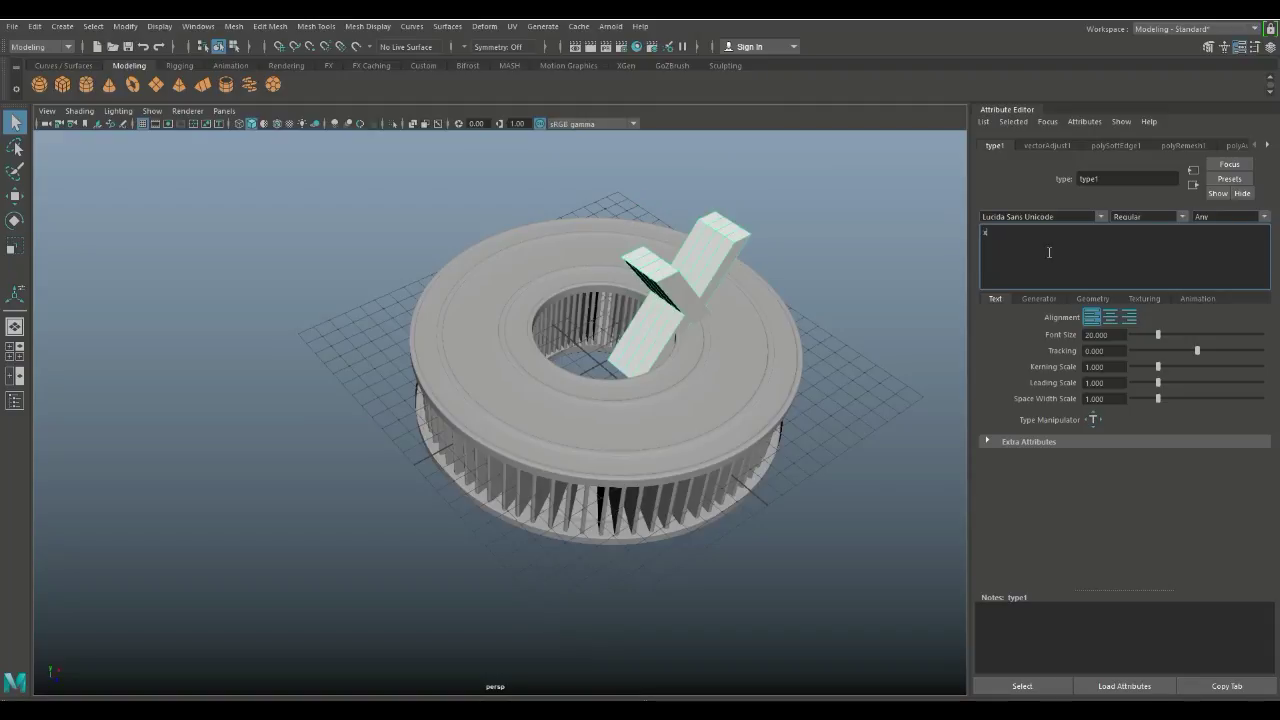
pyautogui.press('BackSpace')
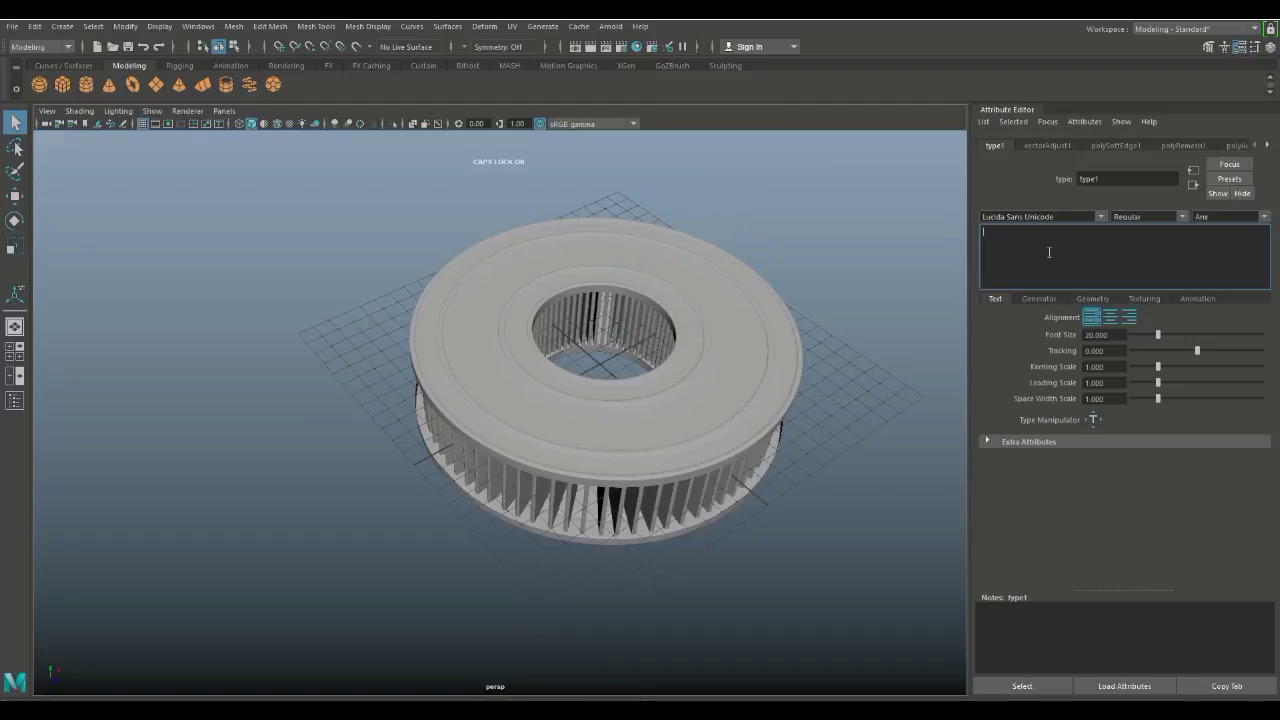
pyautogui.write('X')
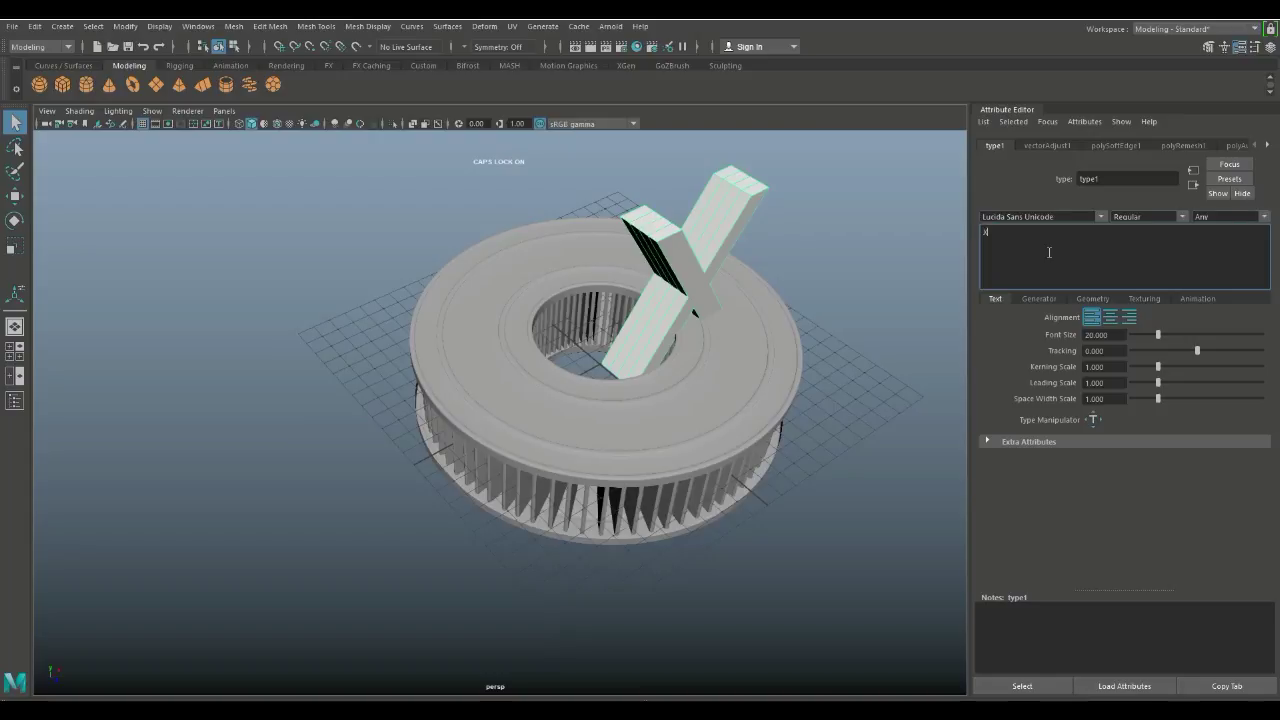
pyautogui.write('3-2678-1')
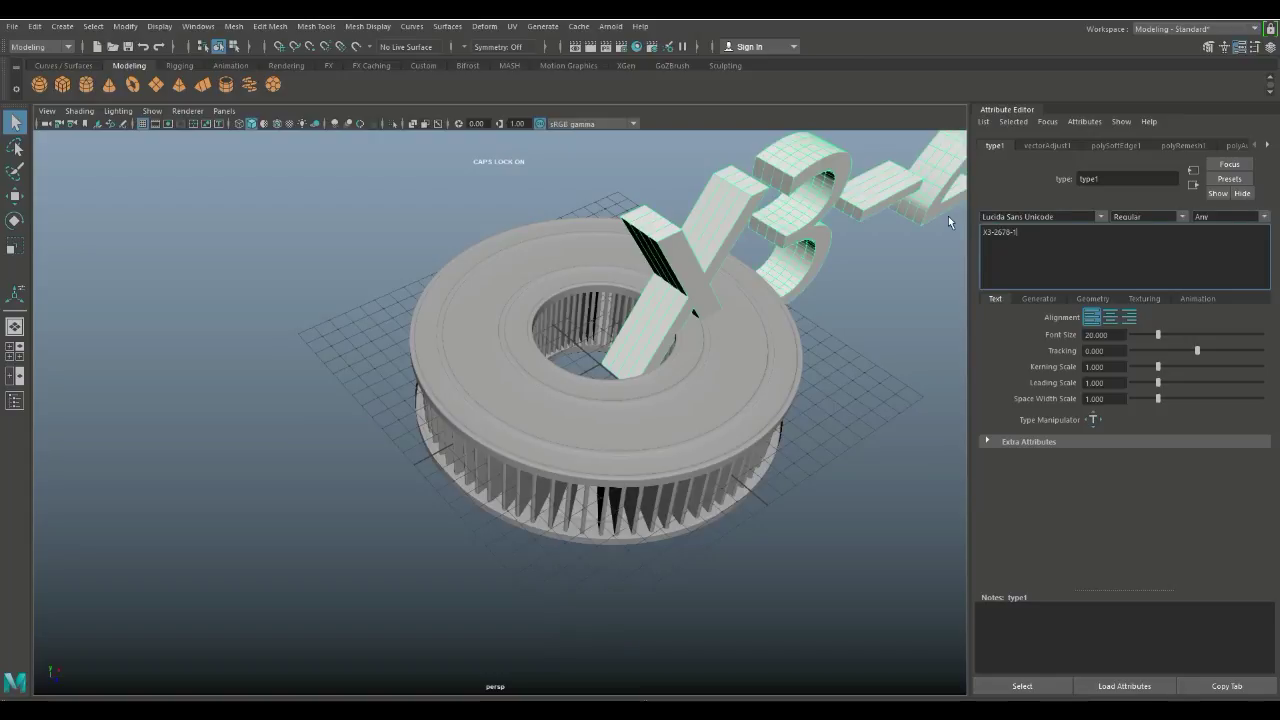
pyautogui.keyDown('alt'); pyautogui.moveTo(879, 388); pyautogui.dragTo(770, 434, button='right'); pyautogui.keyUp('alt')
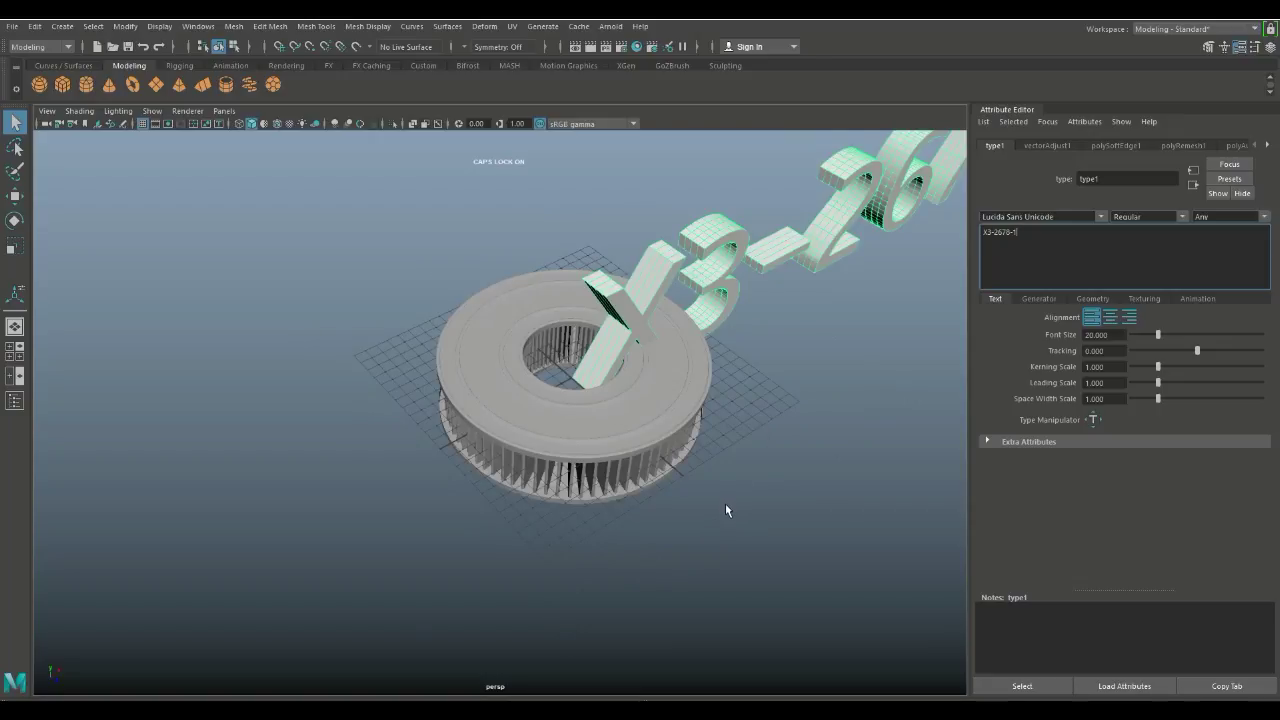
pyautogui.keyDown('alt'); pyautogui.moveTo(725, 505); pyautogui.dragTo(528, 598); pyautogui.keyUp('alt')
pyautogui.click(666, 531)
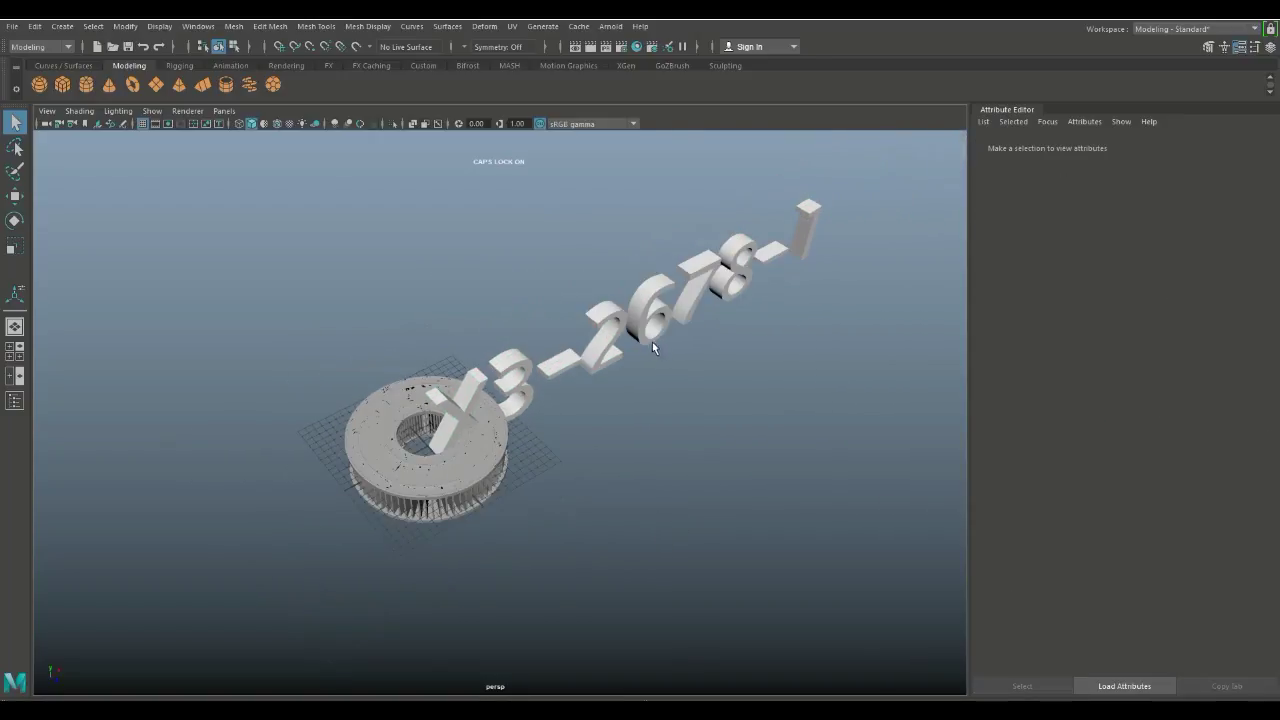
# Scale the 3D text down uniformly to roughly a third of its size and center its pivot.
pyautogui.click(641, 310)
pyautogui.press('r')
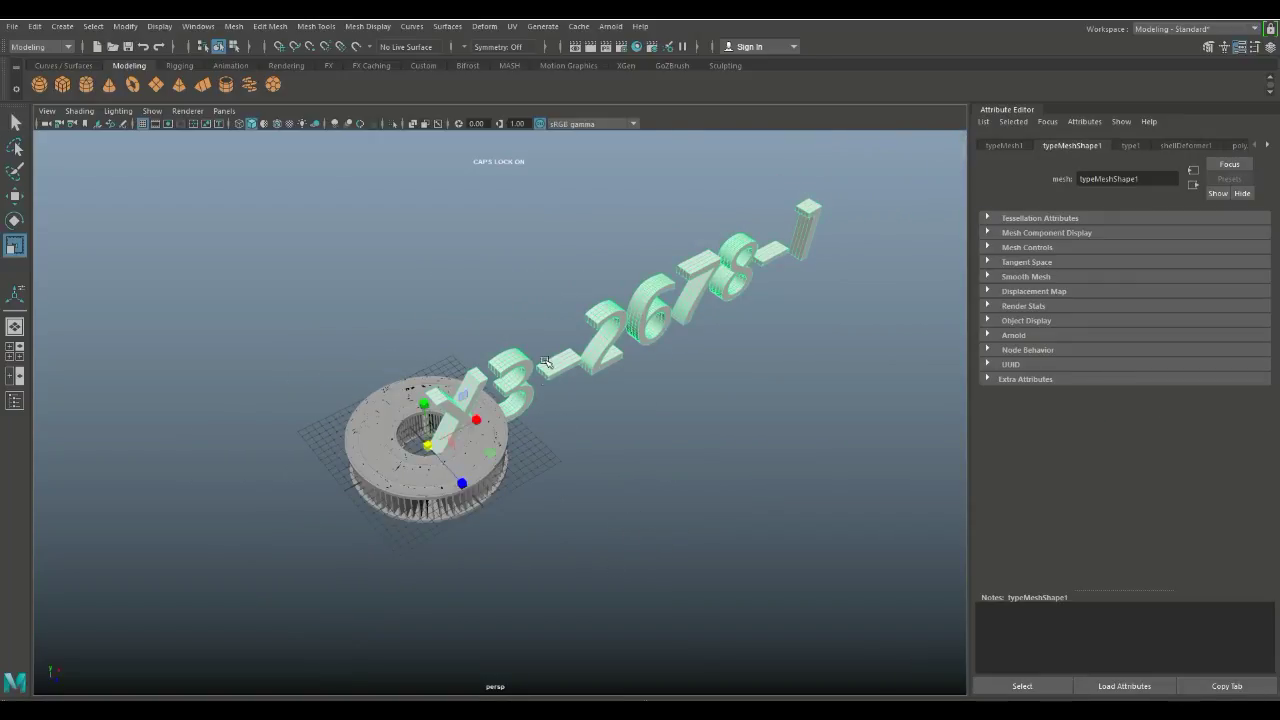
pyautogui.moveTo(426, 447); pyautogui.dragTo(11, 586)
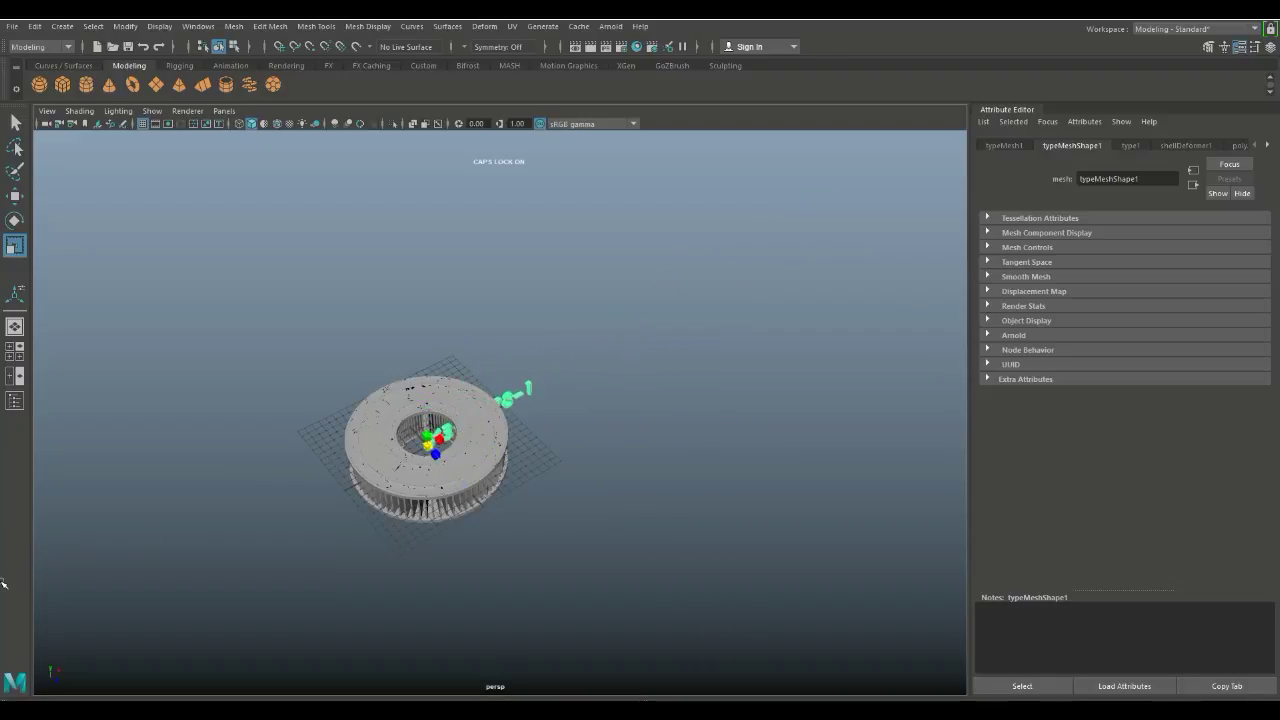
pyautogui.click(125, 26)
pyautogui.click(176, 124)
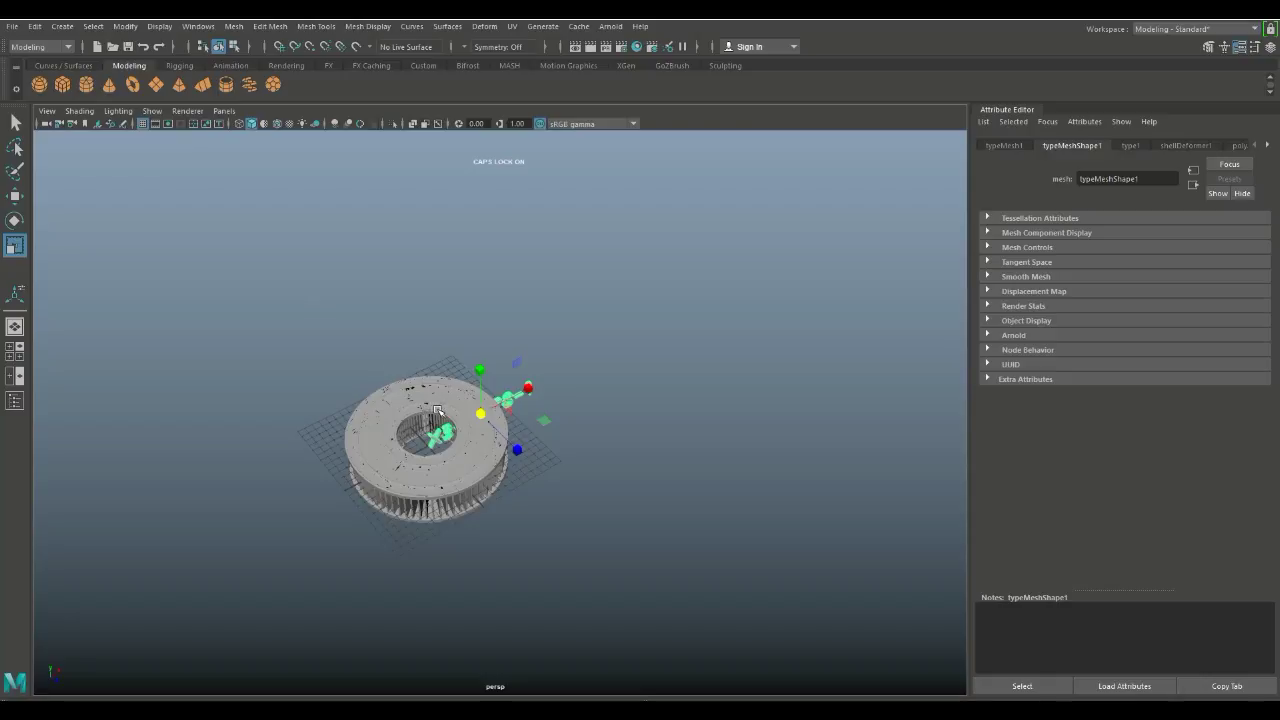
# Raise the 3D text above the upper ring and rotate it to lie flat, parallel to the ring's surface.
pyautogui.scroll(5, 437, 410)
pyautogui.press('w')
pyautogui.scroll(-2, 480, 432)
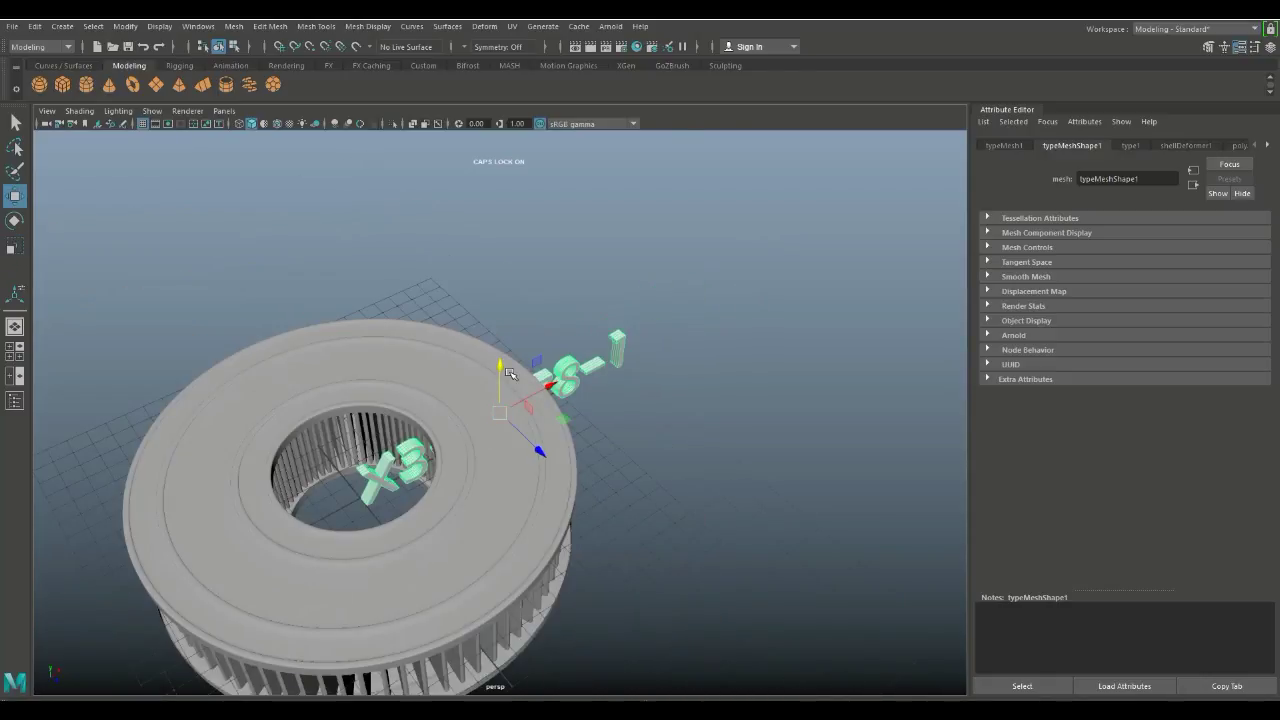
pyautogui.moveTo(499, 366); pyautogui.dragTo(500, 240)
pyautogui.press('e')
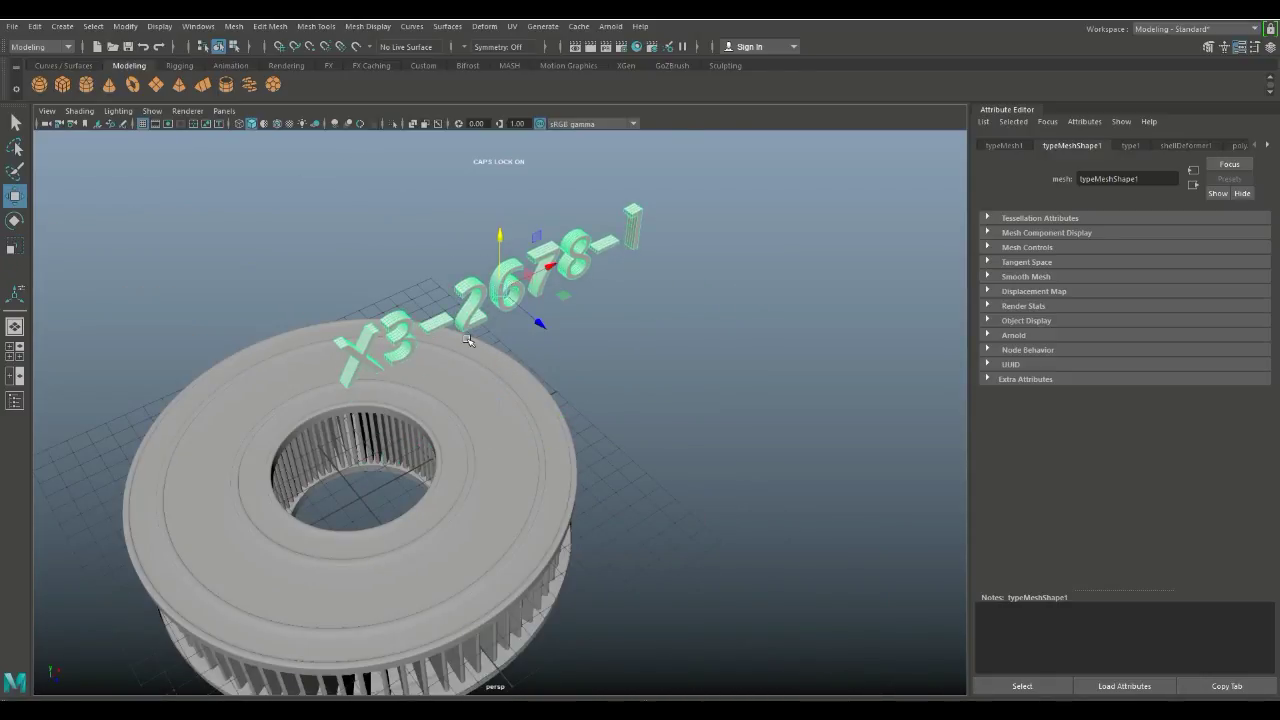
pyautogui.moveTo(520, 300); pyautogui.dragTo(505, 218)
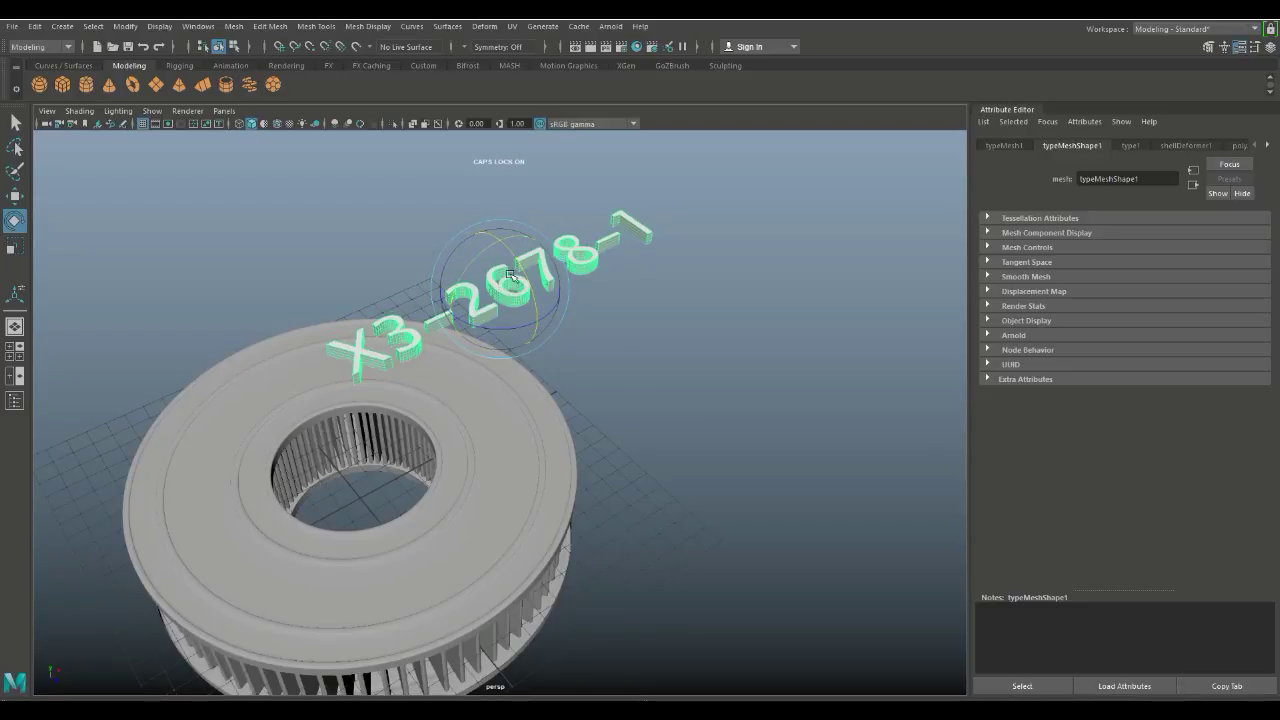
# In the top view, move the text over the far side of the ring and snap it onto the vertical centre line.
pyautogui.scroll(-2, 530, 395)
pyautogui.keyDown('alt'); pyautogui.moveTo(530, 395); pyautogui.dragTo(62, 387); pyautogui.keyUp('alt')
pyautogui.click(14, 350)
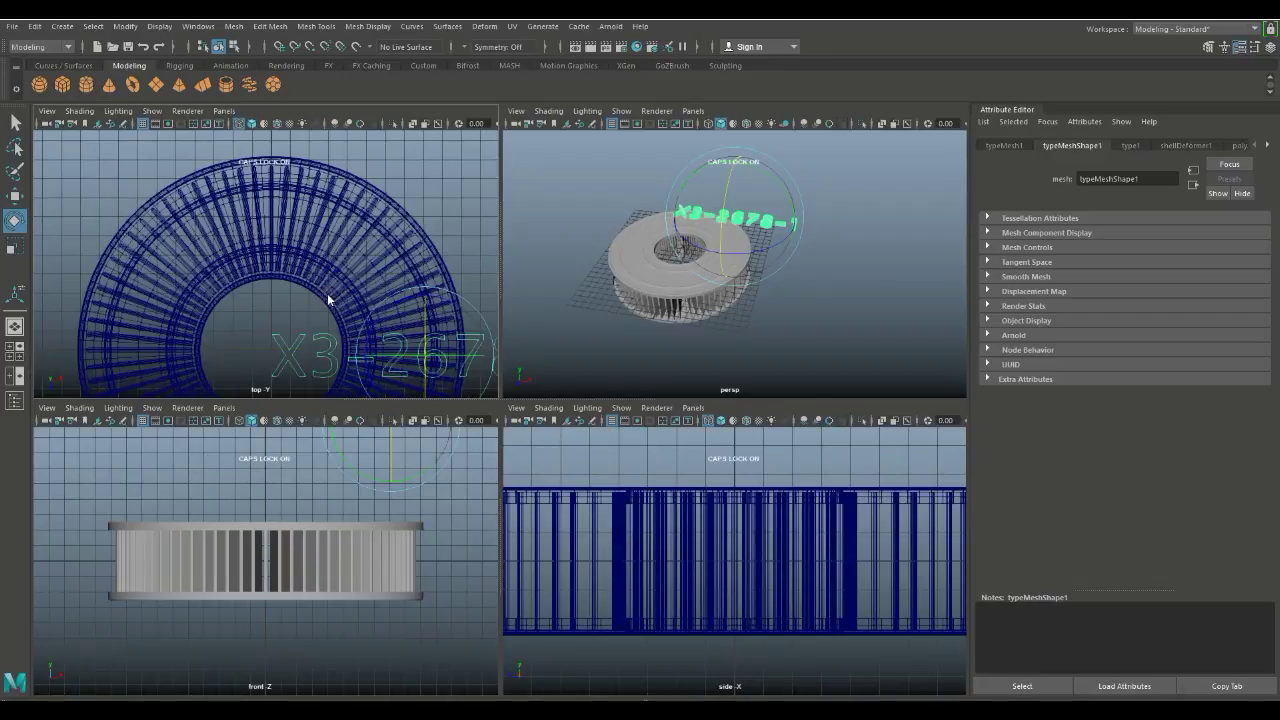
pyautogui.press('space')
pyautogui.scroll(-2, 367, 353)
pyautogui.press('w')
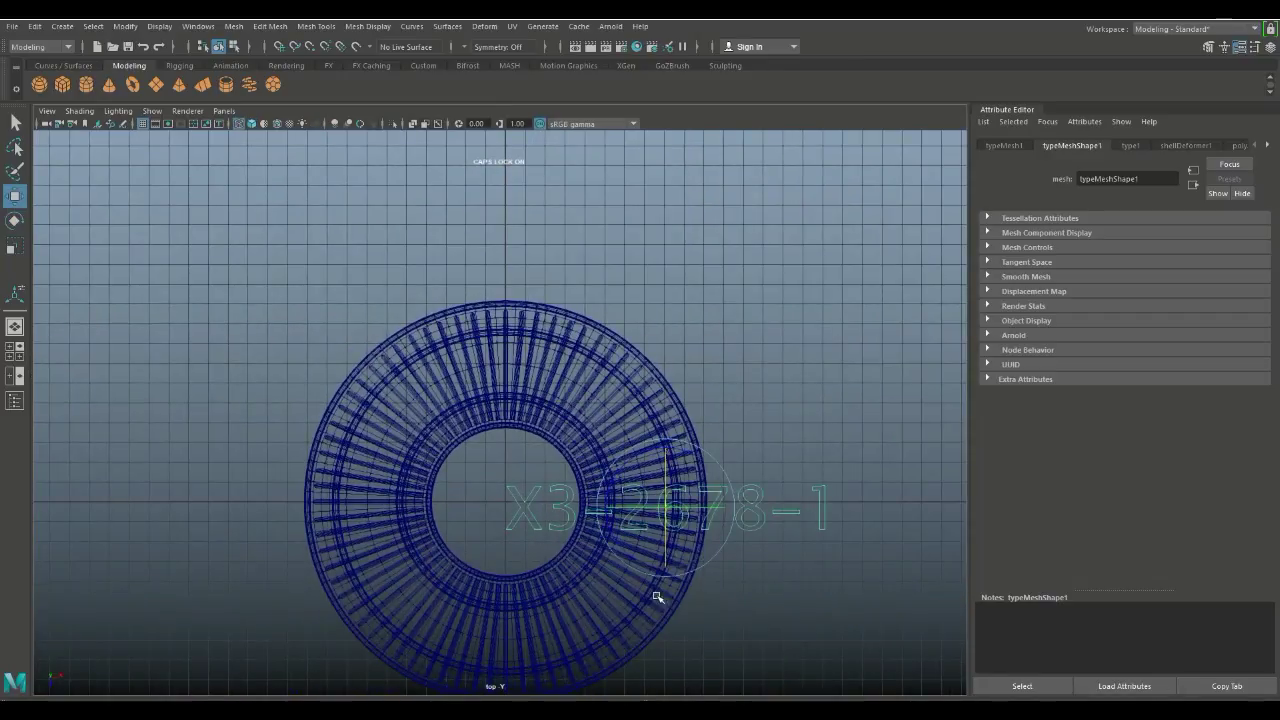
pyautogui.moveTo(664, 509); pyautogui.dragTo(512, 370)
pyautogui.press('x')
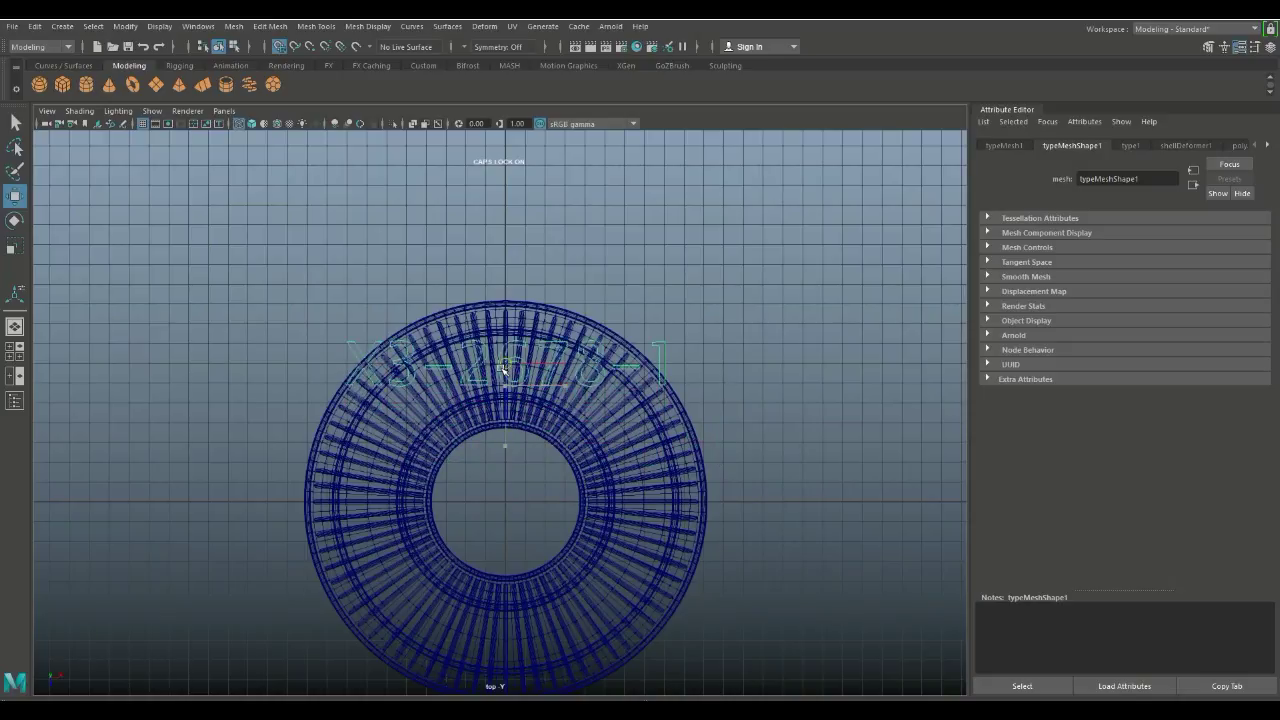
# Scale the text down uniformly so its letter height fits between the ring's raised bands.
pyautogui.press('r')
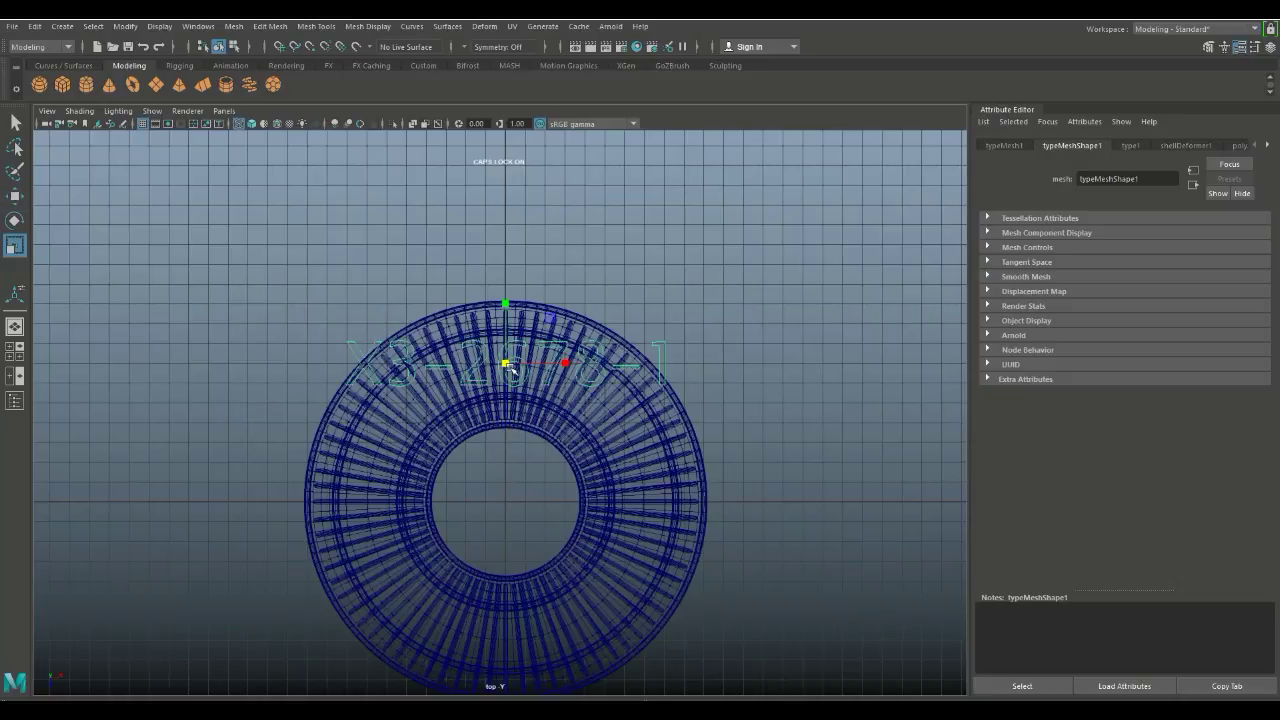
pyautogui.moveTo(506, 363); pyautogui.dragTo(475, 377)
pyautogui.scroll(2, 578, 447)
pyautogui.keyDown('alt'); pyautogui.moveTo(558, 460); pyautogui.dragTo(560, 521, button='middle'); pyautogui.keyUp('alt')
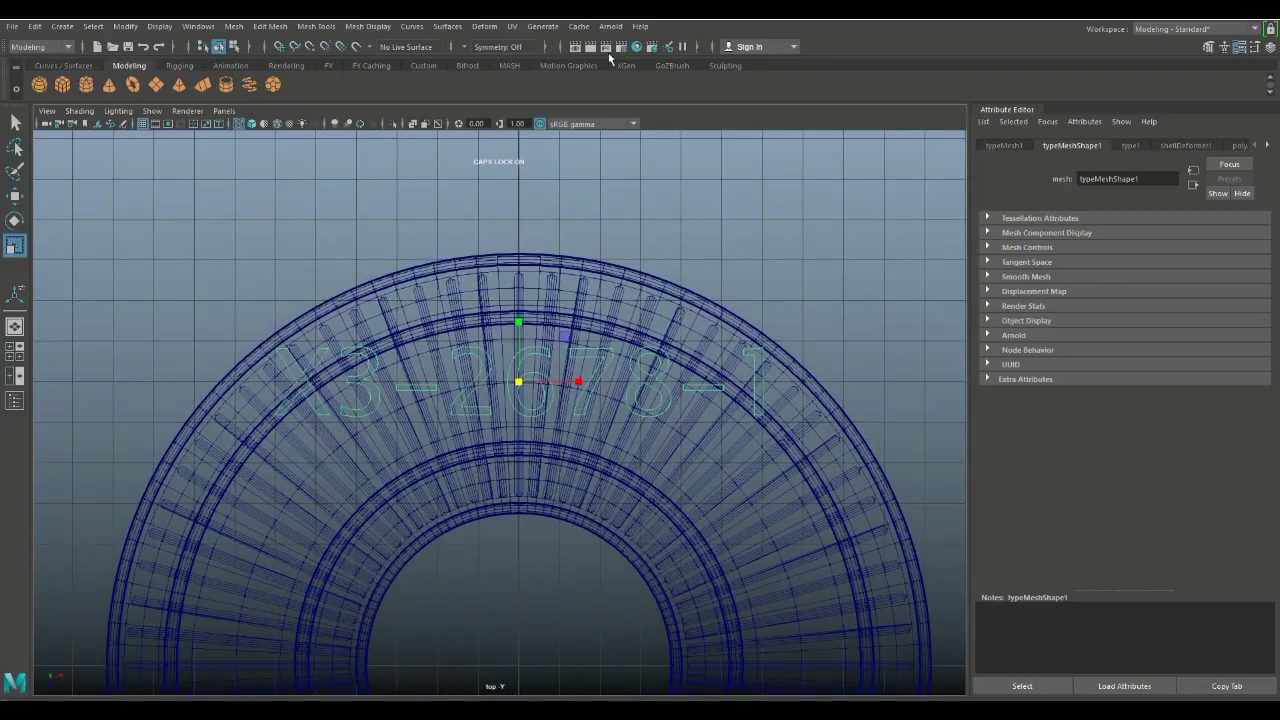
# Add a nonlinear Bend deformer to the text and rotate its handle 90° to run along the text's length.
pyautogui.click(485, 26)
pyautogui.moveTo(530, 209)
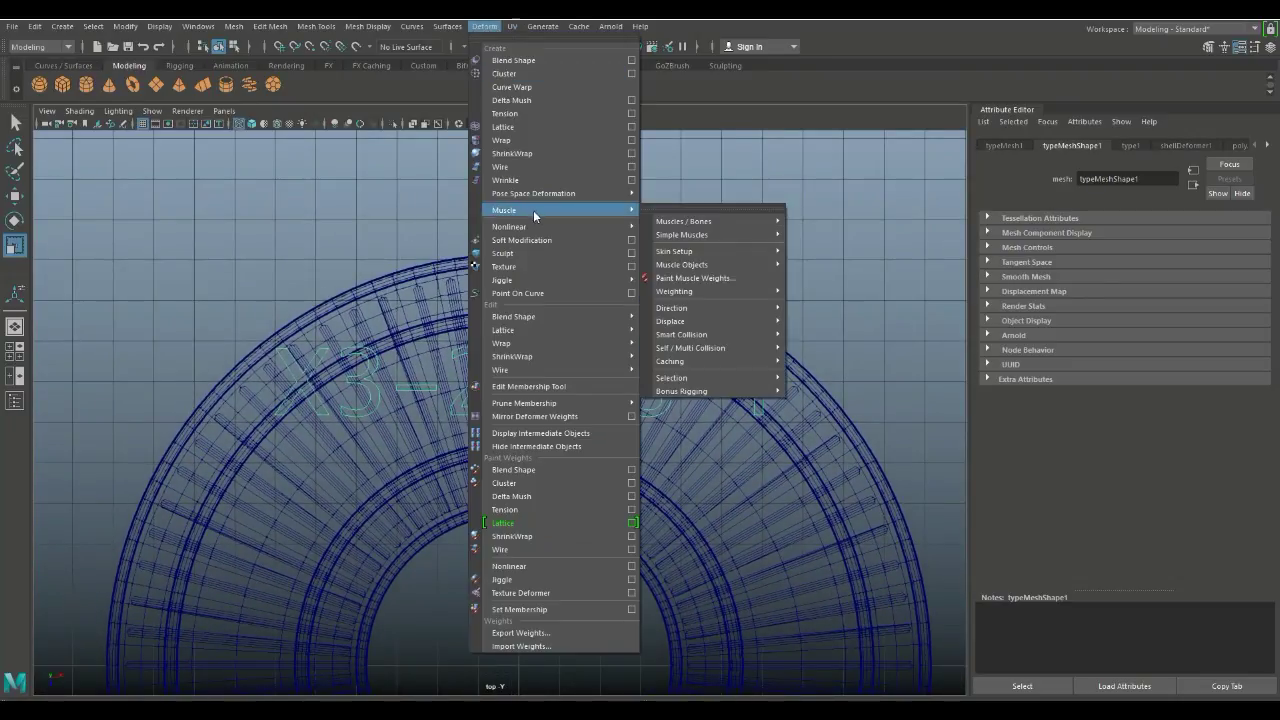
pyautogui.moveTo(565, 227)
pyautogui.click(665, 238)
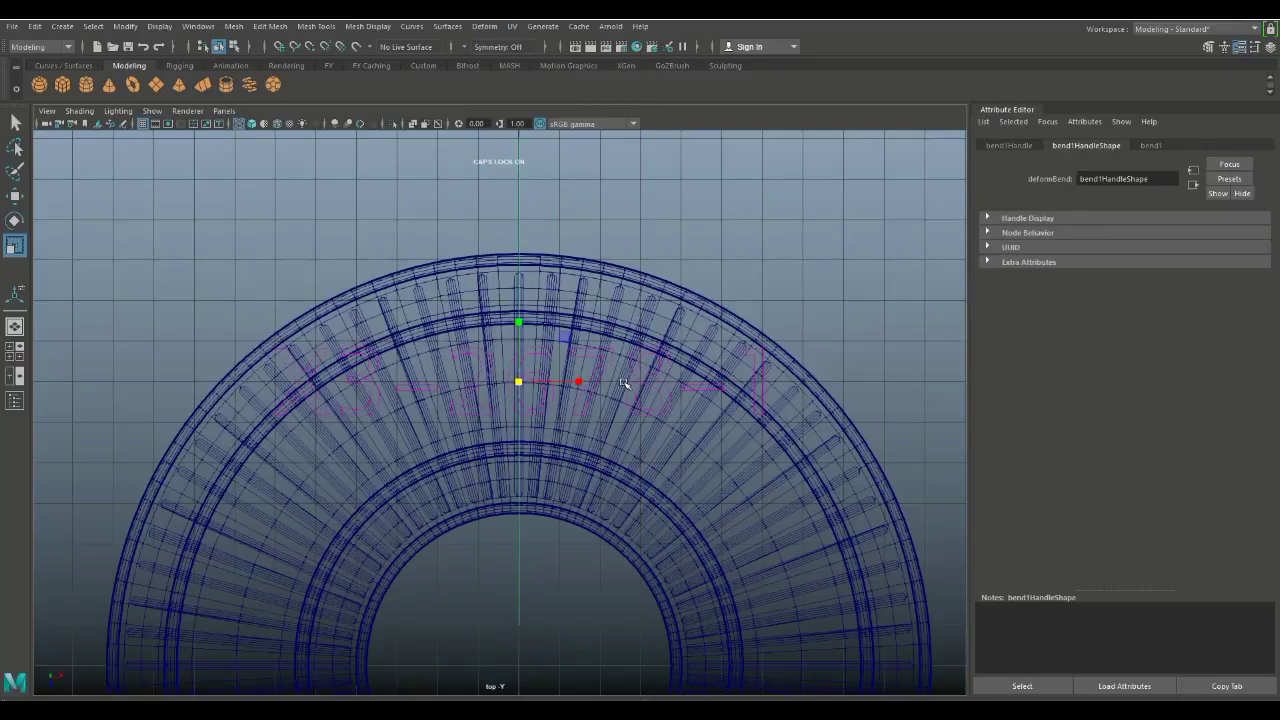
pyautogui.press('e')
pyautogui.moveTo(540, 318); pyautogui.dragTo(598, 407)
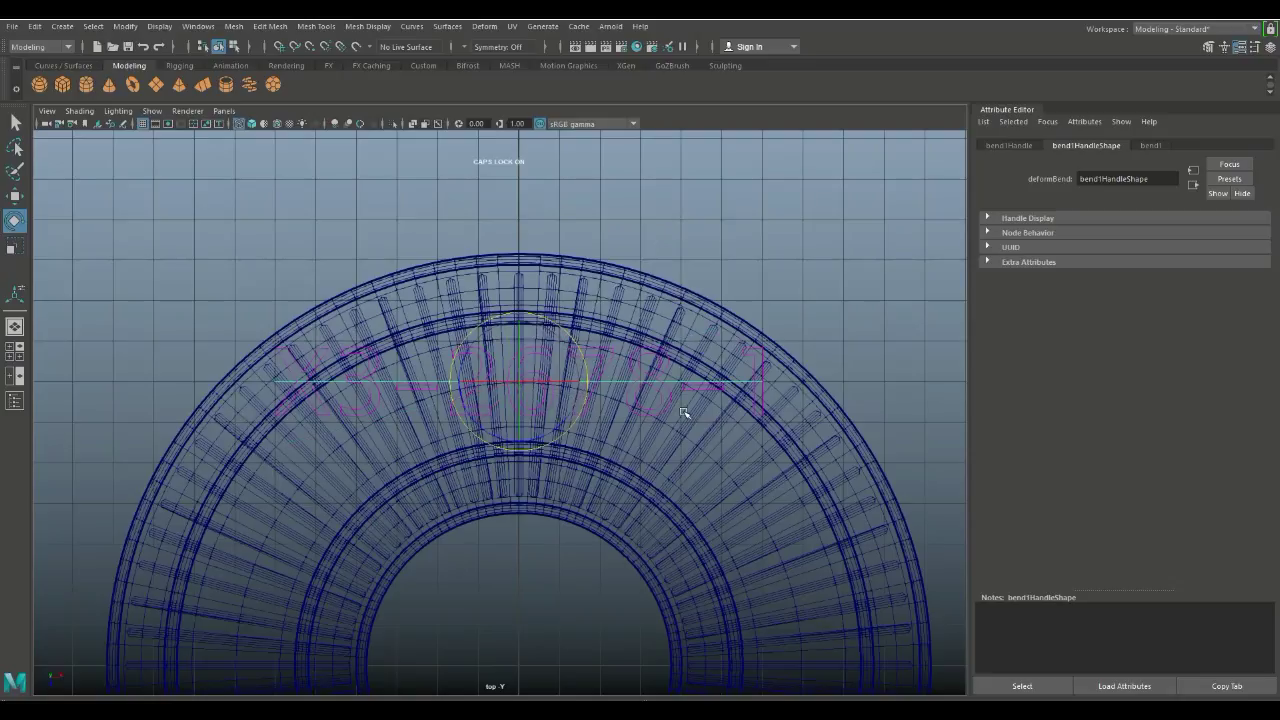
# Set the Bend deformer's Curvature to about 48.247 so the text follows the ring, and show the top view shaded.
pyautogui.click(1151, 146)
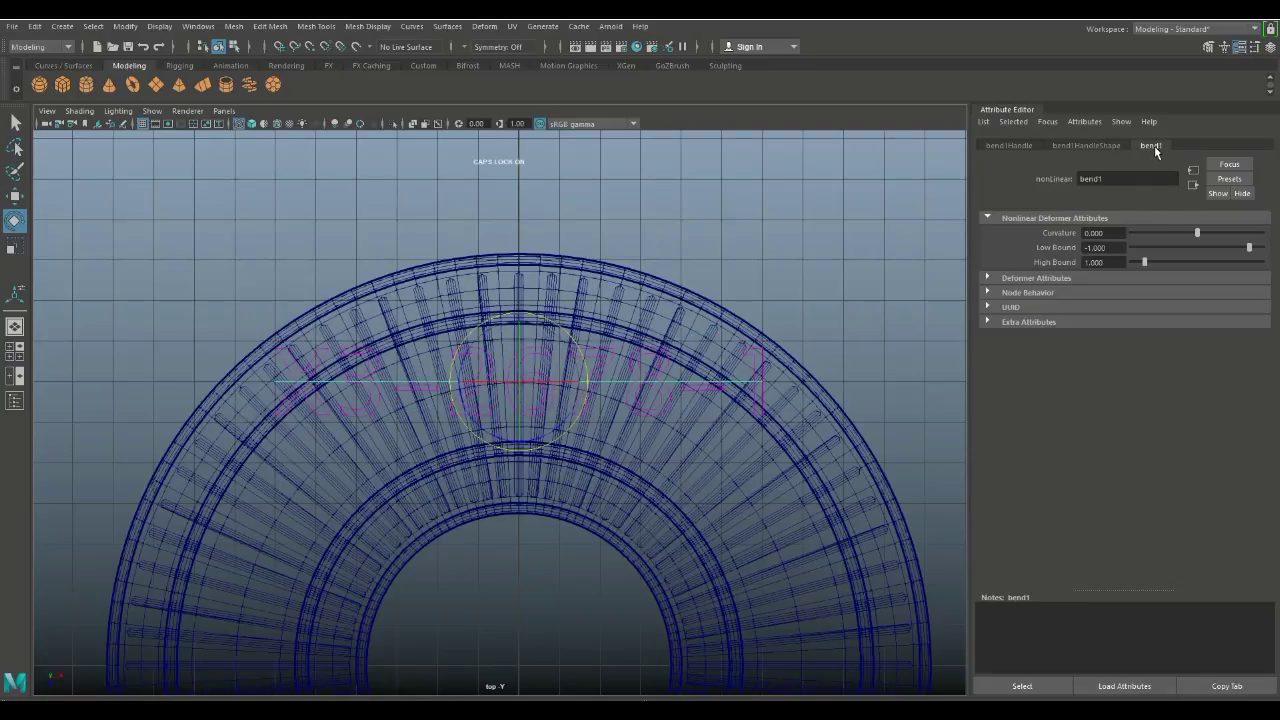
pyautogui.moveTo(1197, 233); pyautogui.dragTo(1208, 254)
pyautogui.press('5')
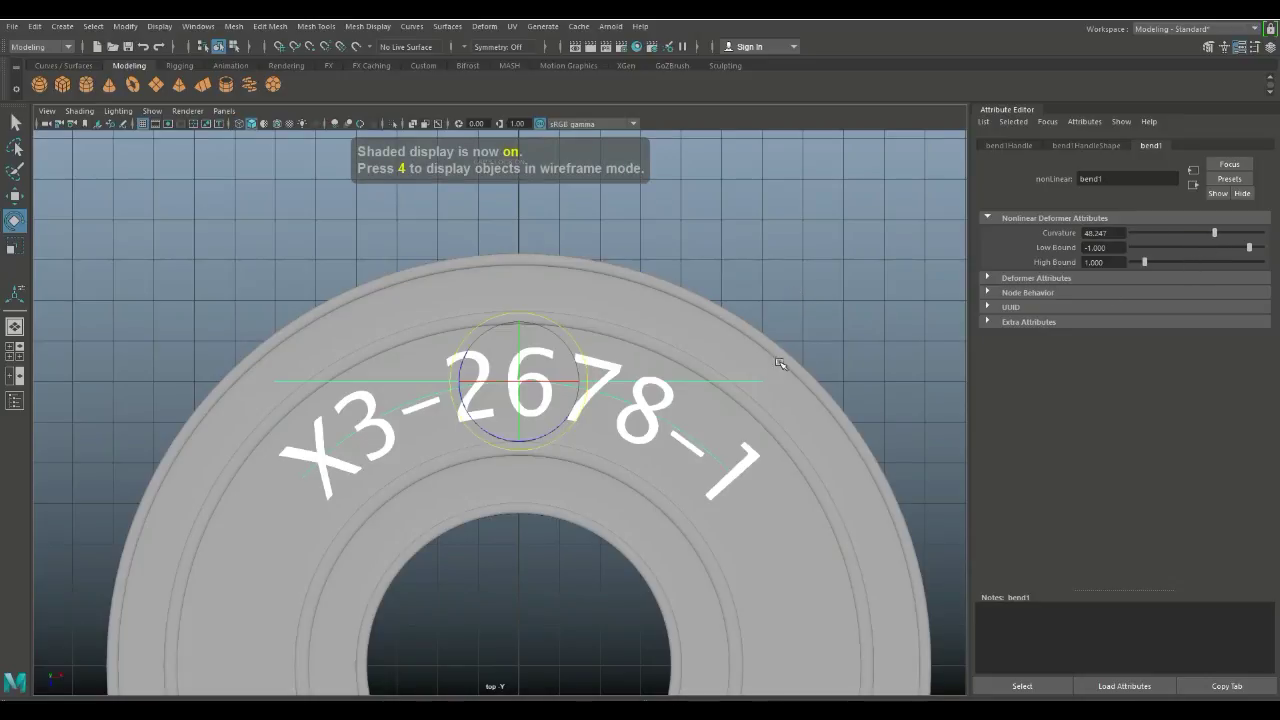
pyautogui.press('capslock')
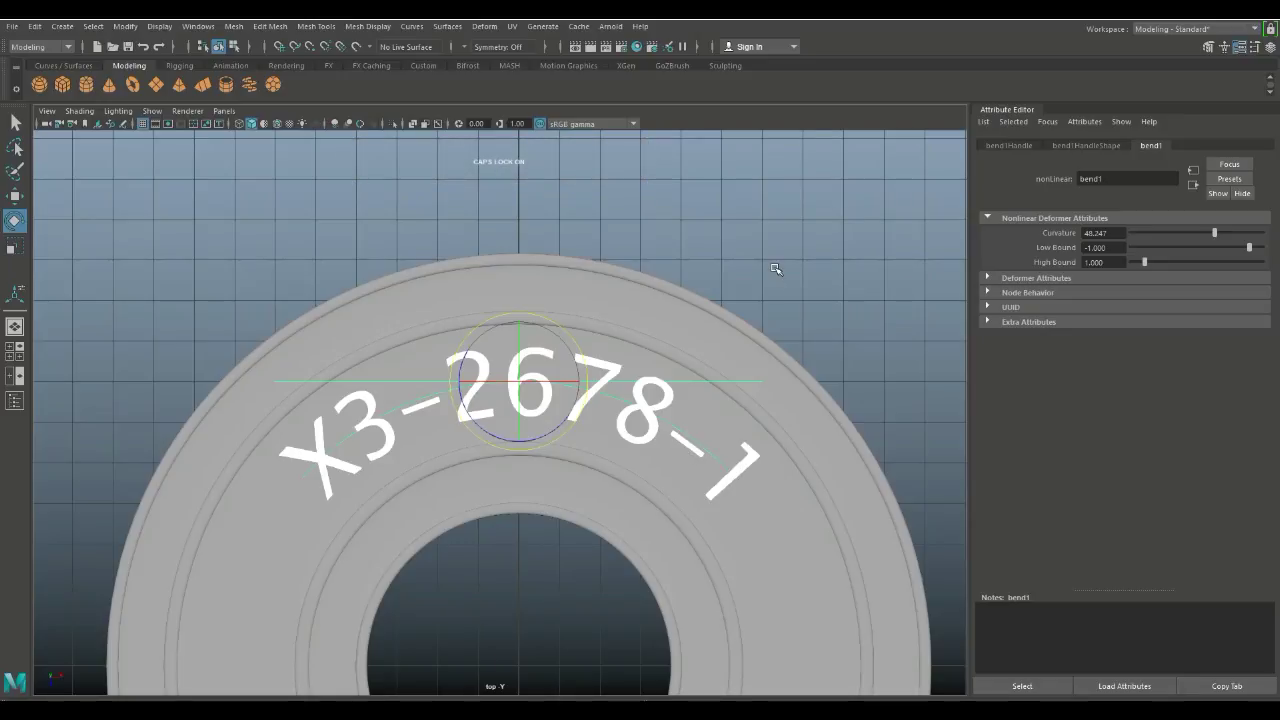
# Select the curved text mesh and delete its history to bake in the bend.
pyautogui.click(731, 241)
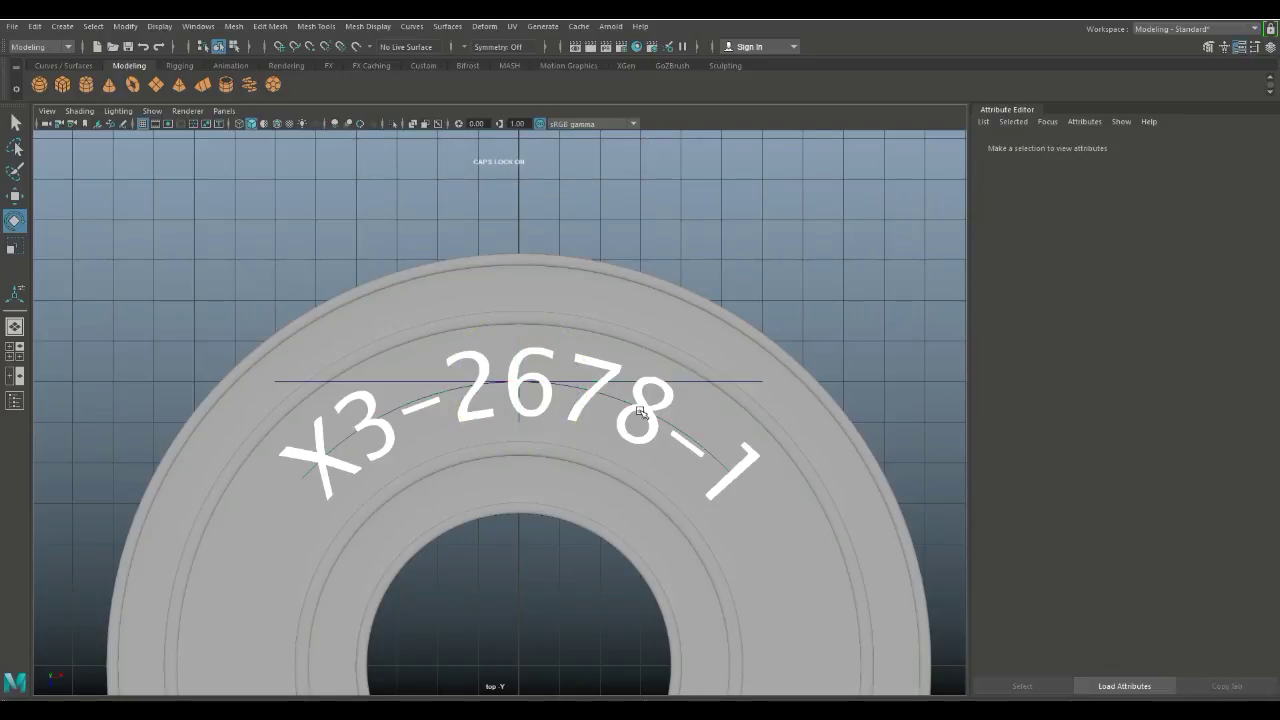
pyautogui.click(647, 413)
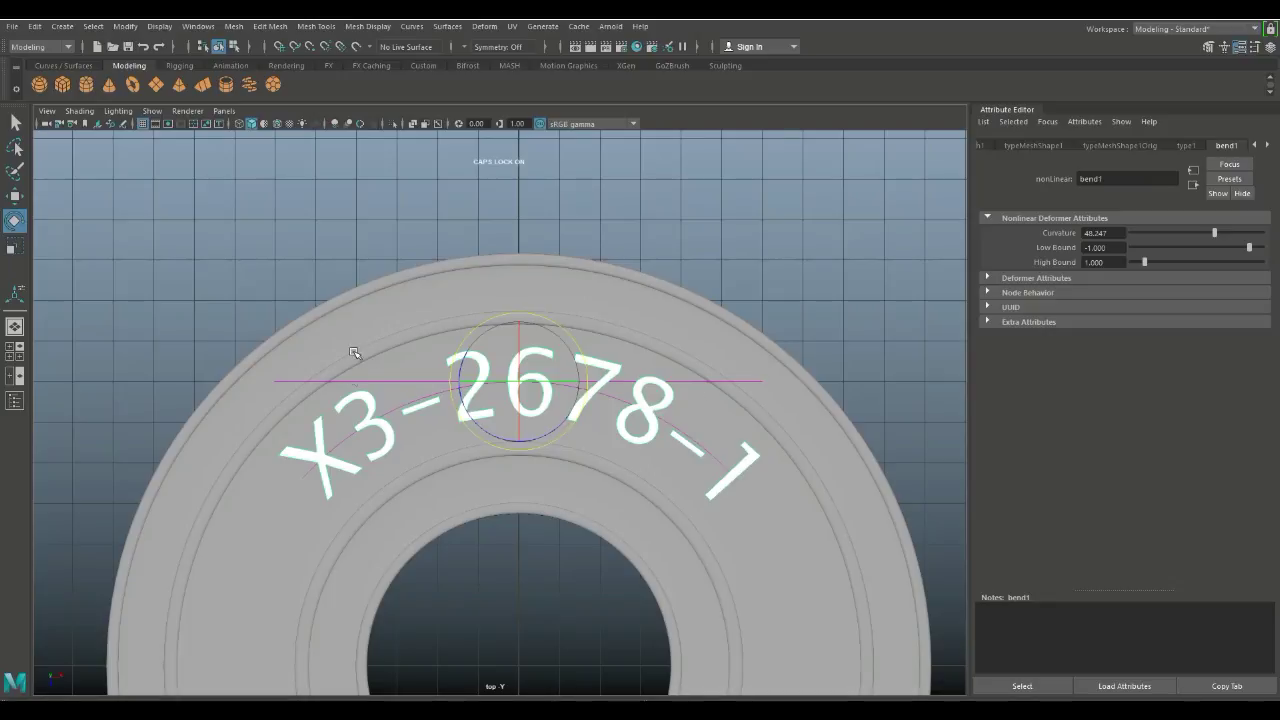
pyautogui.click(37, 27)
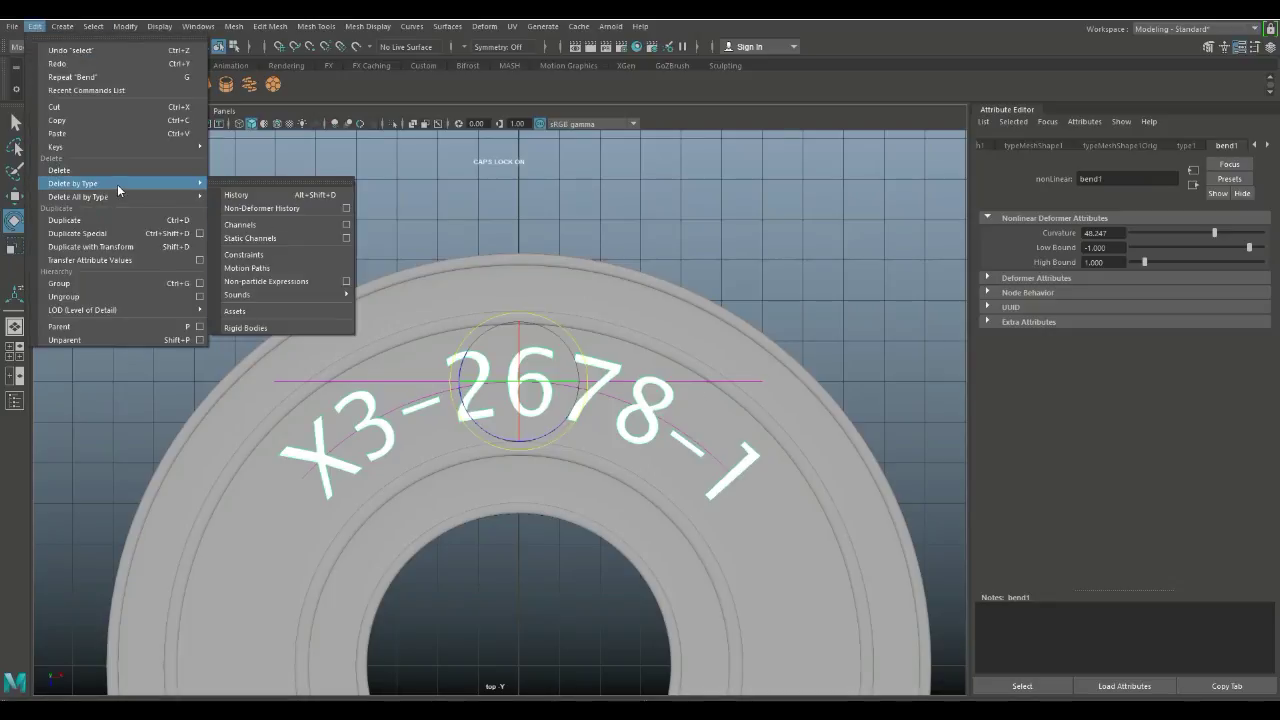
pyautogui.moveTo(209, 197)
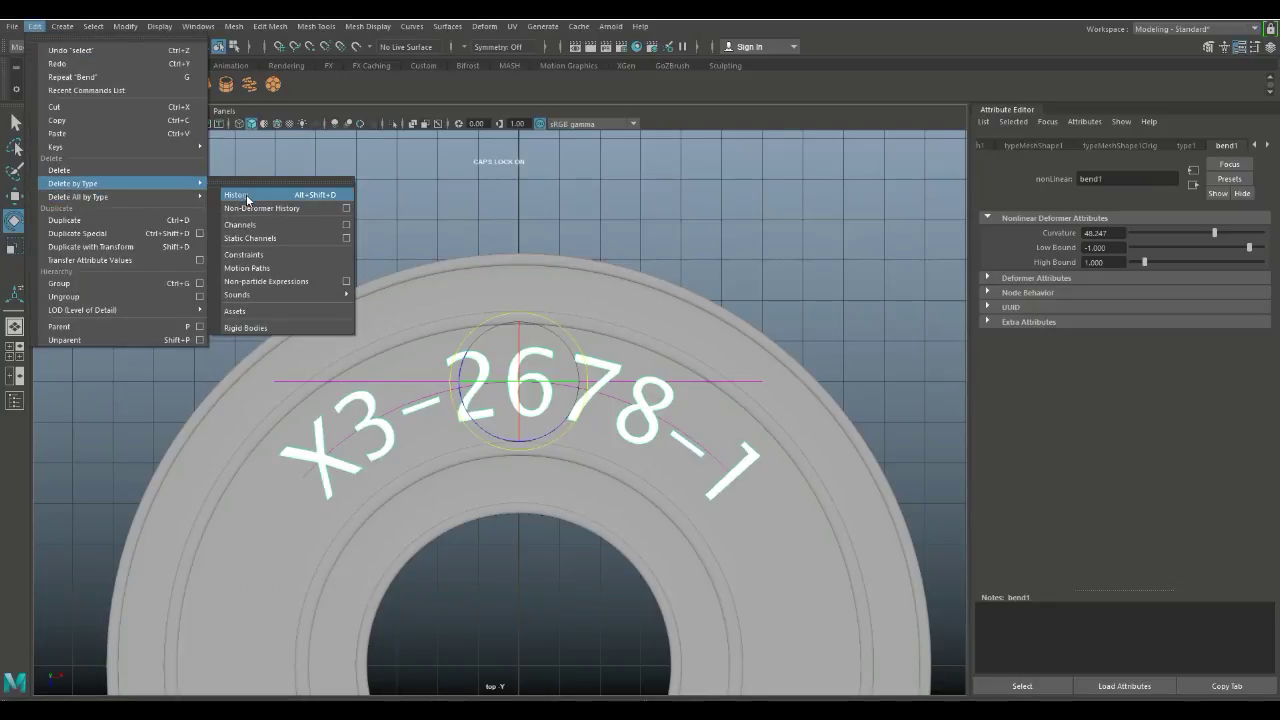
pyautogui.click(240, 208)
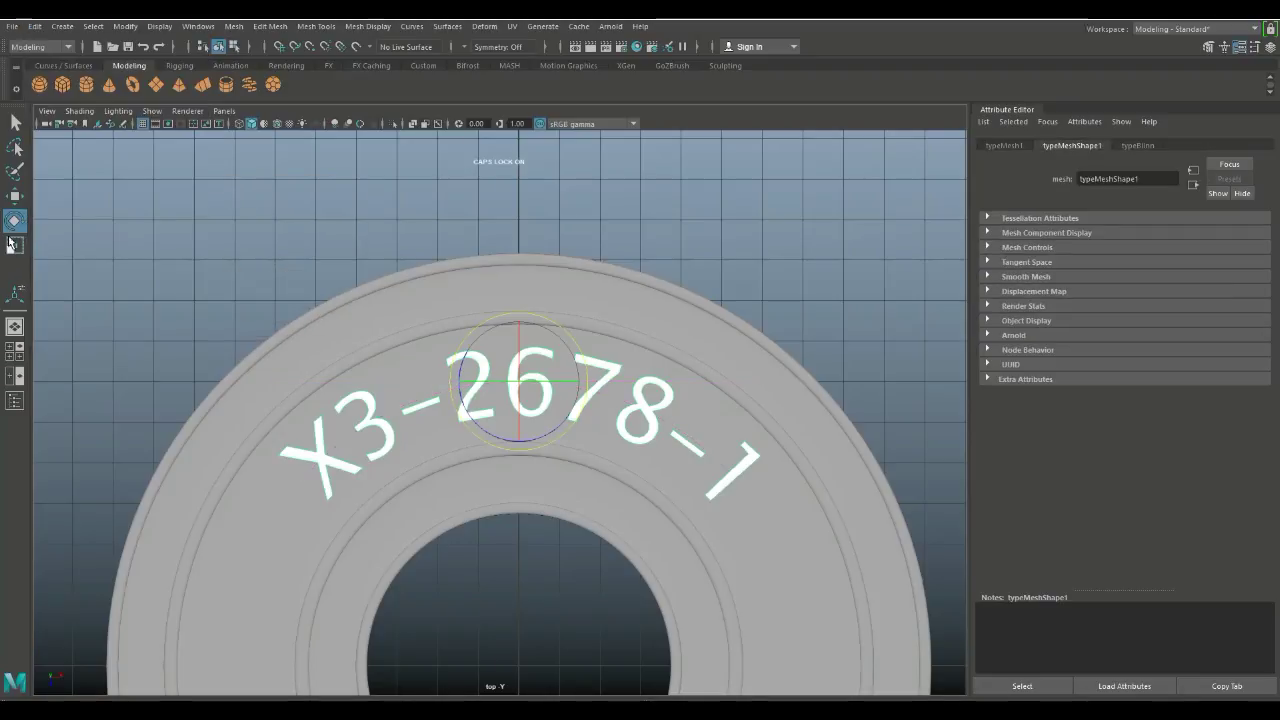
# Return to the perspective view and lower the curved text onto the upper ring's top surface.
pyautogui.click(14, 351)
pyautogui.press('space')
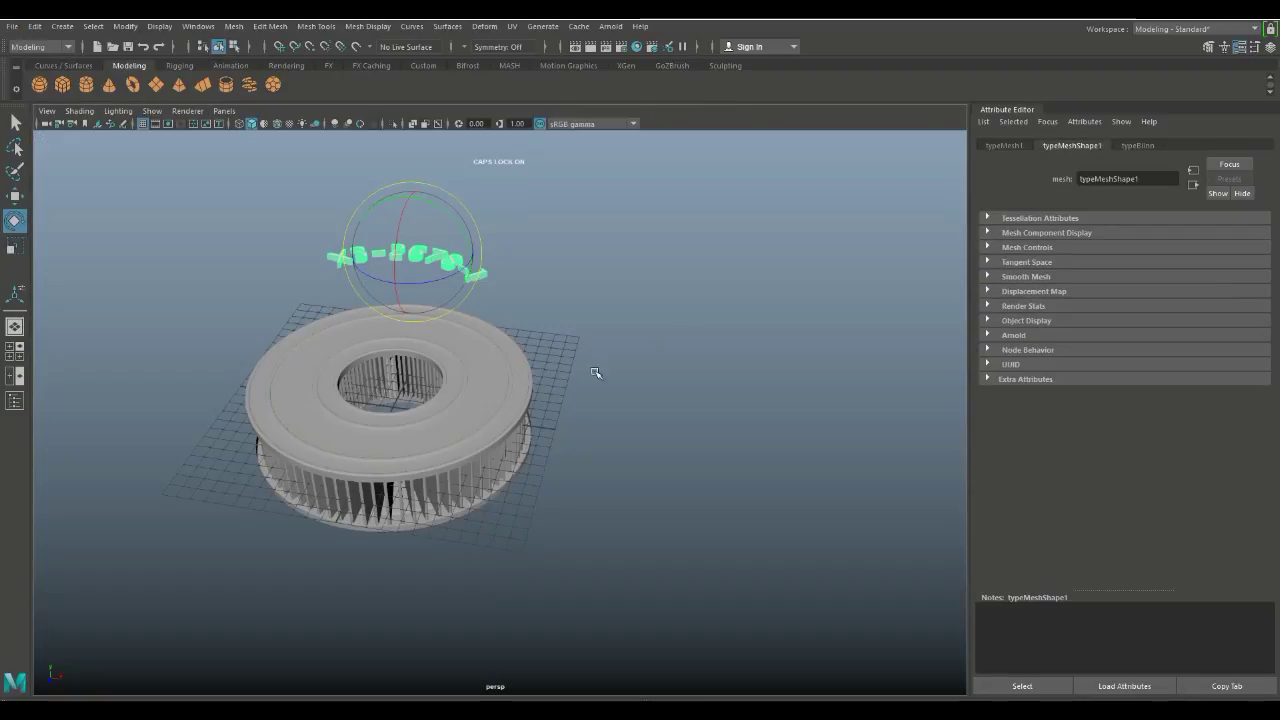
pyautogui.press('w')
pyautogui.moveTo(417, 204); pyautogui.dragTo(420, 309)
pyautogui.press('f')
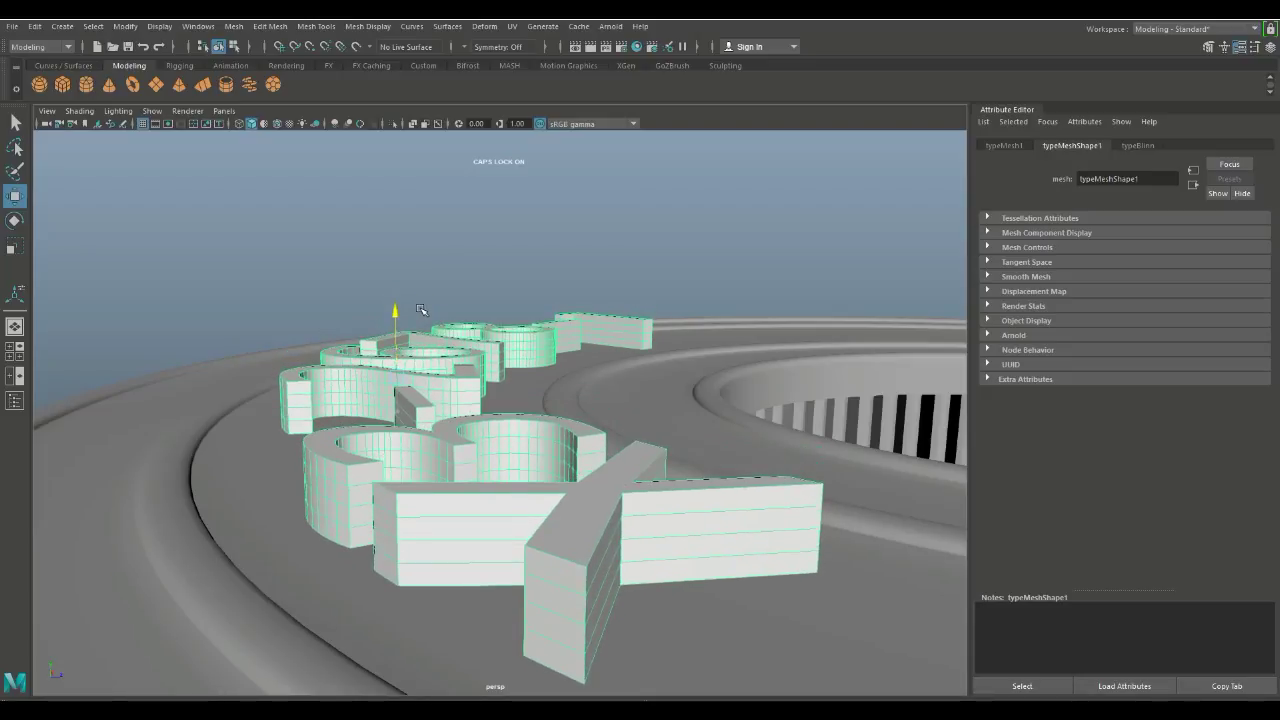
# Flatten the text's extrusion depth and lower it to sit on the ring's top face, then clear the selection.
pyautogui.press('r')
pyautogui.moveTo(395, 320); pyautogui.dragTo(405, 371)
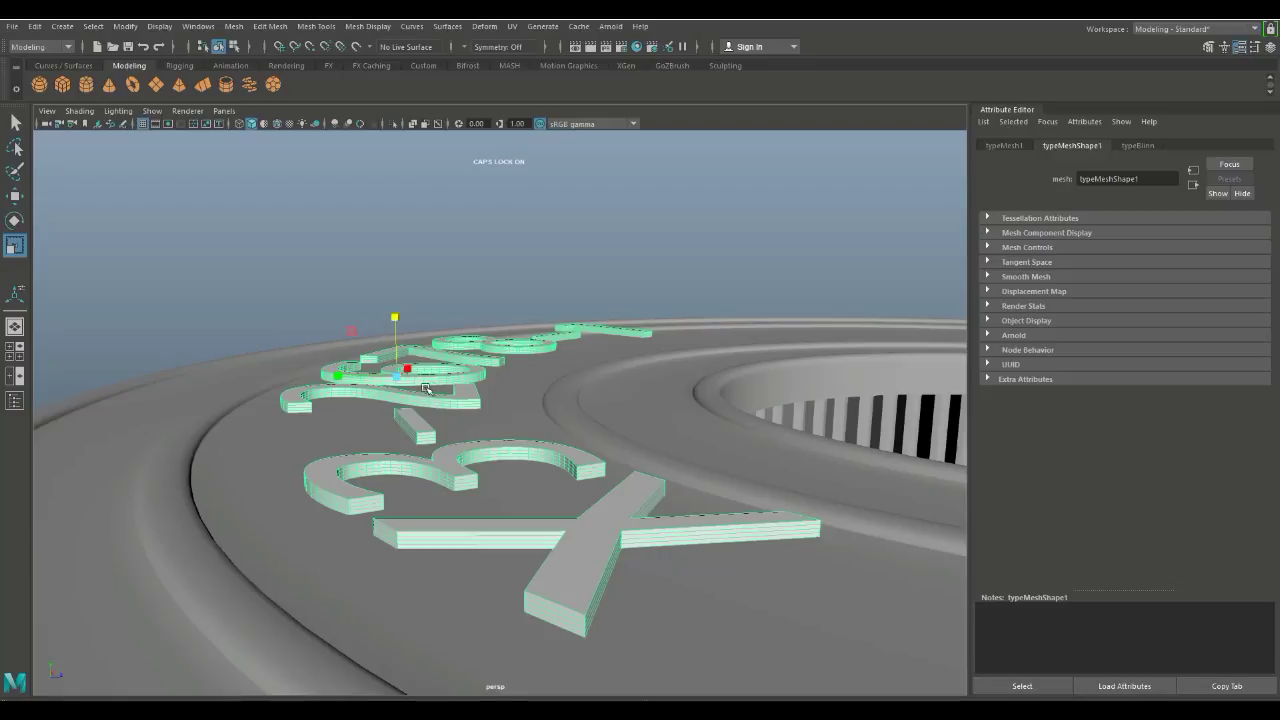
pyautogui.press('w')
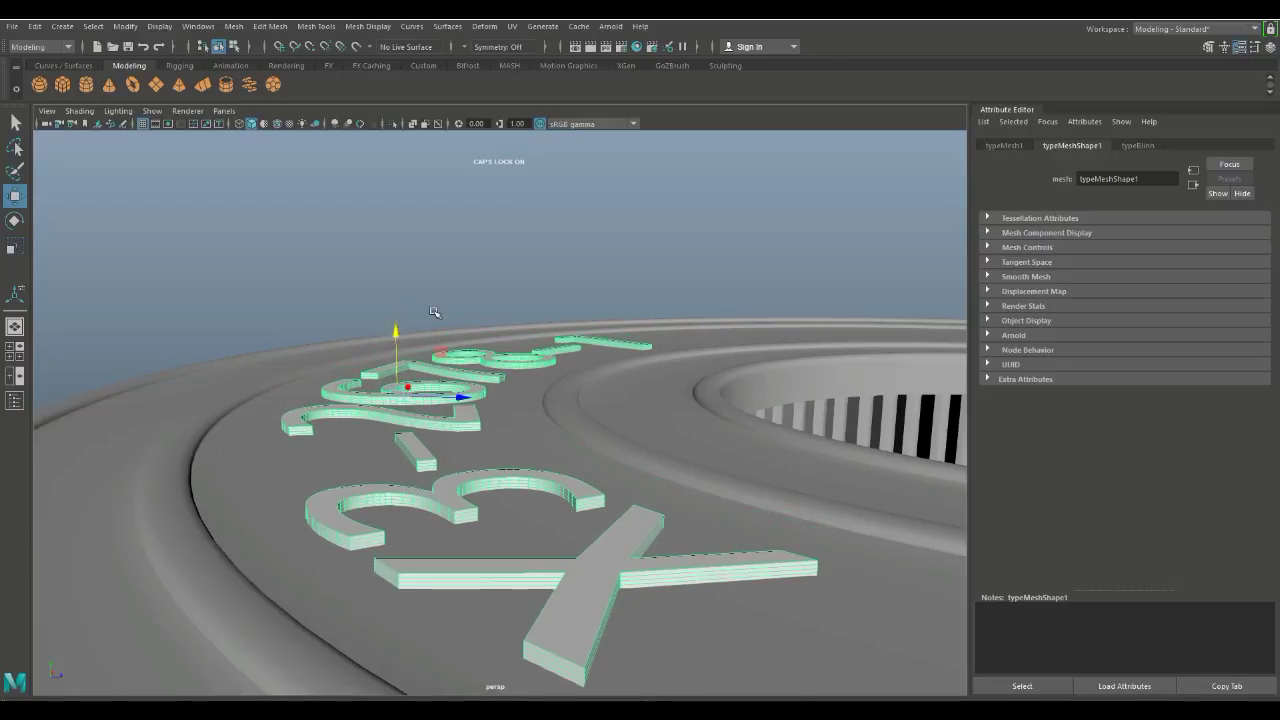
pyautogui.scroll(-5, 426, 317)
pyautogui.click(401, 323)
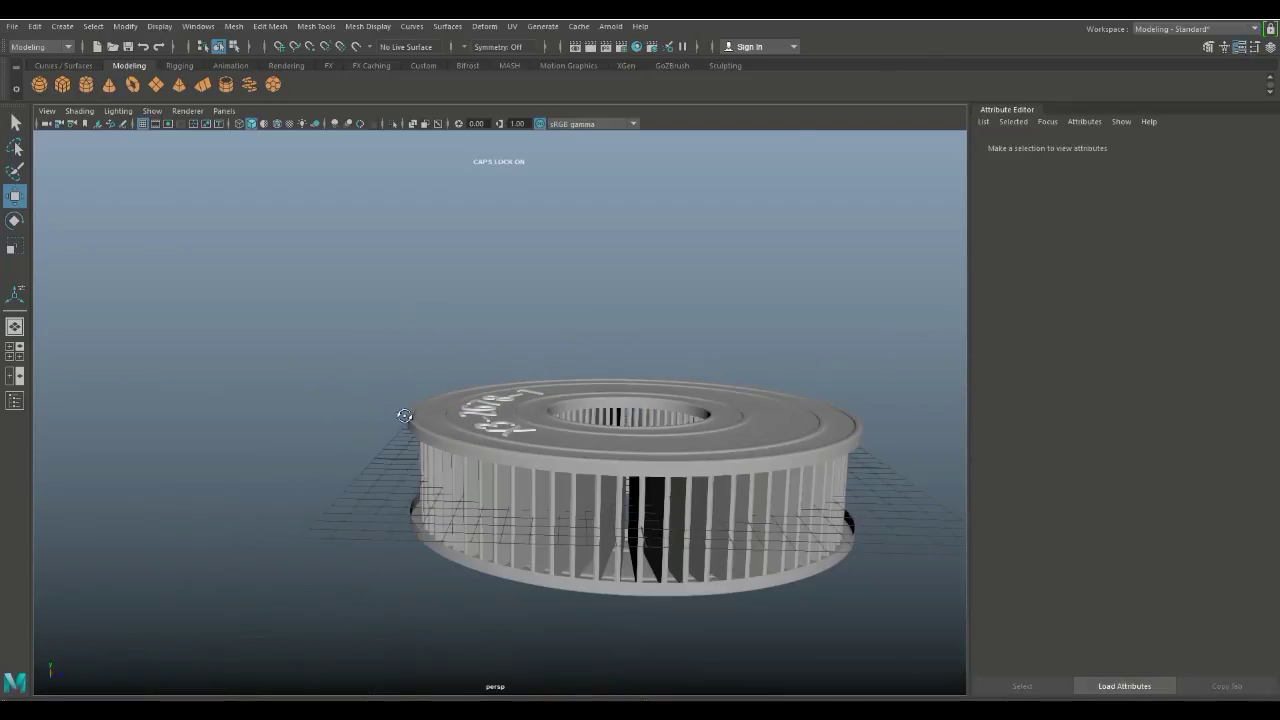
# Examine the whole model and the curved text on the upper ring from several angles and distances.
pyautogui.keyDown('alt'); pyautogui.moveTo(404, 415); pyautogui.dragTo(344, 398); pyautogui.keyUp('alt')
pyautogui.keyDown('alt'); pyautogui.moveTo(371, 413); pyautogui.dragTo(275, 442); pyautogui.keyUp('alt')
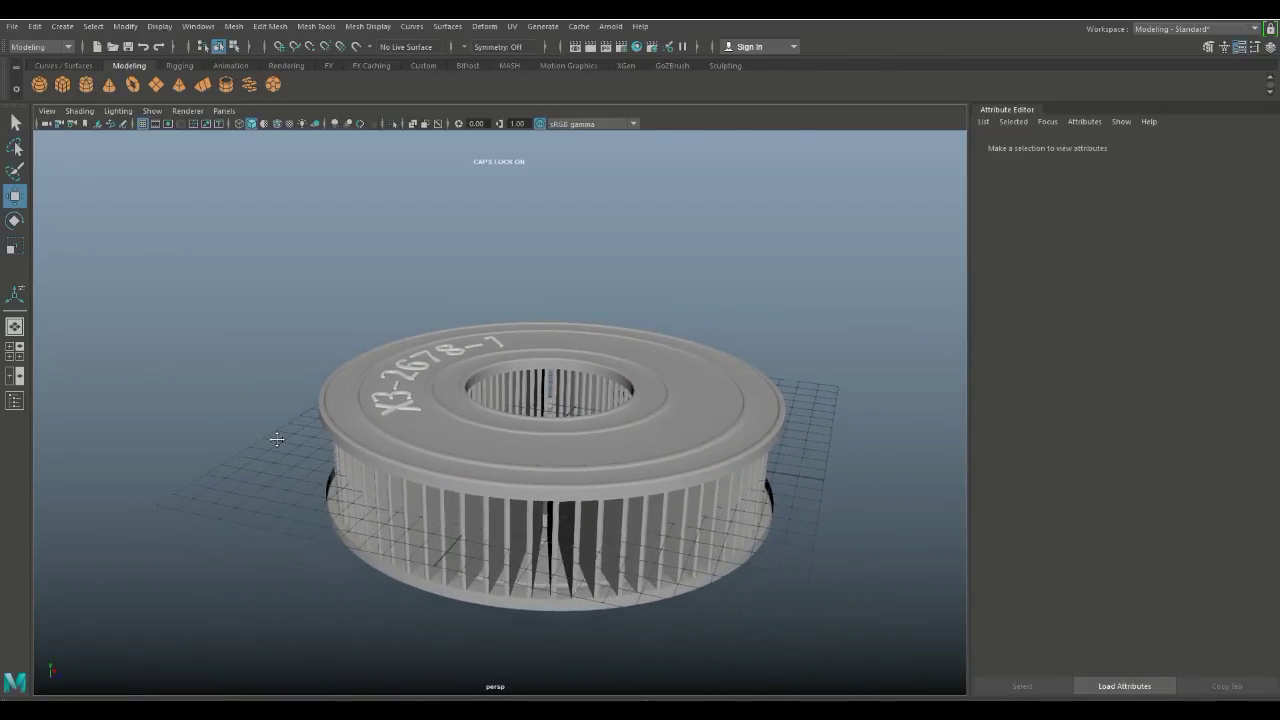
pyautogui.scroll(-2, 265, 455)
pyautogui.scroll(4, 261, 461)
pyautogui.moveTo(271, 467)
pyautogui.keyDown('alt'); pyautogui.mouseDown(button='middle')
pyautogui.moveTo(262, 445)
pyautogui.moveTo(257, 455)
pyautogui.mouseUp(button='middle'); pyautogui.keyUp('alt')
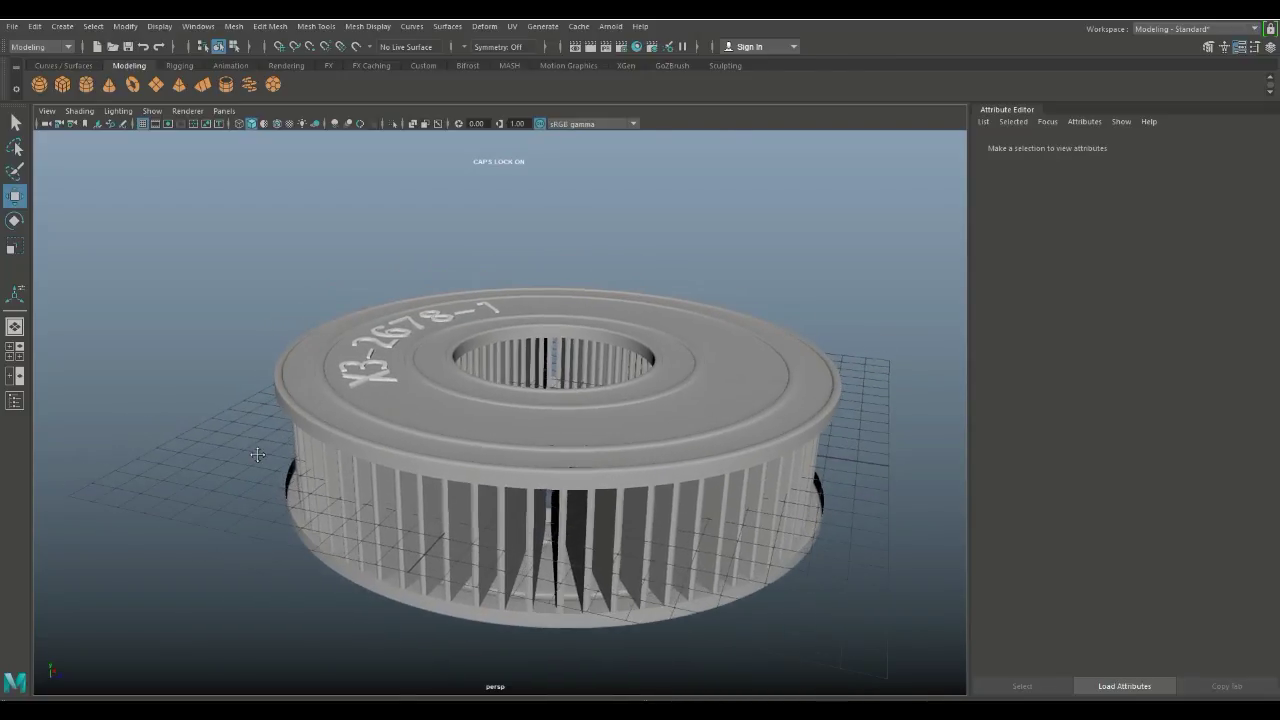
pyautogui.scroll(2, 267, 465)
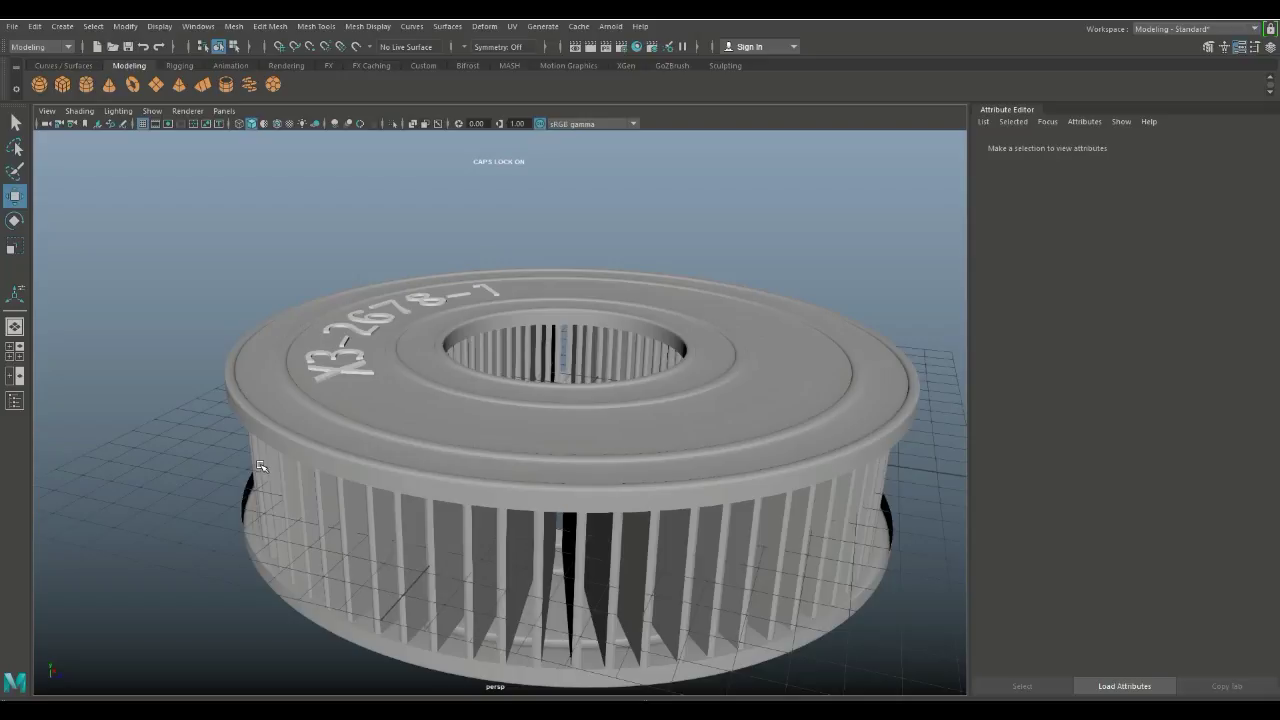
pyautogui.scroll(-2, 261, 467)
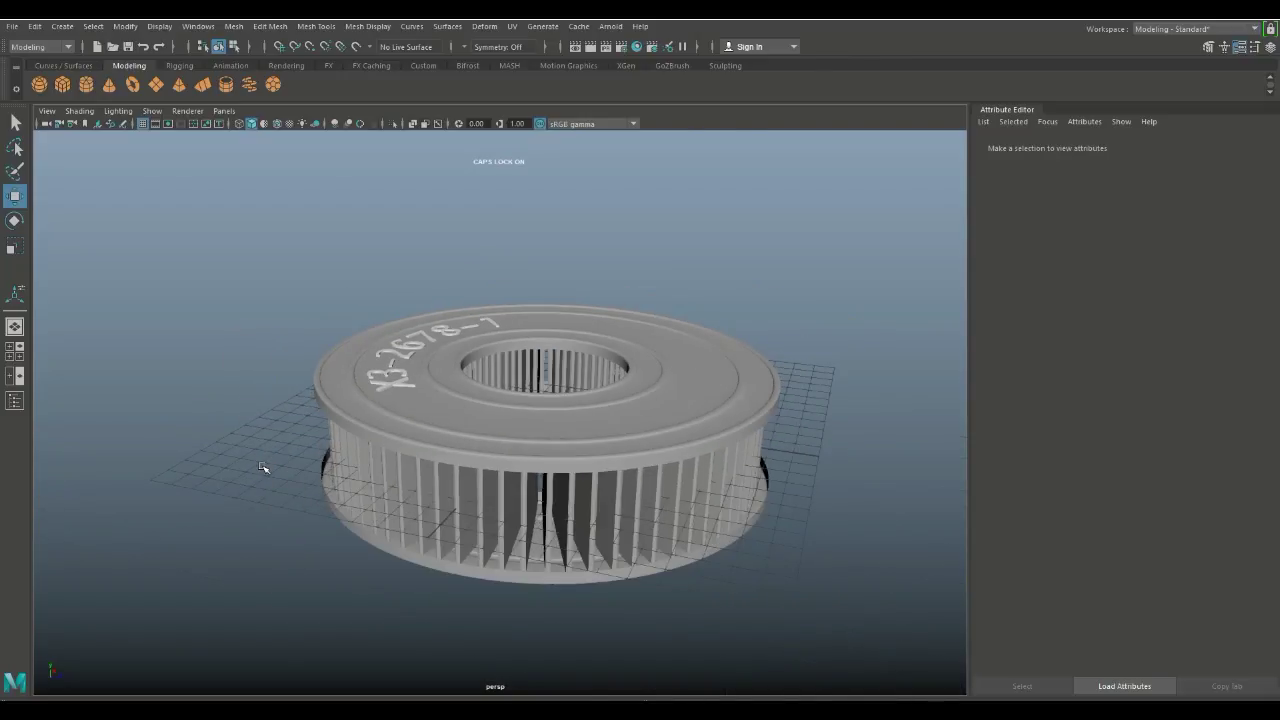
pyautogui.keyDown('alt'); pyautogui.moveTo(249, 514); pyautogui.dragTo(234, 544); pyautogui.keyUp('alt')
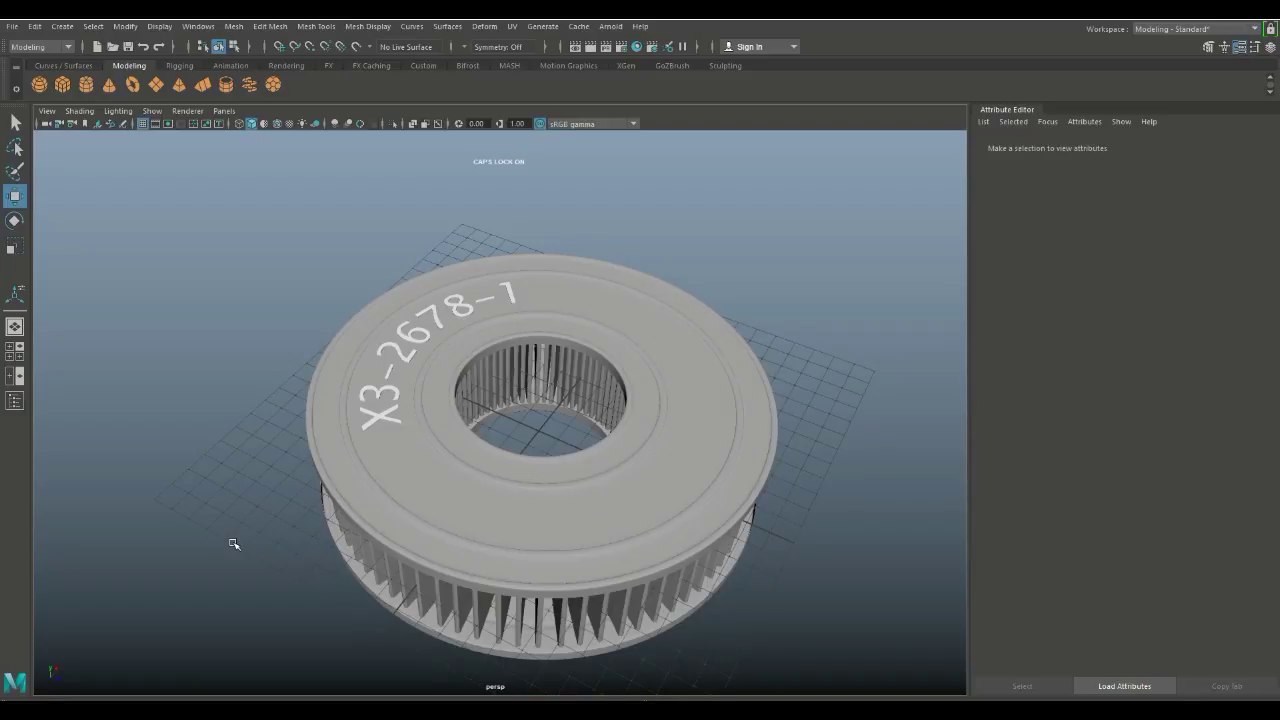